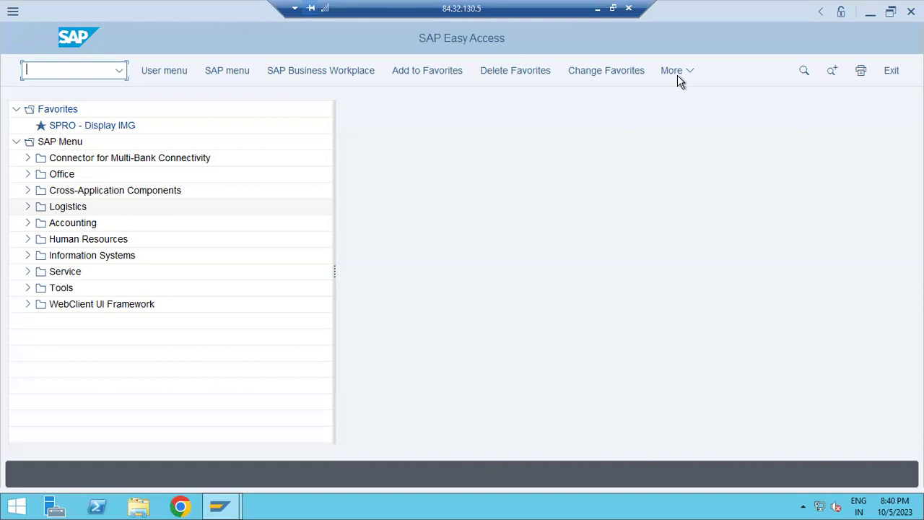
Run transaction bp to view business partner maintenance, and return to SAP Easy Access
type("bp")
key("Return")
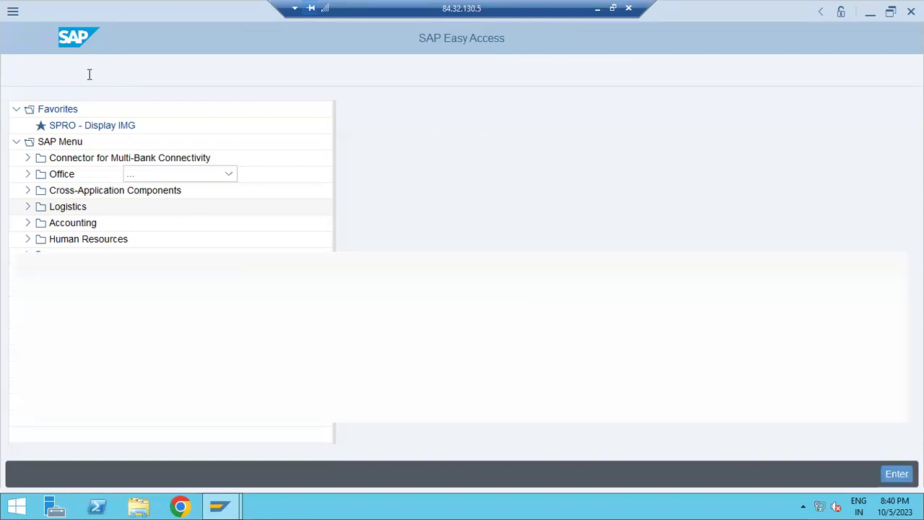
left_click(33, 38)
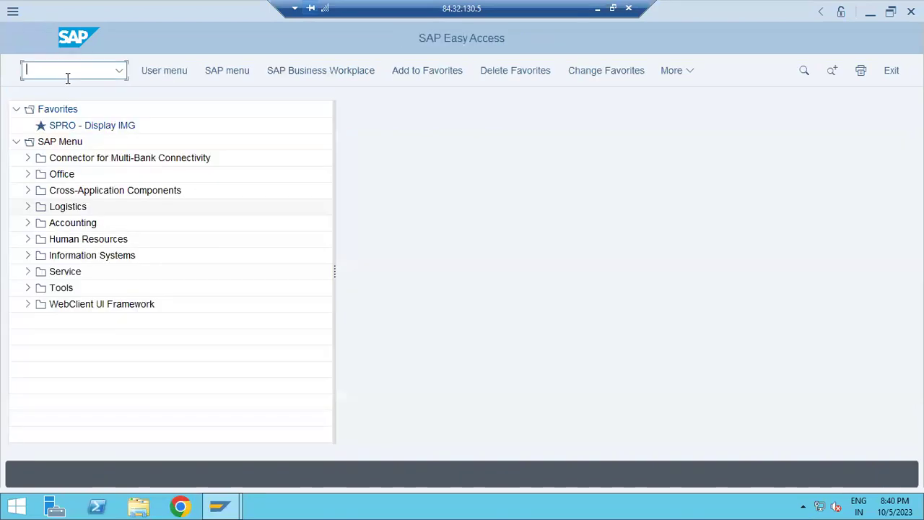
Run transaction xk01 to view the Create Business Partner category choices, and cancel the dialog
type("xk01")
key("Return")
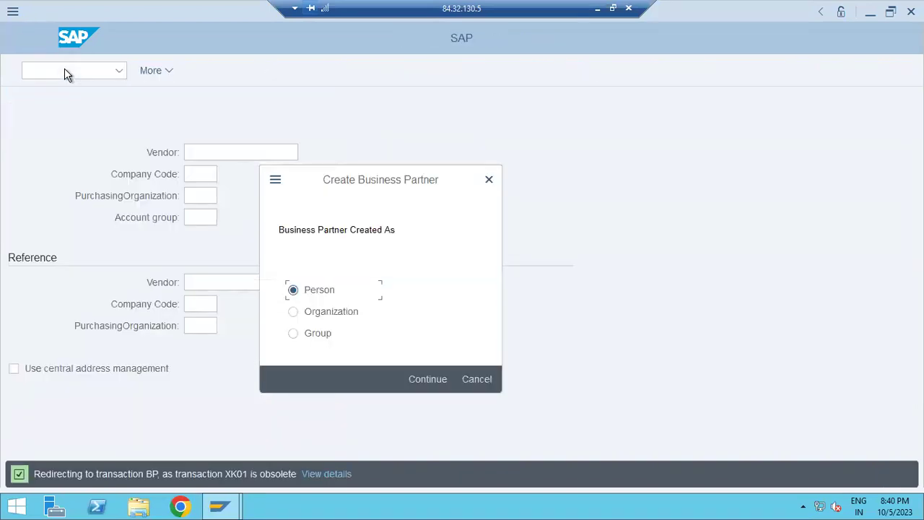
left_click_drag(309, 181, 422, 182)
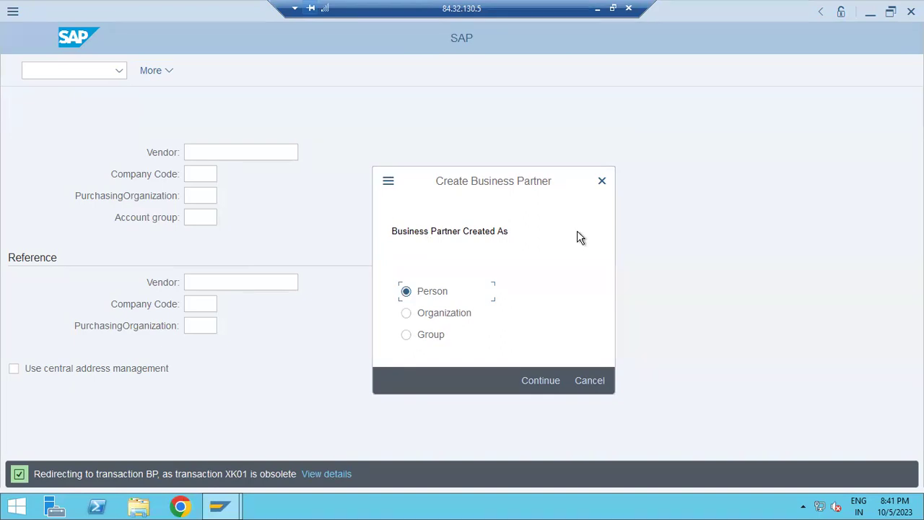
left_click(602, 182)
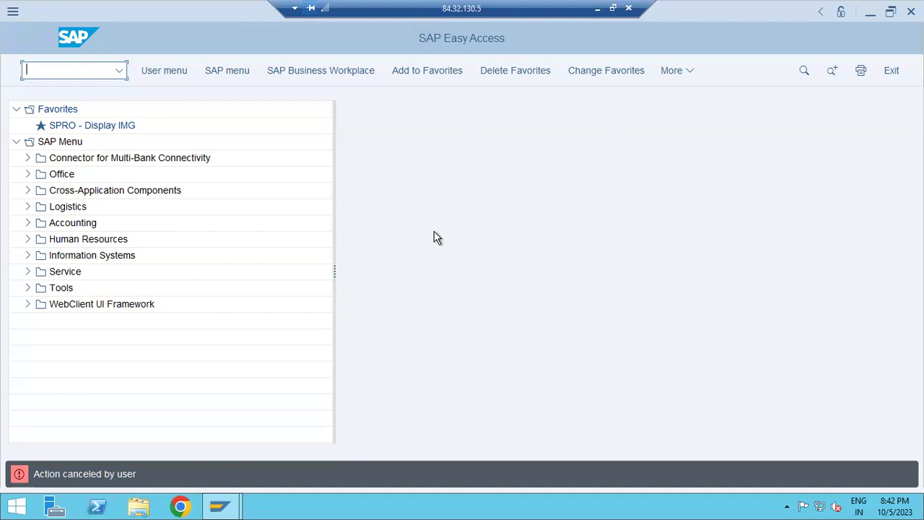
Open the Supplier Account Groups view through transaction sm30, examine the listed groups and their descriptions, and return to SAP Easy Access
type("sm30")
key("Return")
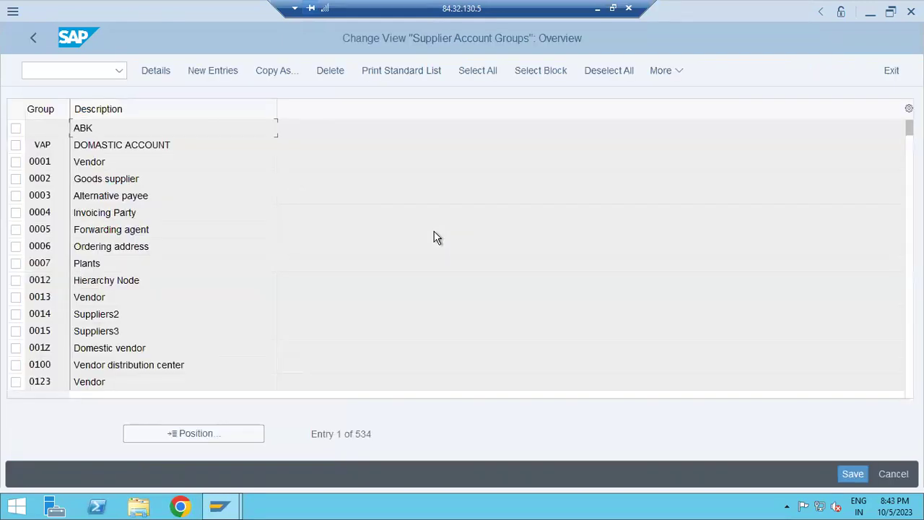
left_click(114, 247)
left_click(124, 281)
double_click(120, 194)
left_click(239, 198)
left_click(36, 37)
left_click(38, 41)
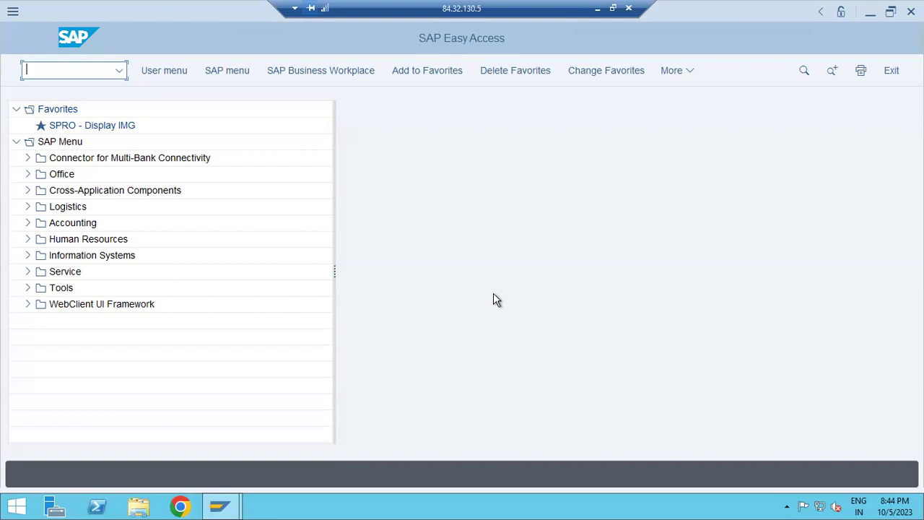
Open the SAP Reference IMG through transaction spro and expand the Cross-Application Components node
type("spro")
key("Return")
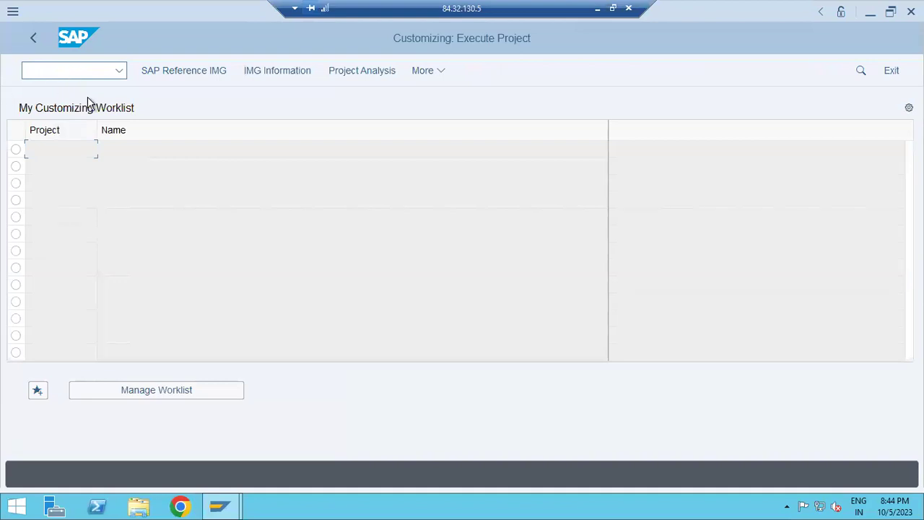
left_click(169, 75)
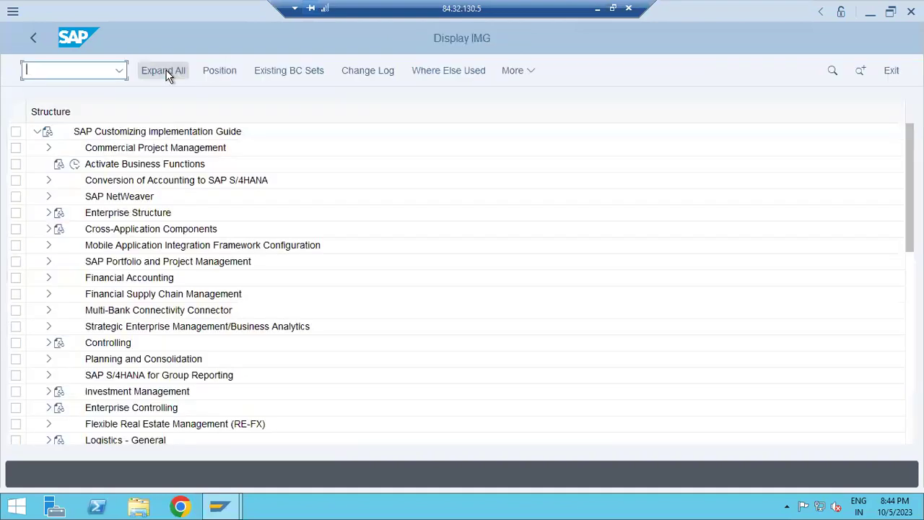
left_click(49, 229)
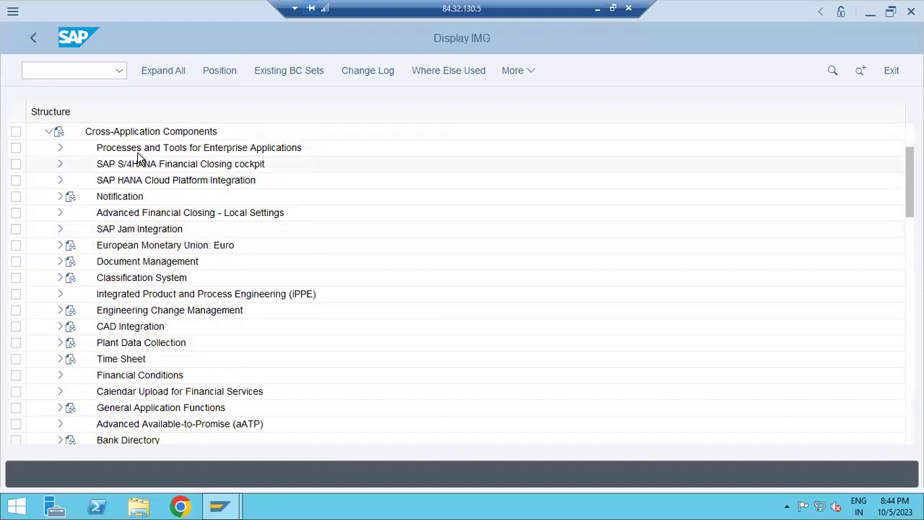
scroll(133, 173, "up", 1)
left_click(121, 185)
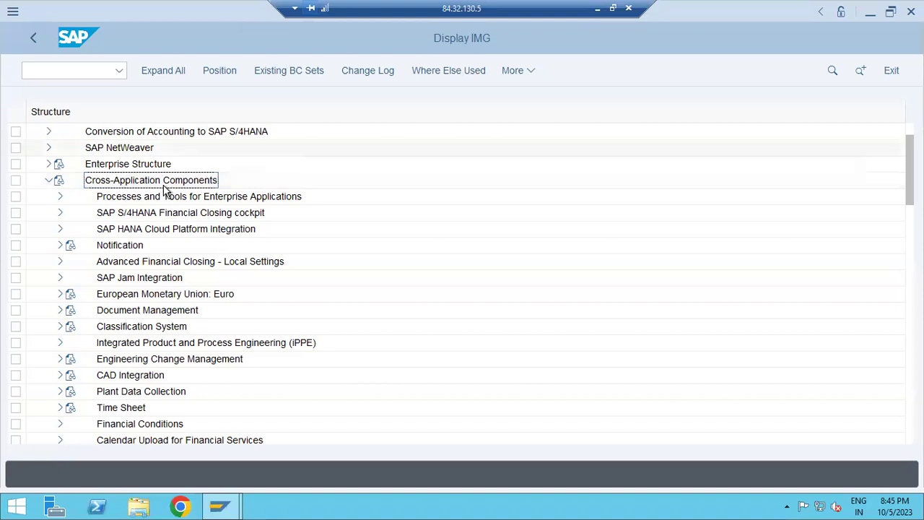
Expand SAP Business Partner under Cross-Application Components in the implementation guide
scroll(181, 339, "down", 3)
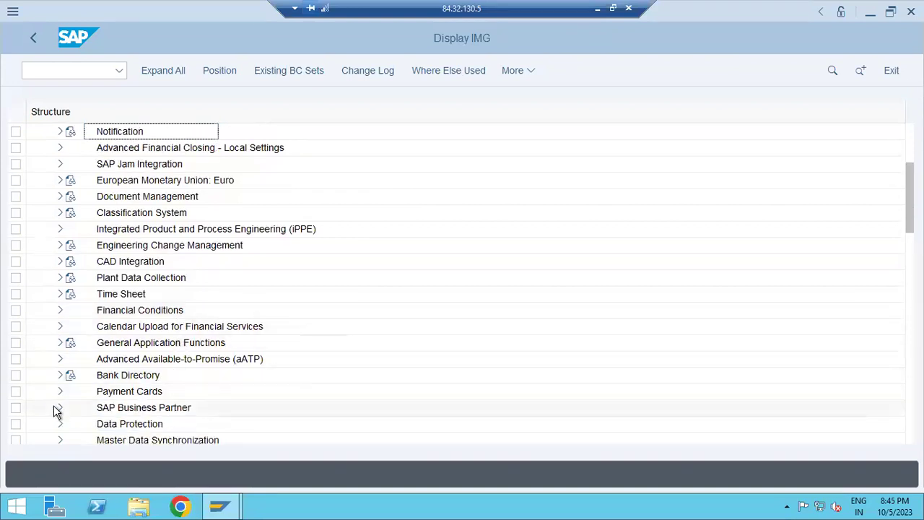
left_click(59, 409)
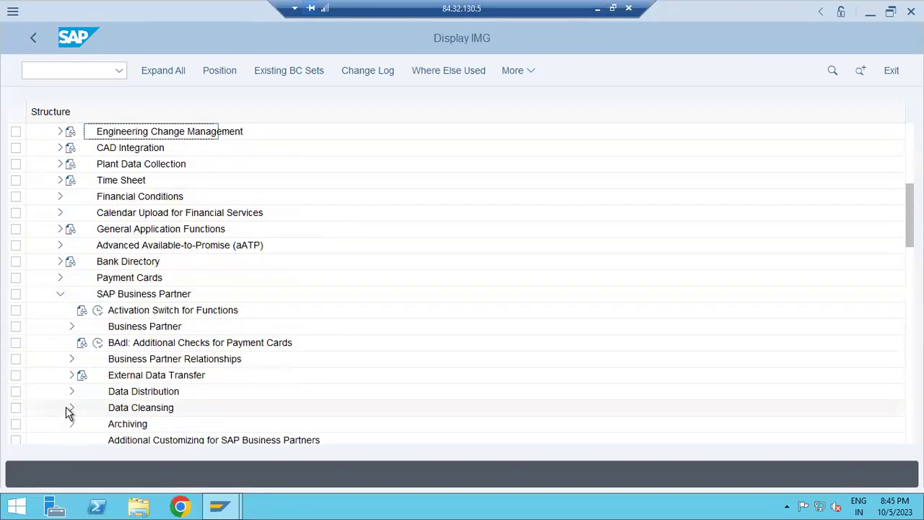
left_click(142, 299)
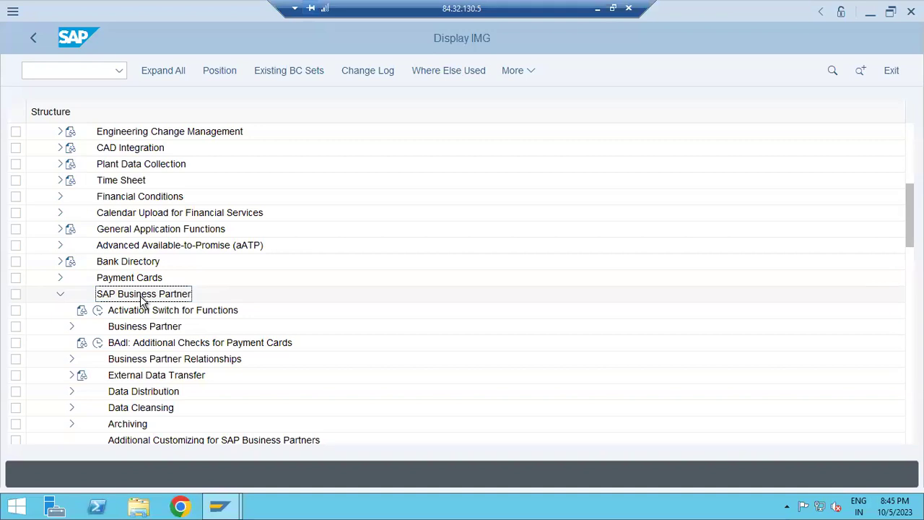
scroll(130, 301, "up", 6)
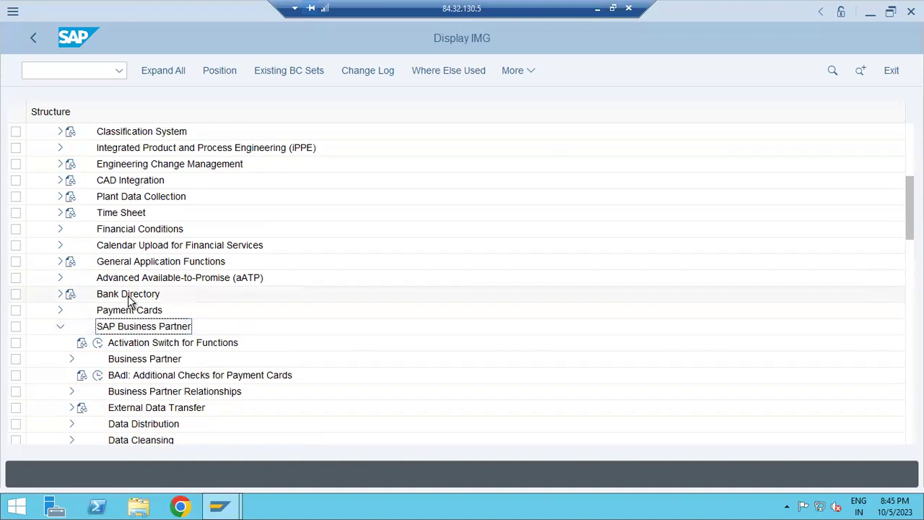
left_click(93, 229)
scroll(145, 274, "down", 3)
scroll(148, 284, "down", 4)
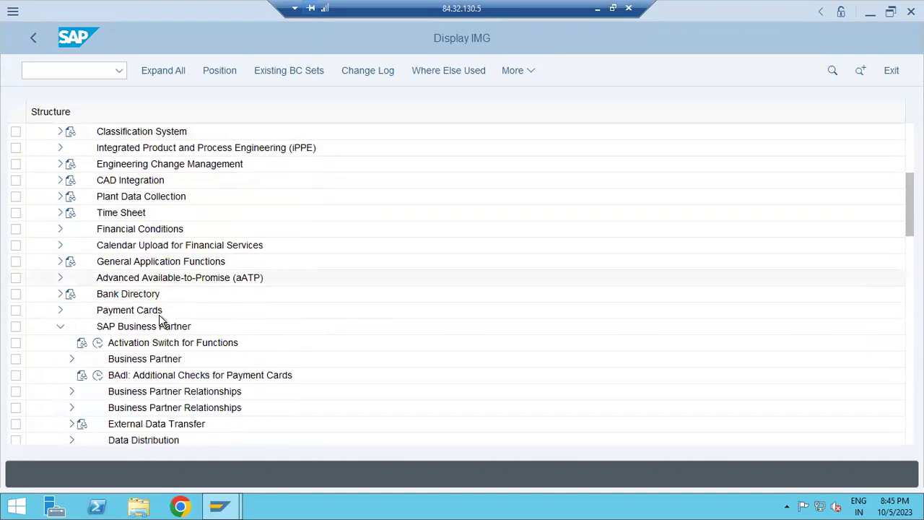
left_click(134, 216)
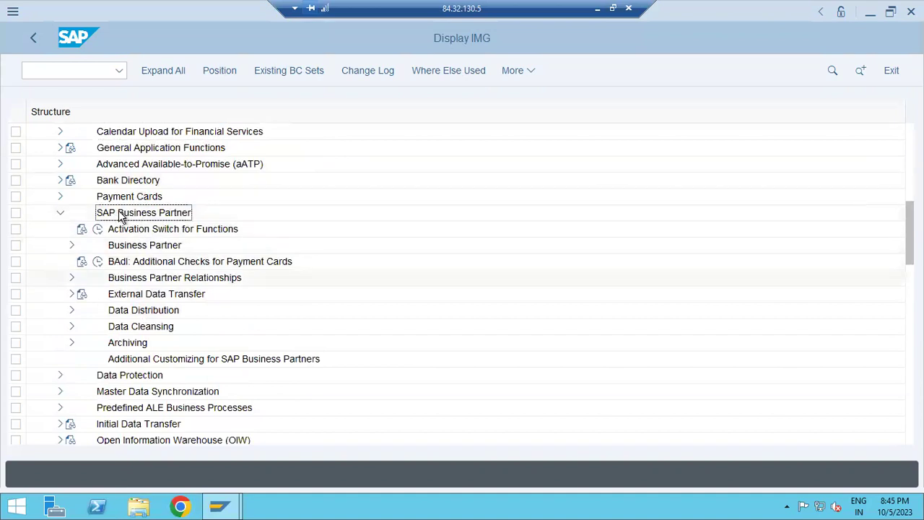
Expand Business Partner under SAP Business Partner, and open its Basic Settings node
left_click(73, 244)
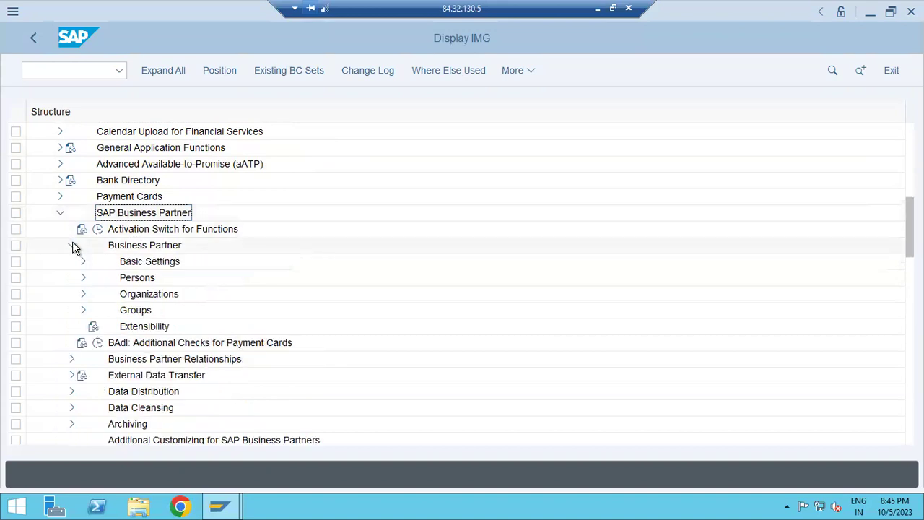
left_click(159, 249)
left_click(148, 266)
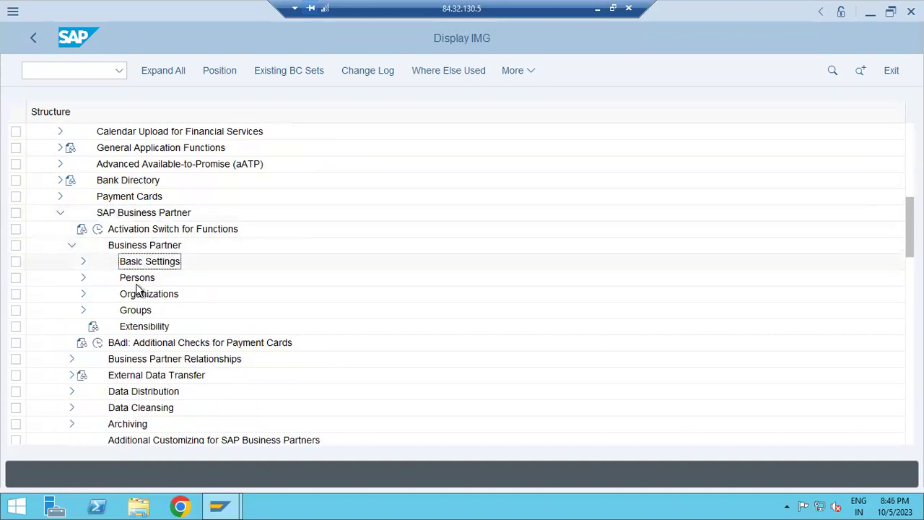
left_click(138, 297)
left_click(140, 309)
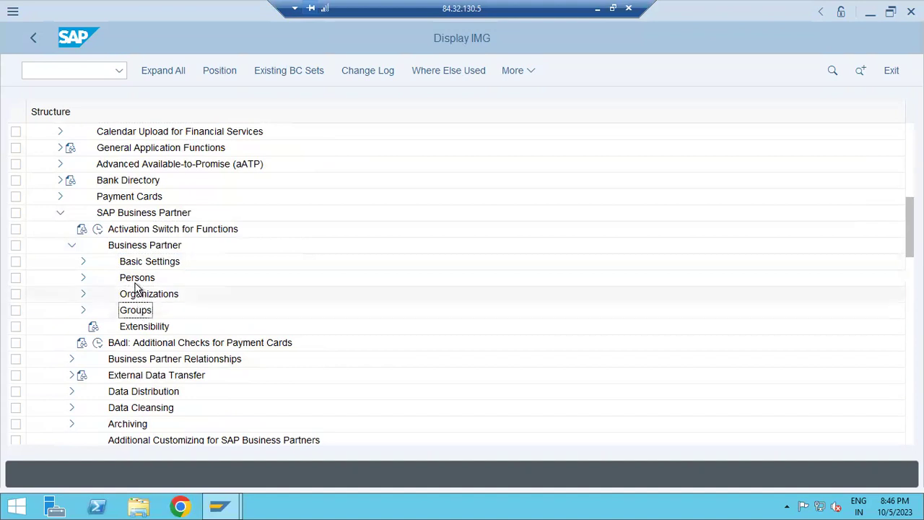
left_click(134, 266)
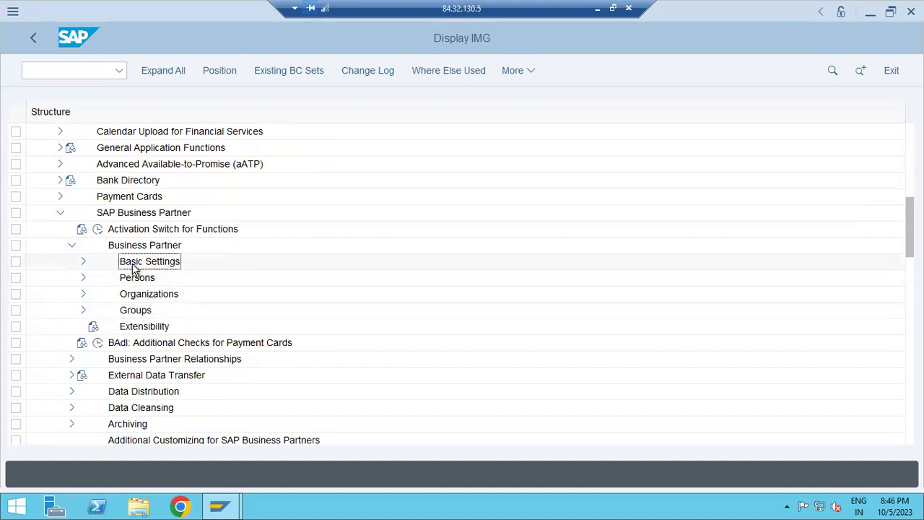
left_click(83, 263)
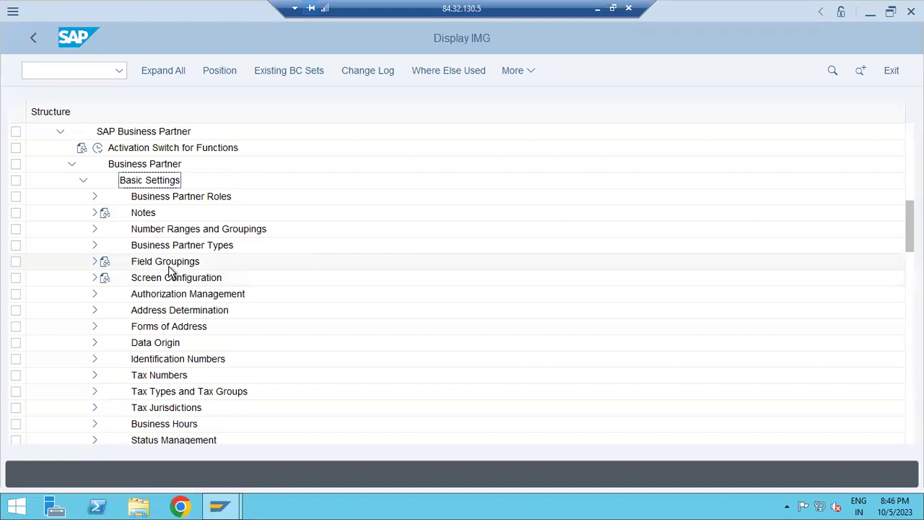
Under Number Ranges and Groupings, display the Define Number Ranges intervals for object BU_PARTNER, and return to the guide
left_click(95, 229)
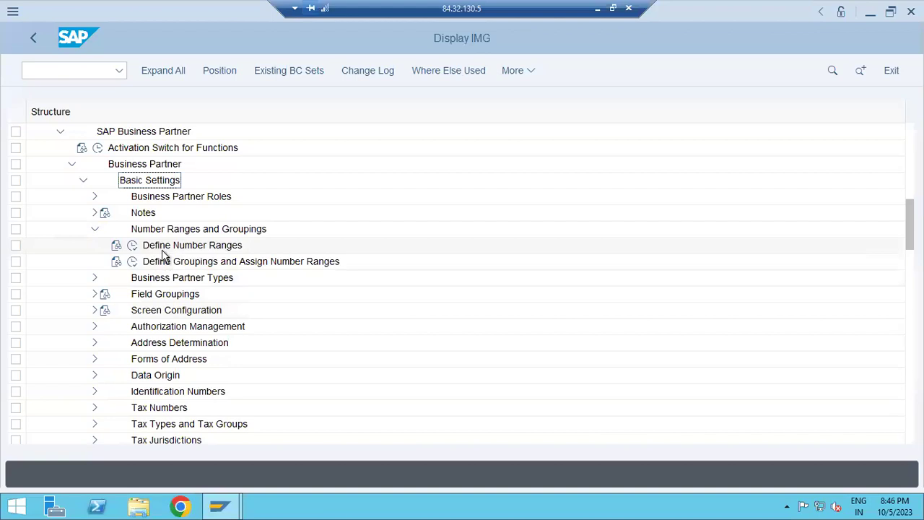
left_click(138, 249)
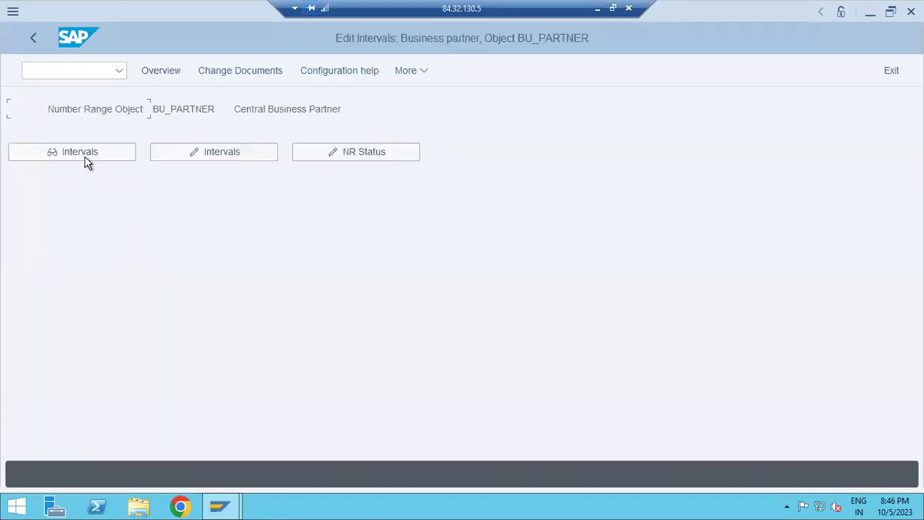
left_click(84, 153)
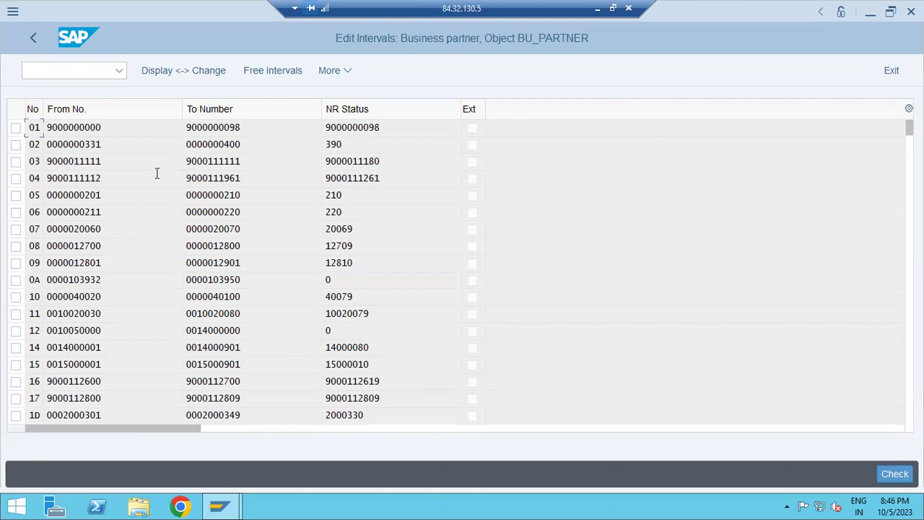
left_click(33, 37)
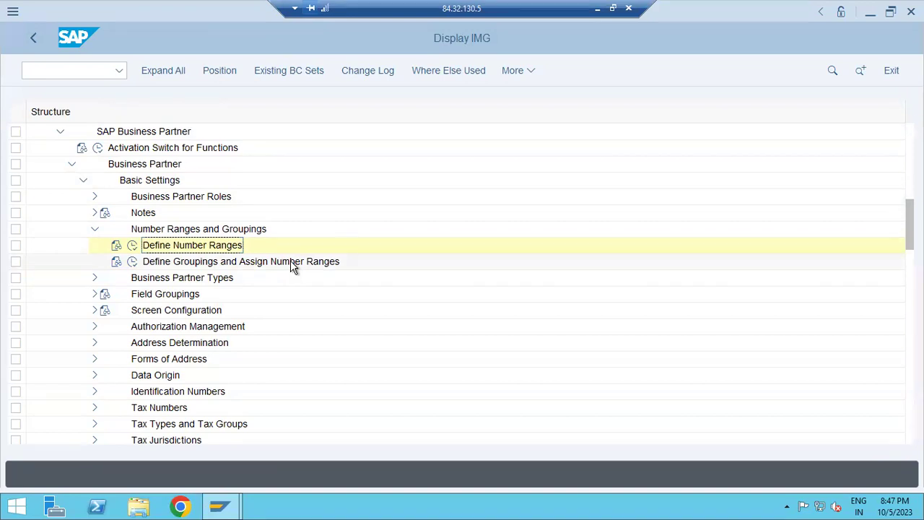
Open Define Groupings and Assign Number Ranges, and examine the groupings' number range and internal standard grouping assignments
left_click(132, 262)
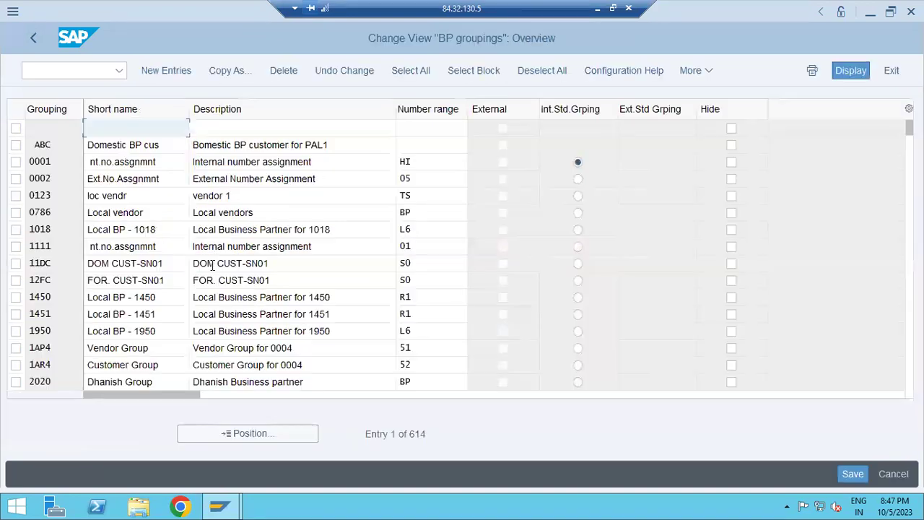
left_click(62, 192)
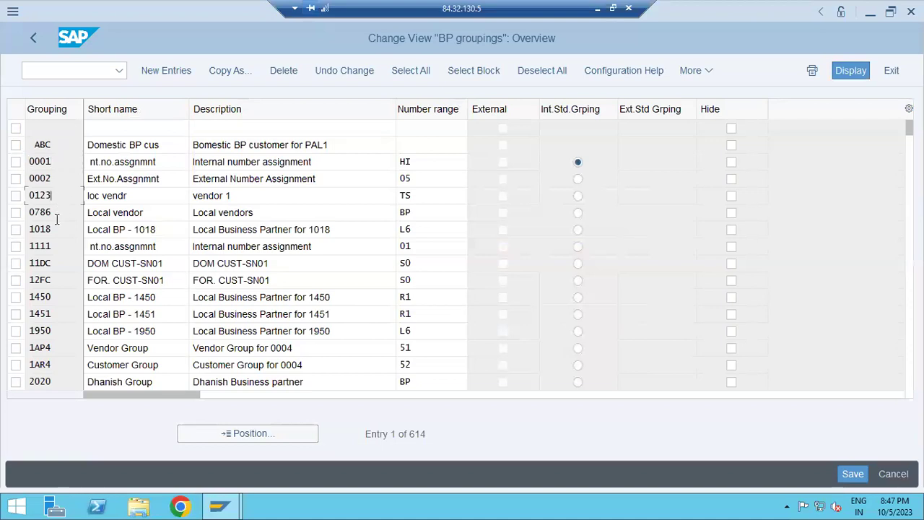
left_click(52, 263)
left_click(439, 177)
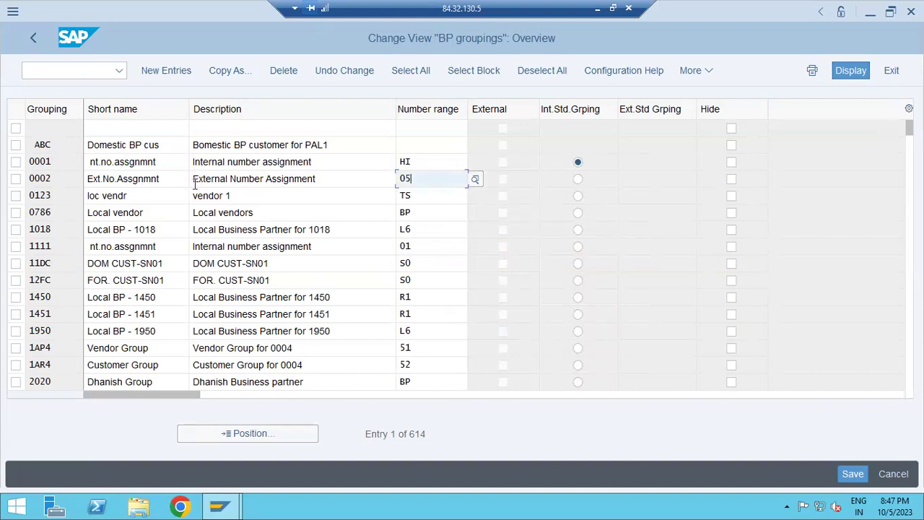
left_click(578, 161)
Look through the BP groupings list down to the groupings starting with BP, examining their keys, descriptions and number ranges
scroll(264, 330, "down", 2)
scroll(238, 310, "down", 1)
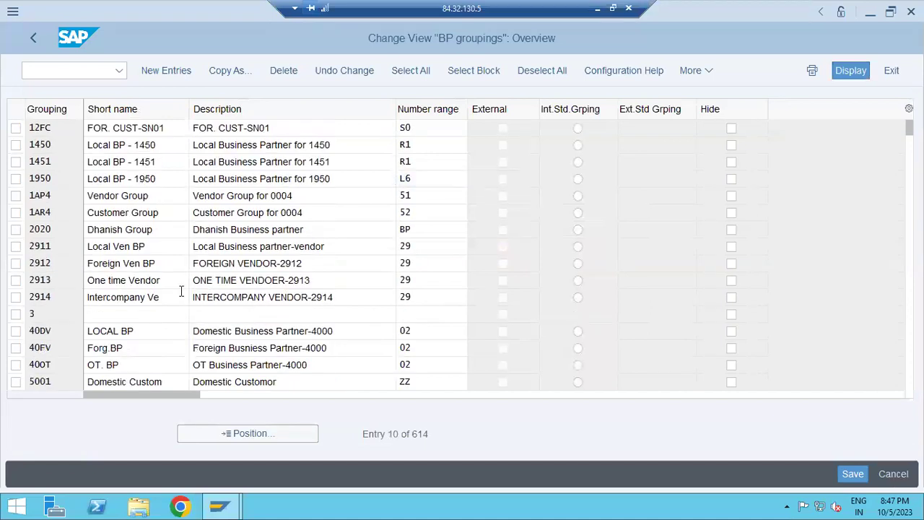
scroll(181, 291, "down", 1)
scroll(109, 216, "down", 1)
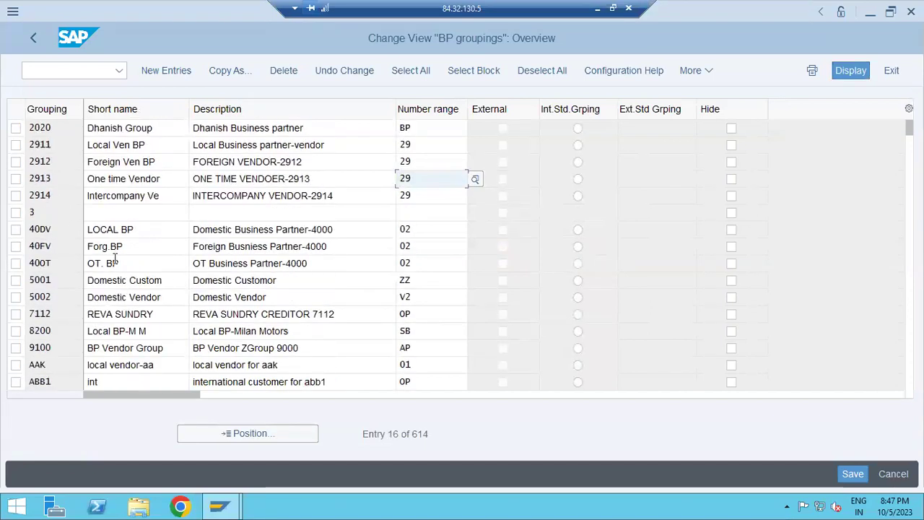
scroll(236, 220, "up", 3)
scroll(237, 215, "up", 2)
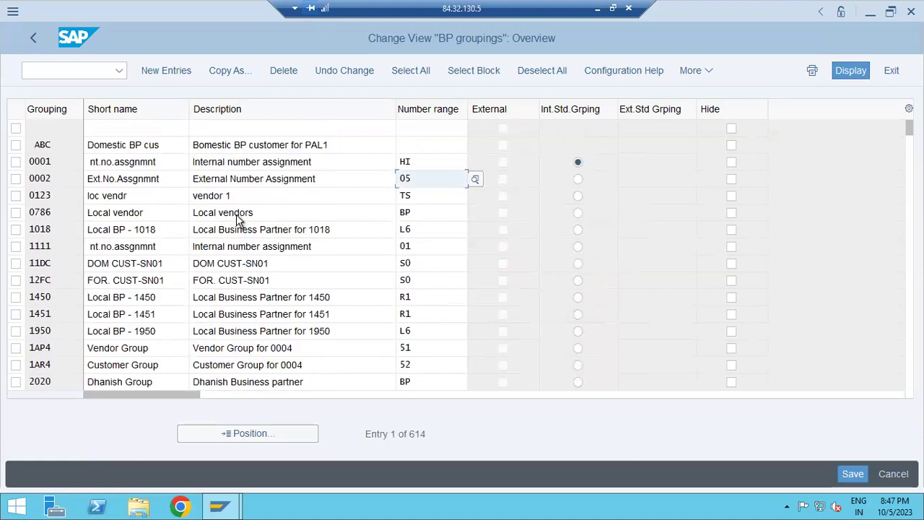
scroll(237, 215, "down", 3)
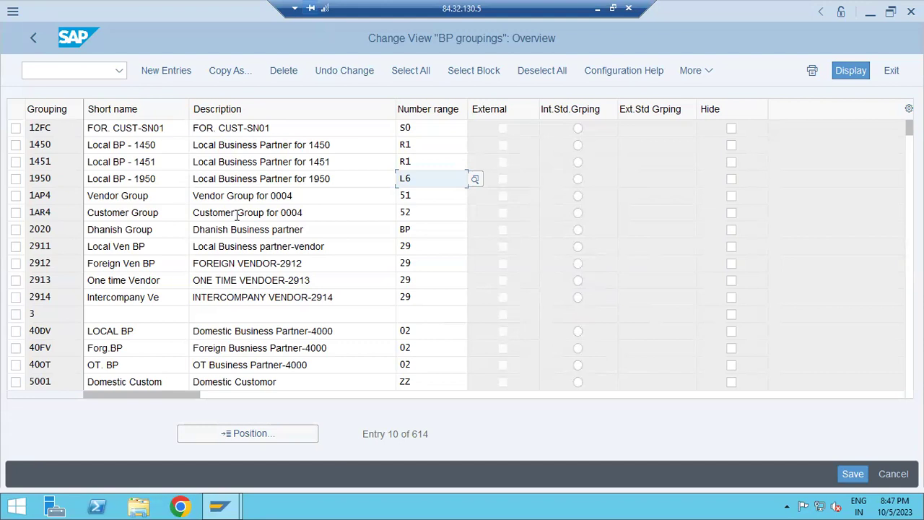
left_click_drag(61, 130, 6, 119)
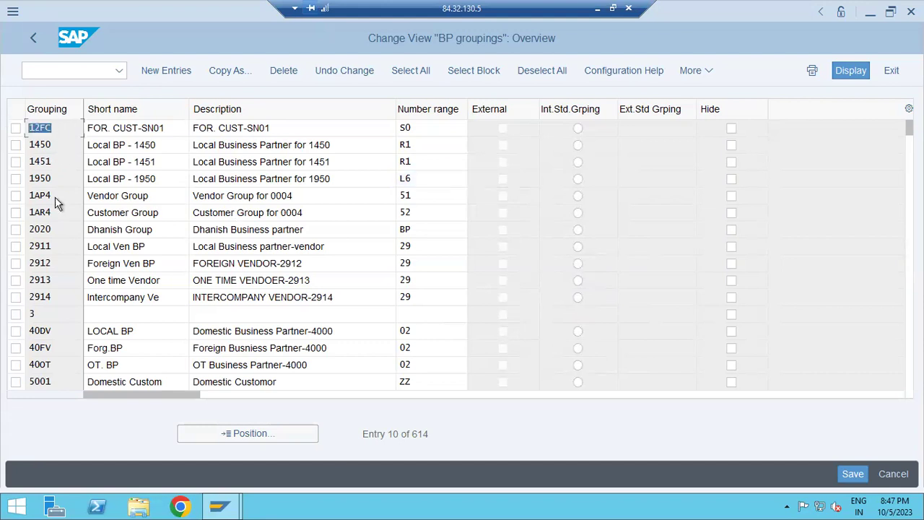
scroll(55, 263, "down", 12)
scroll(55, 263, "down", 8)
scroll(55, 262, "down", 11)
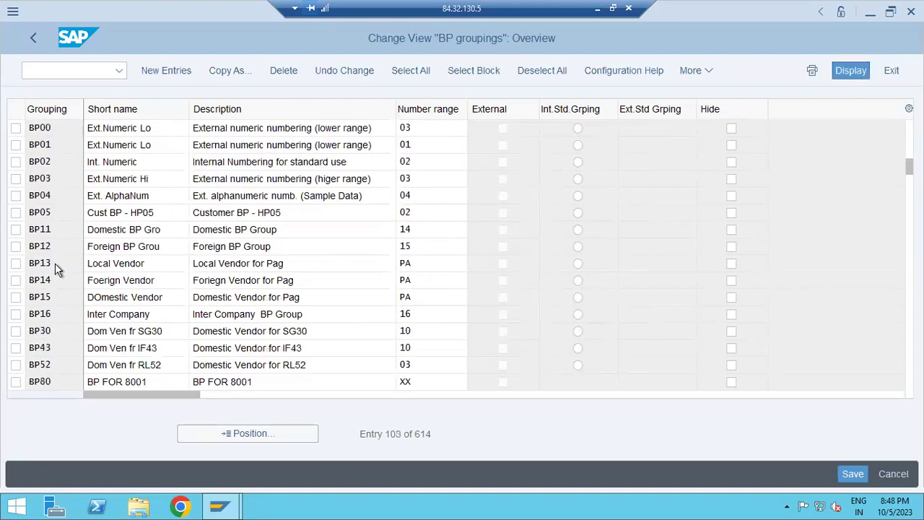
Look through the BP groupings from BPBC to BPDD with their number ranges, and return to the customizing guide
scroll(55, 263, "down", 5)
scroll(54, 263, "down", 2)
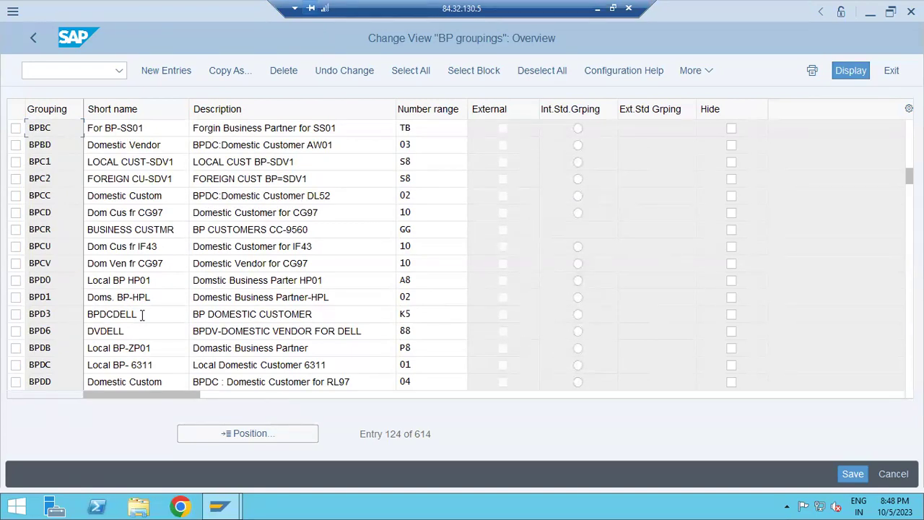
double_click(36, 144)
left_click(442, 179)
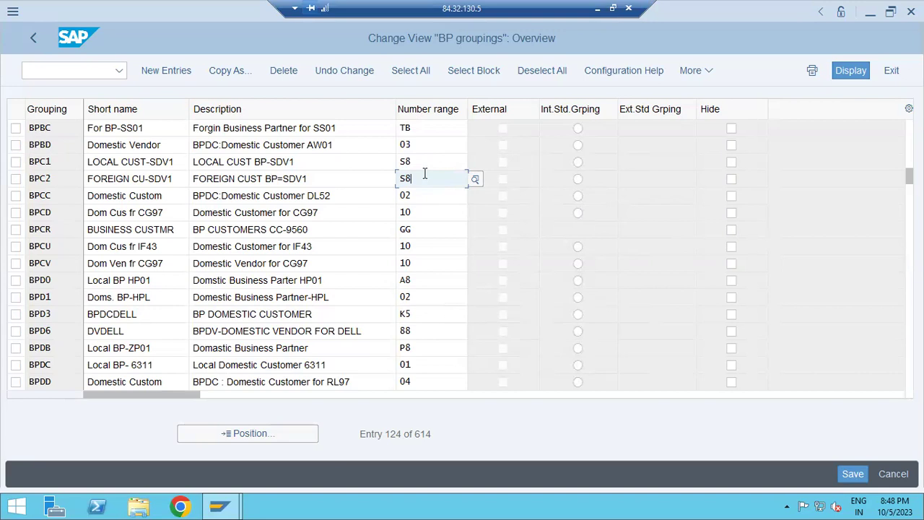
left_click(34, 39)
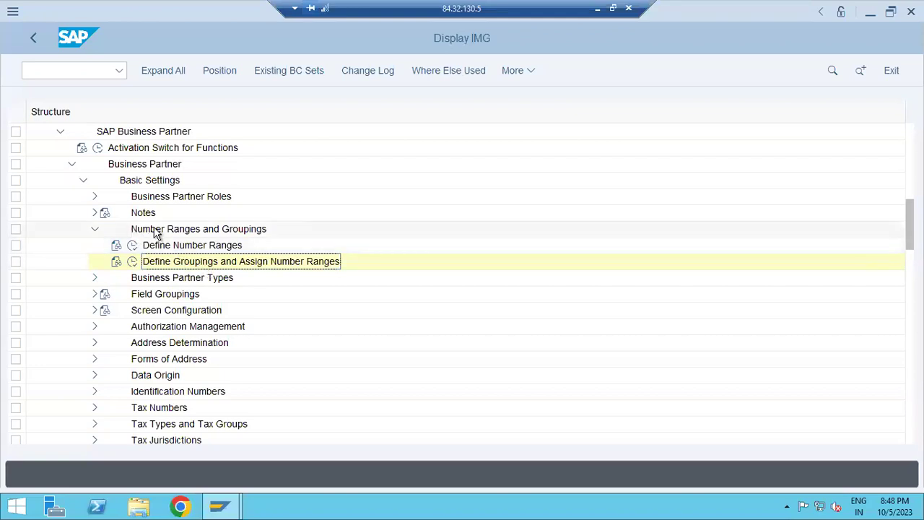
Expand Business Partner Roles under the Basic Settings of SAP Business Partner to list its role definition activities
scroll(180, 238, "up", 1)
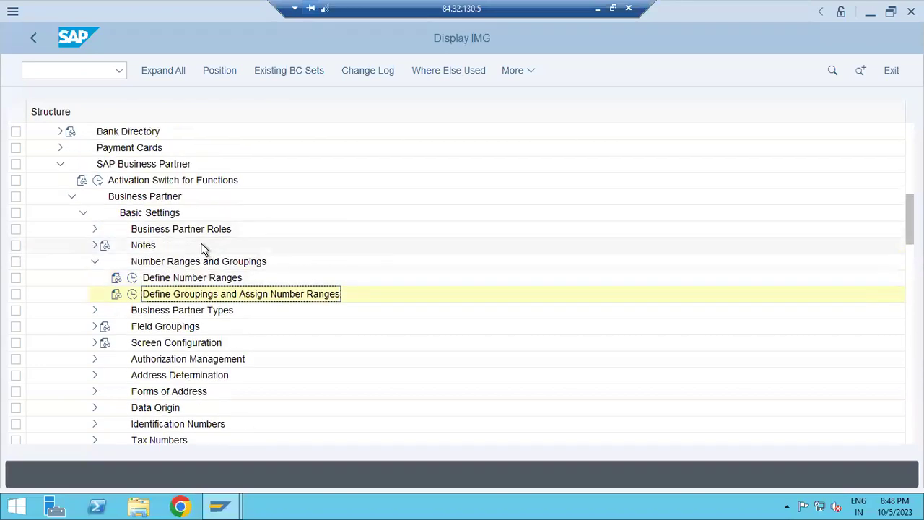
left_click(94, 229)
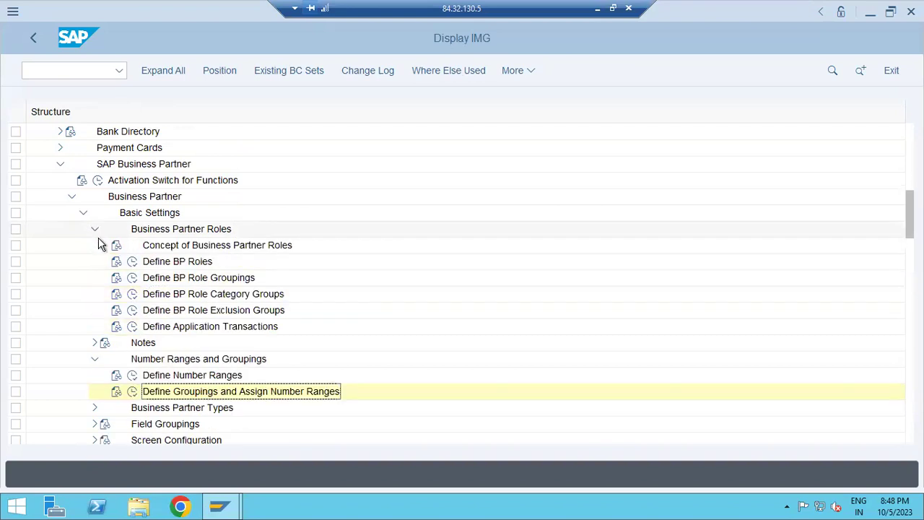
scroll(155, 260, "down", 1)
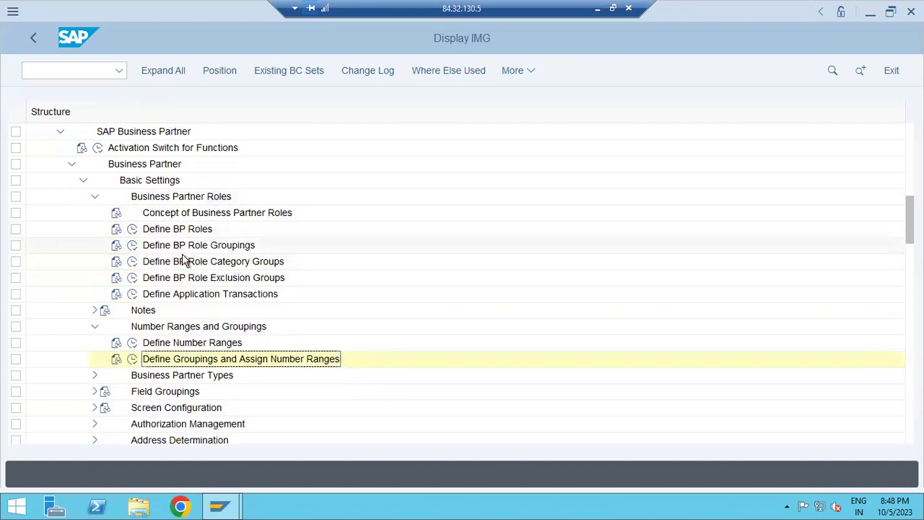
left_click(180, 229)
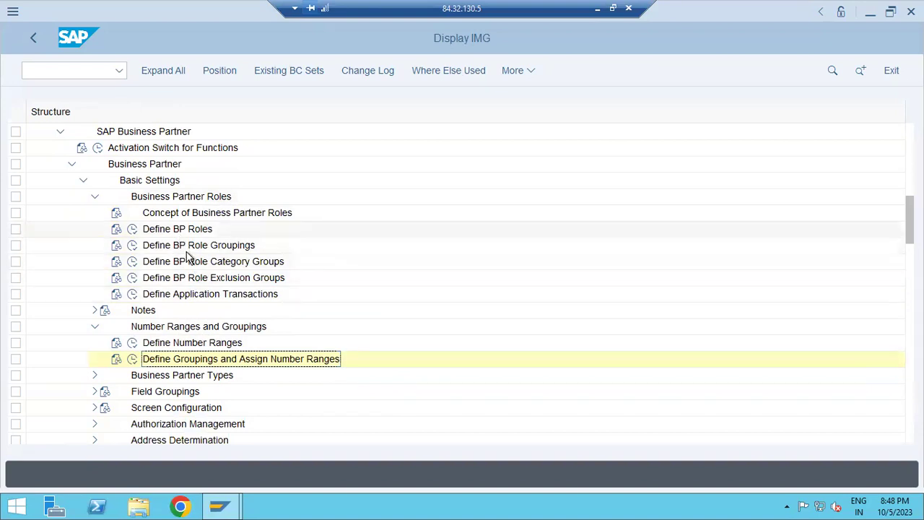
left_click(208, 361)
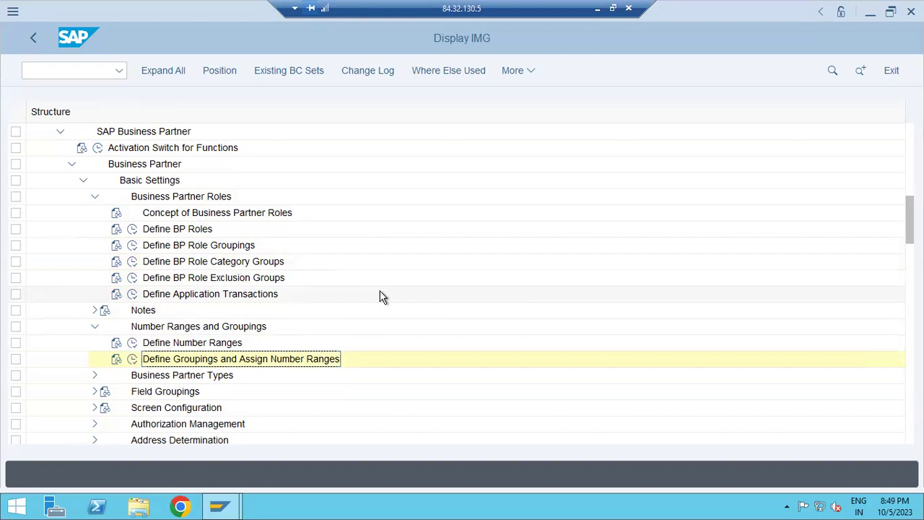
Open transaction BP in a new session and start creating an organization, declining to change without saving
left_click(64, 72)
type("/o")
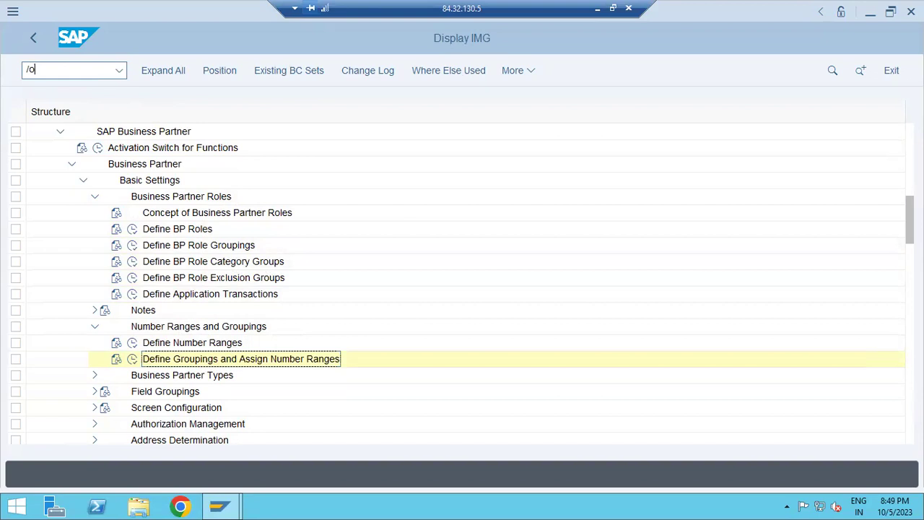
type("bp")
key("Return")
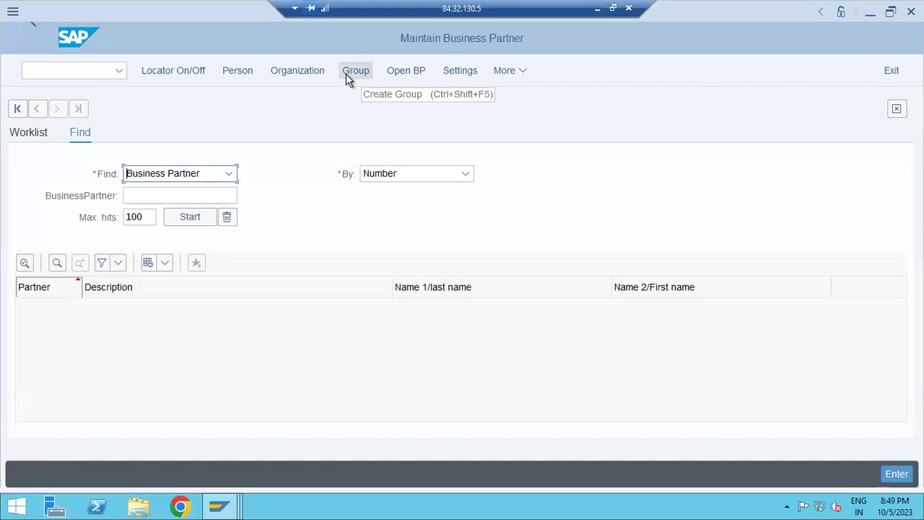
left_click(320, 76)
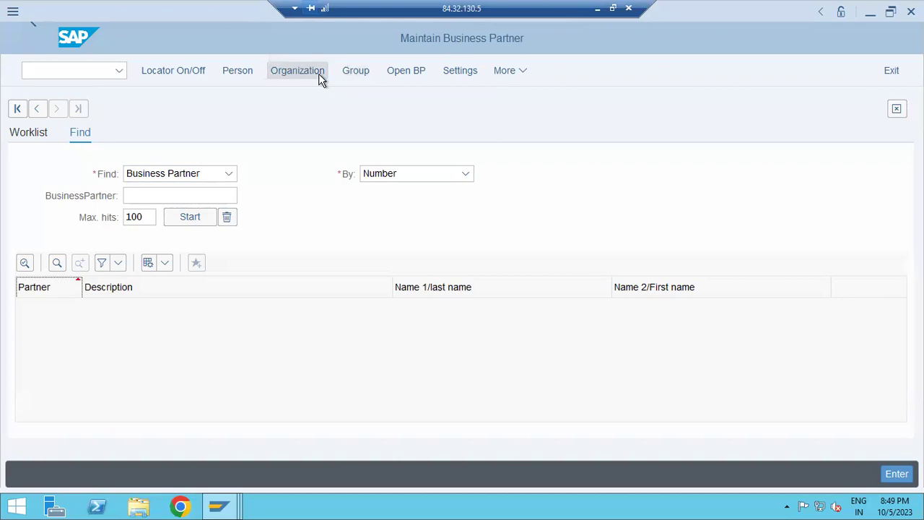
left_click(322, 75)
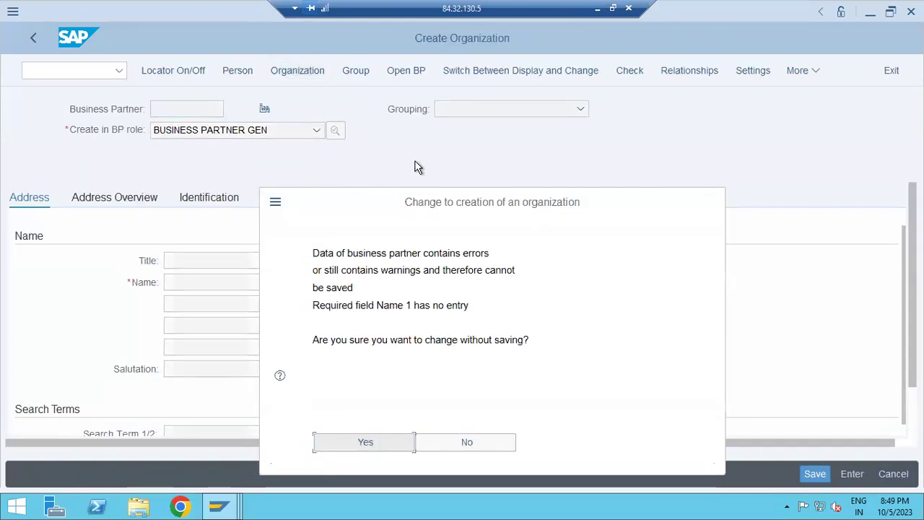
left_click(451, 448)
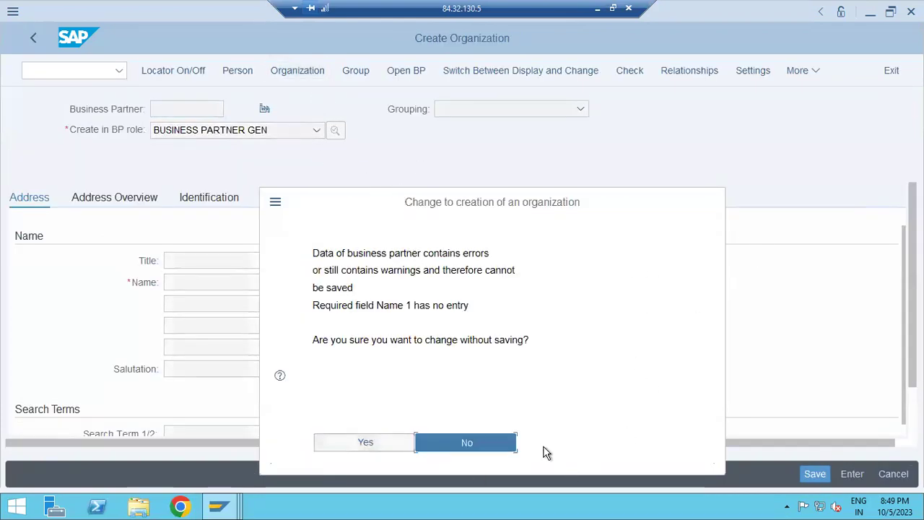
Examine the groupings and BP roles offered for the new organization without selecting any
left_click(553, 109)
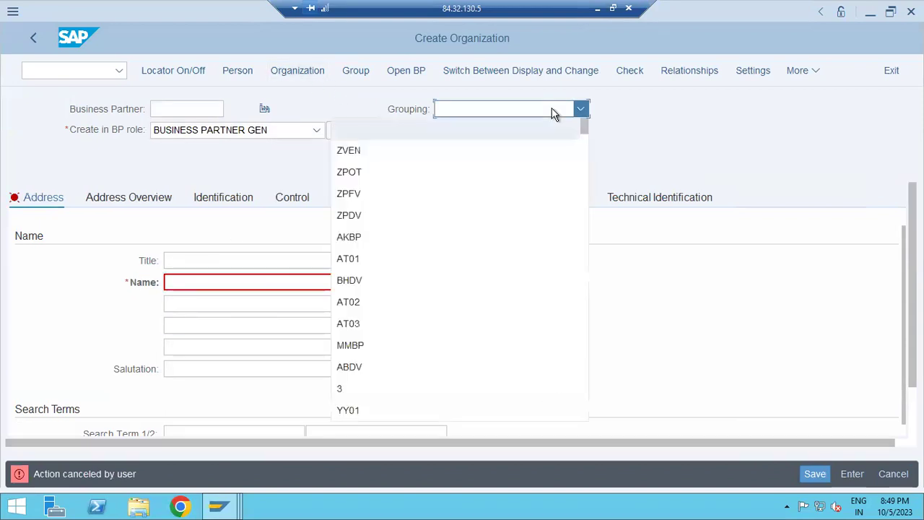
key("Escape")
left_click(283, 132)
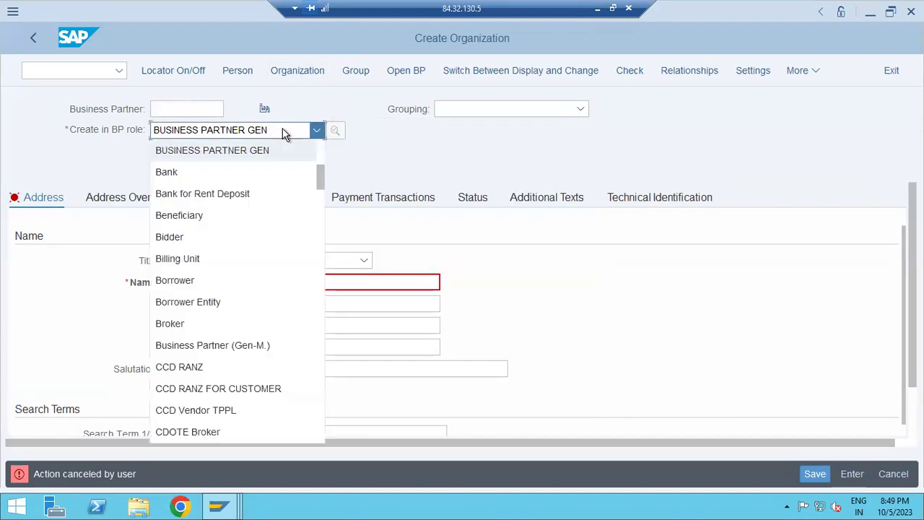
key("Escape")
left_click(578, 108)
key("Escape")
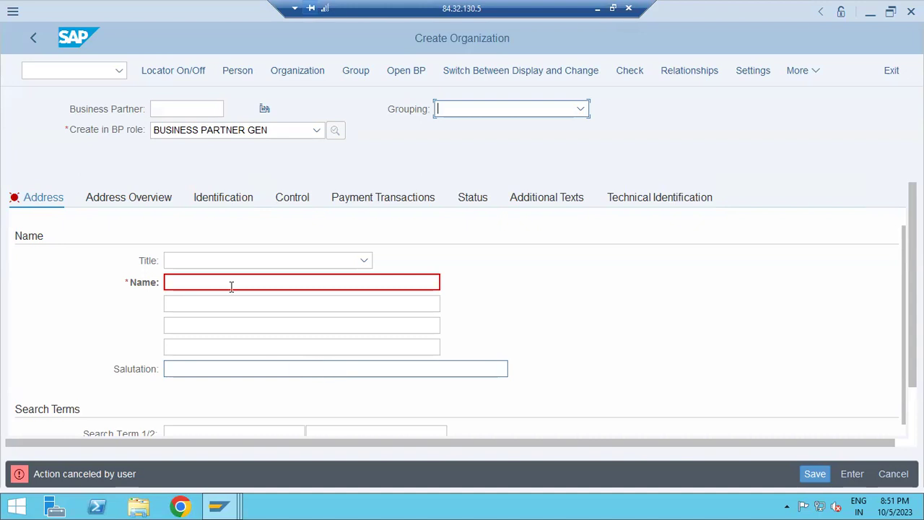
left_click(207, 135)
left_click(208, 135)
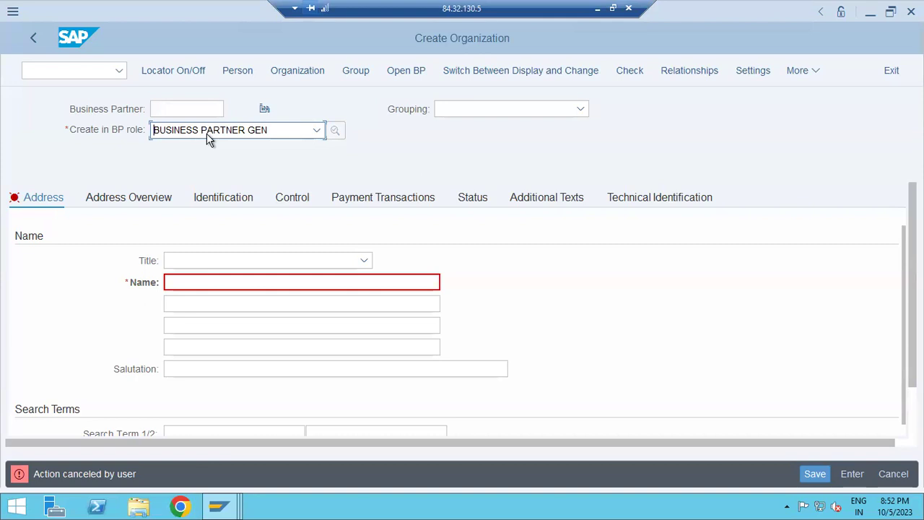
left_click(207, 134)
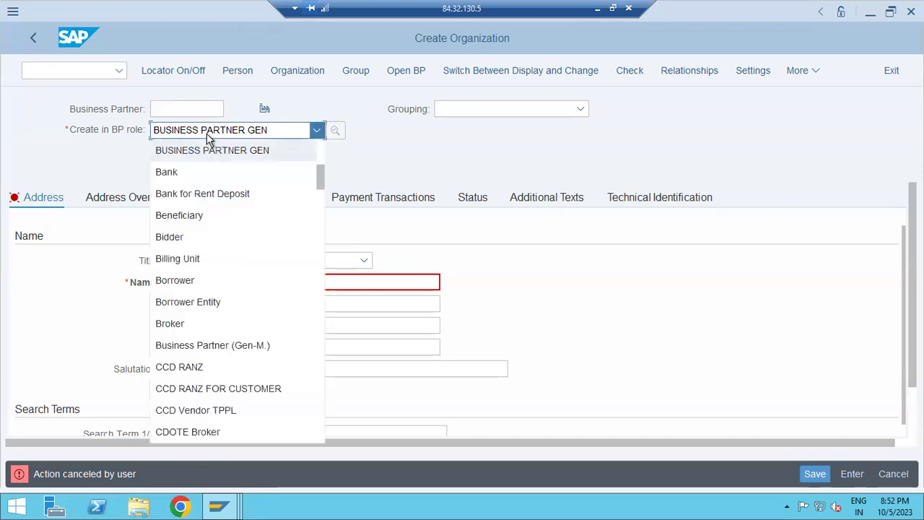
left_click(208, 139)
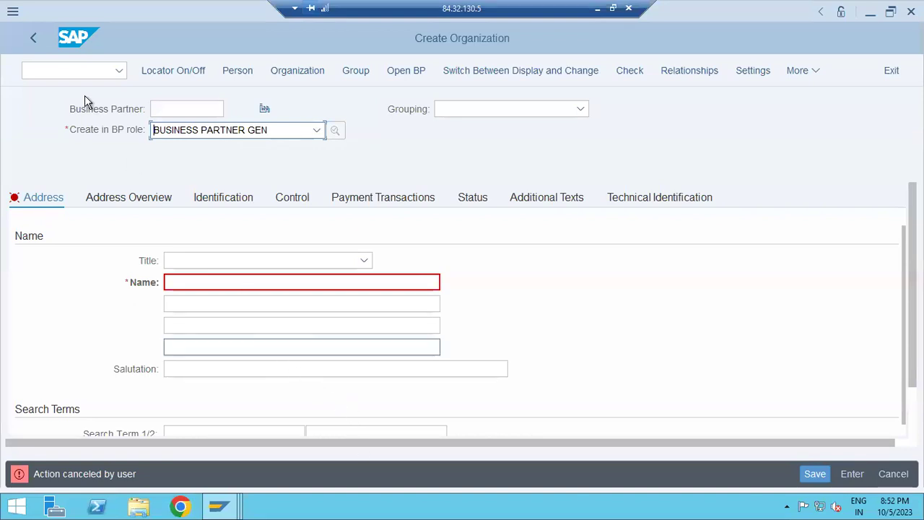
Switch back to the customizing guide, open Define BP Roles, and position the roles list at FLVN00
key("alt+Tab")
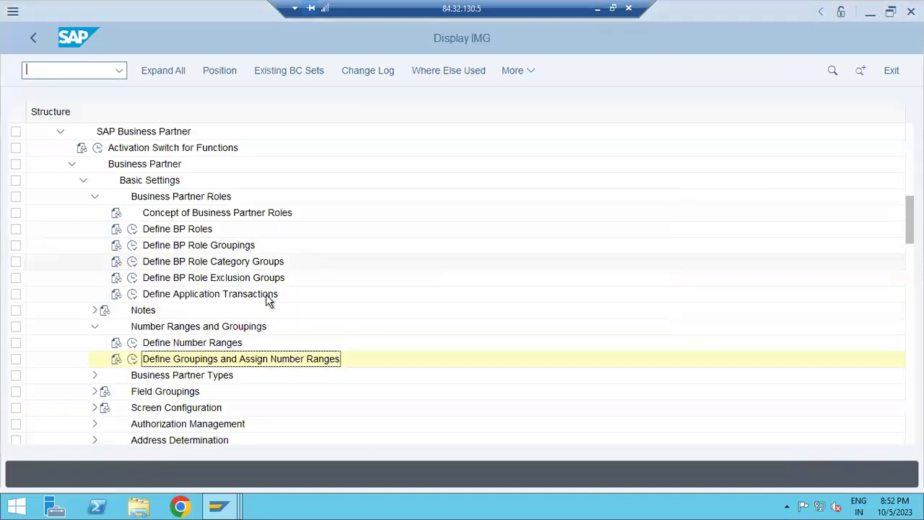
left_click(134, 230)
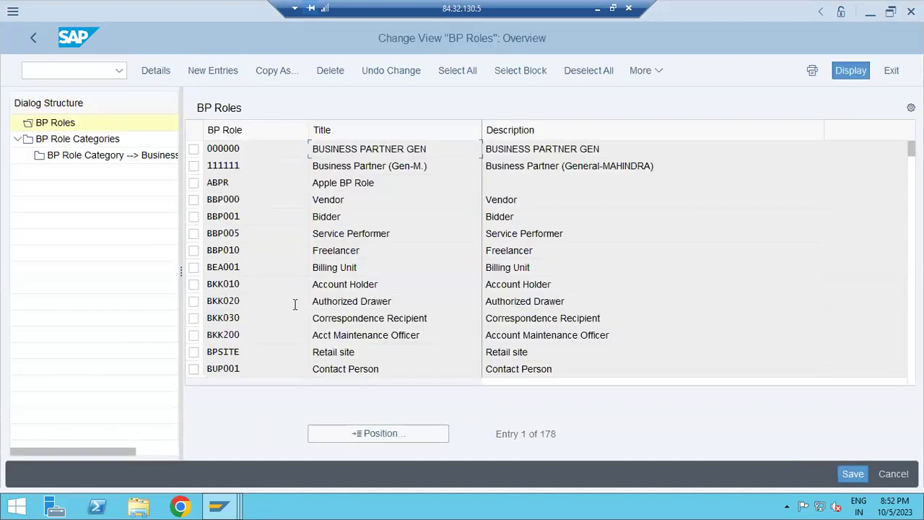
left_click(366, 433)
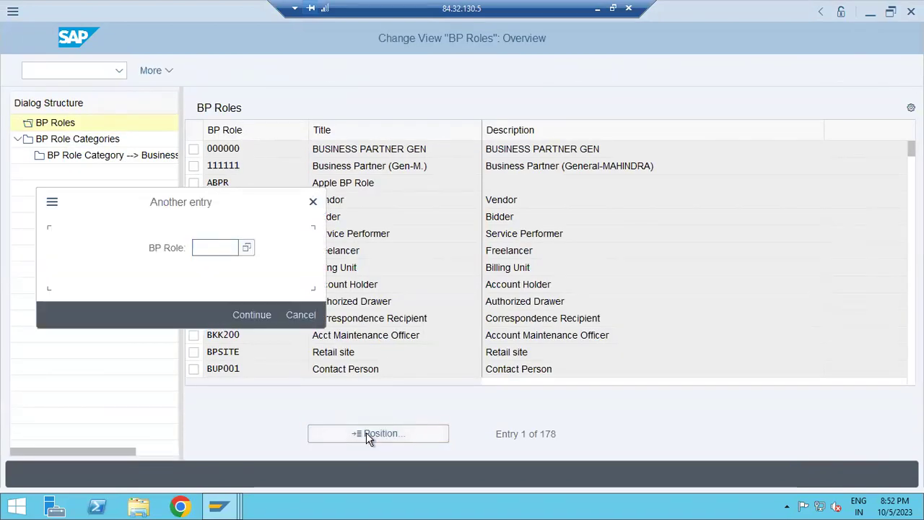
type("FLVN00")
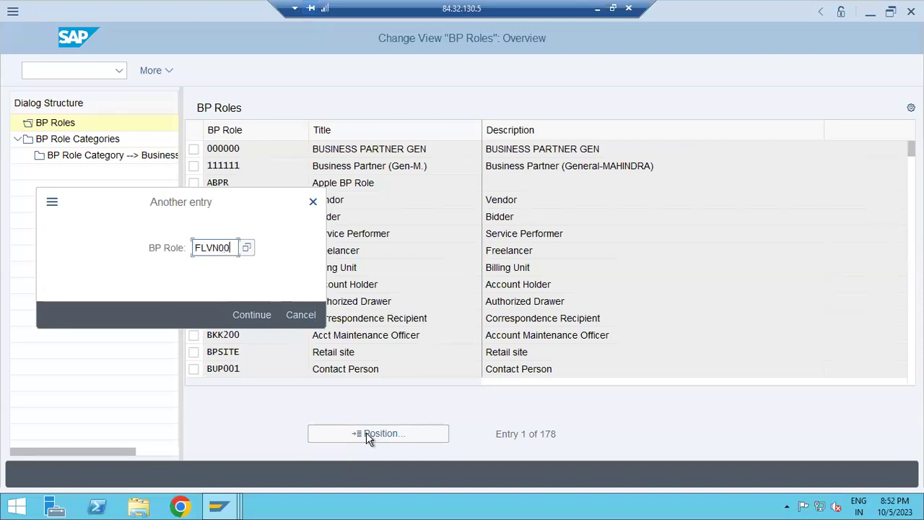
key("Return")
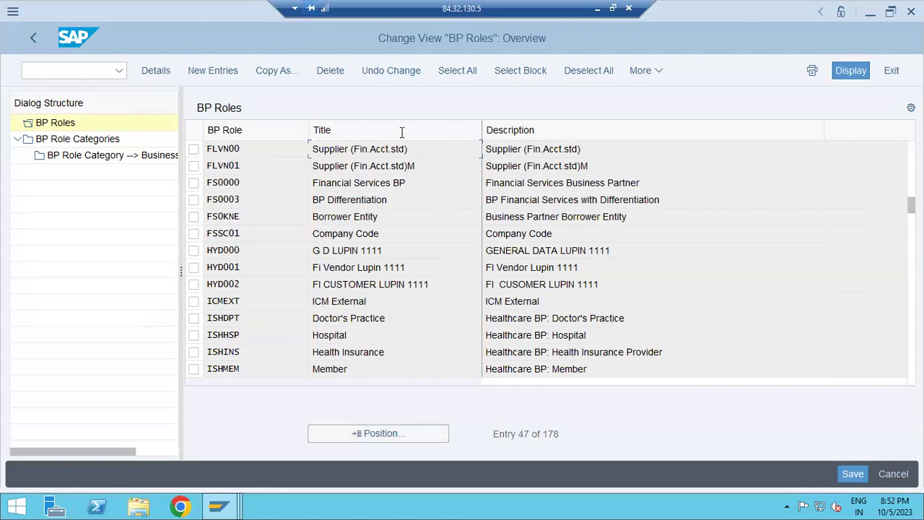
Examine the titles of the supplier roles FLVN00 and FLVN01 in the BP roles list
left_click(261, 167)
left_click_drag(427, 149, 286, 152)
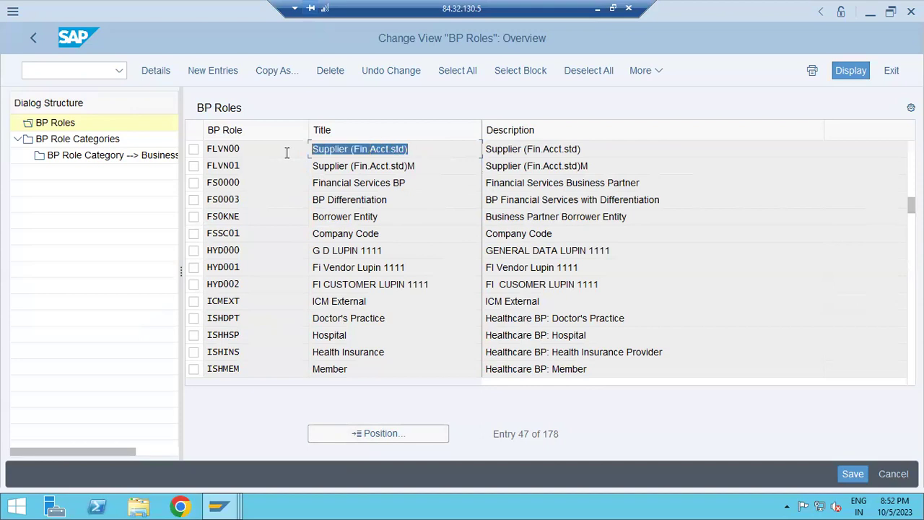
left_click_drag(411, 166, 312, 166)
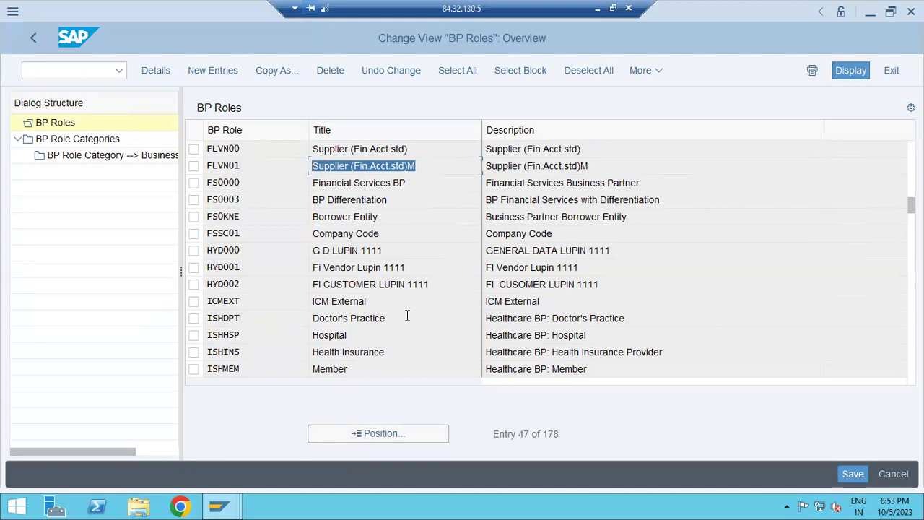
Look through the BP roles list above and below the supplier roles, examining the role keys, titles and descriptions
scroll(406, 301, "up", 2)
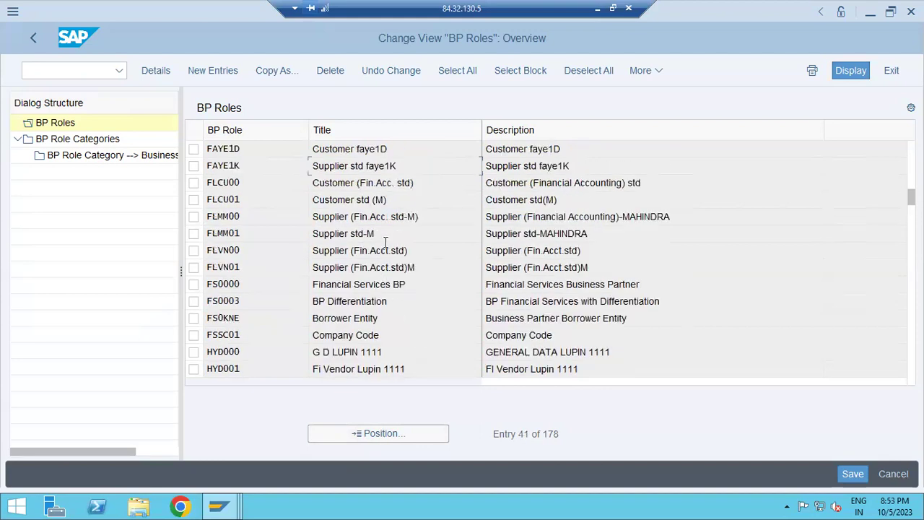
scroll(361, 186, "up", 2)
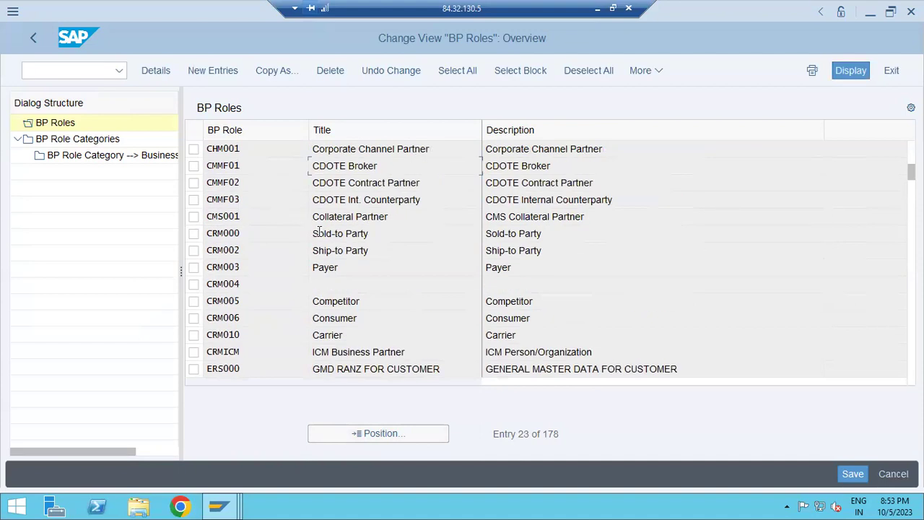
left_click_drag(429, 149, 286, 148)
left_click(377, 261)
scroll(382, 288, "up", 3)
scroll(390, 319, "down", 1)
scroll(390, 319, "down", 3)
left_click_drag(344, 285, 304, 284)
scroll(309, 285, "down", 10)
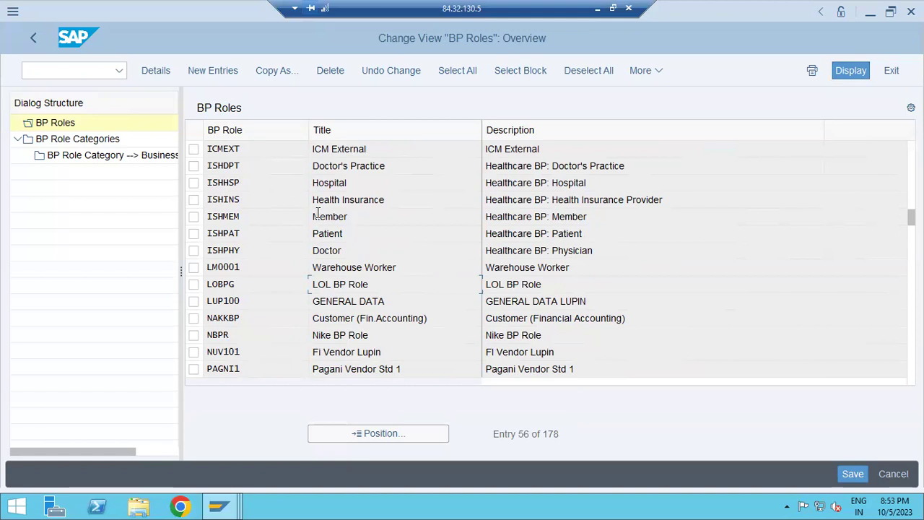
scroll(345, 292, "down", 2)
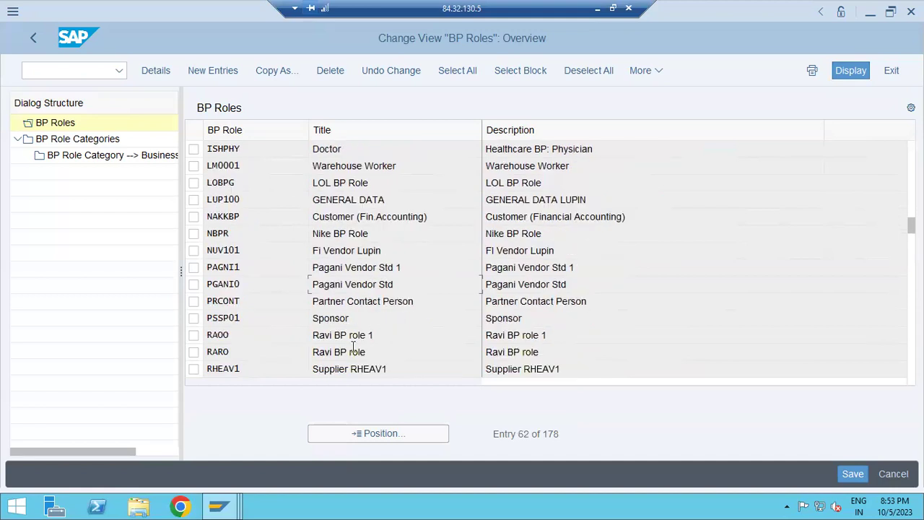
Position the BP roles list at FLVN00 again and open the details of that supplier role
left_click(386, 432)
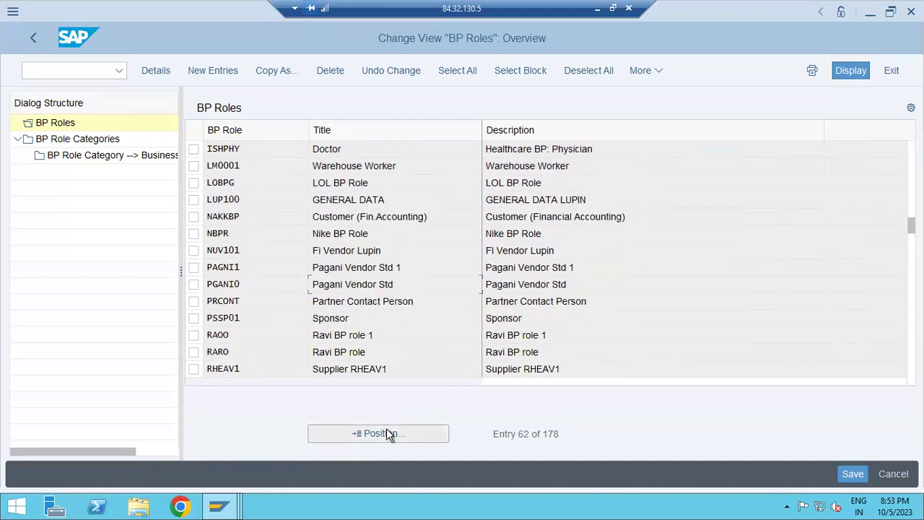
type("FL")
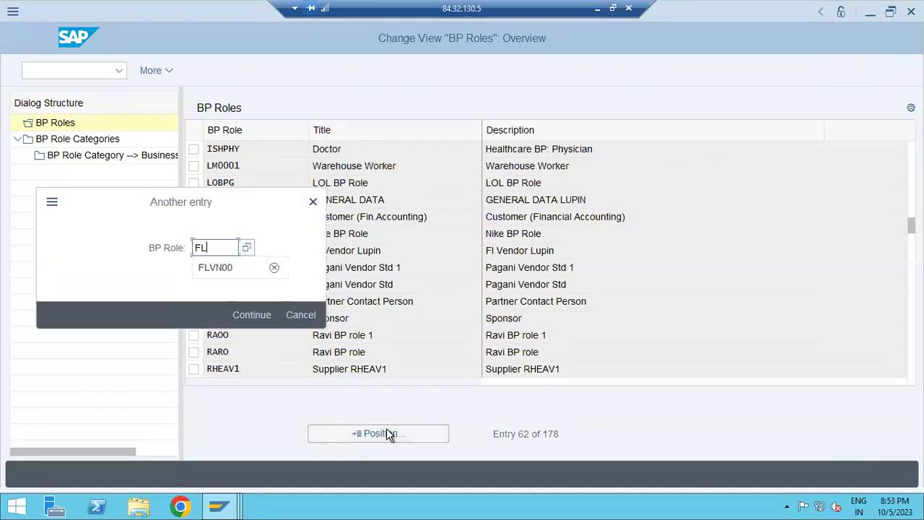
key("Down")
key("Return")
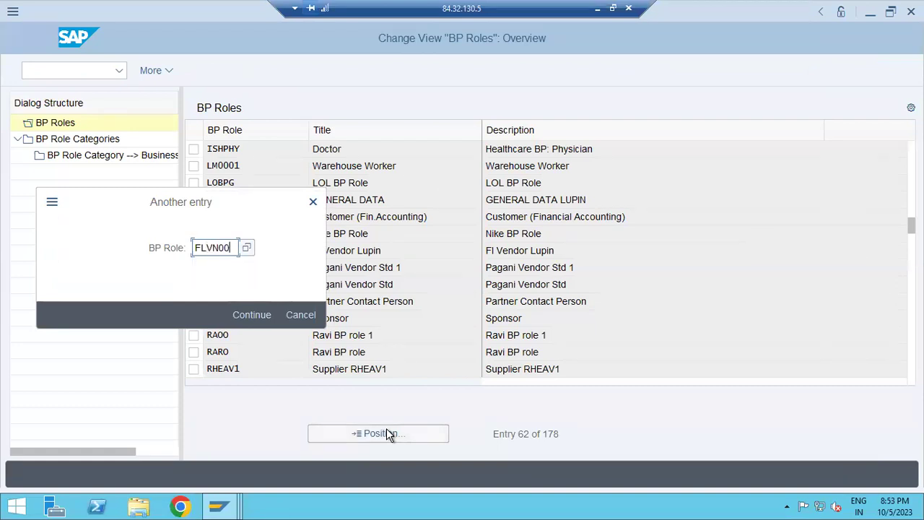
key("Return")
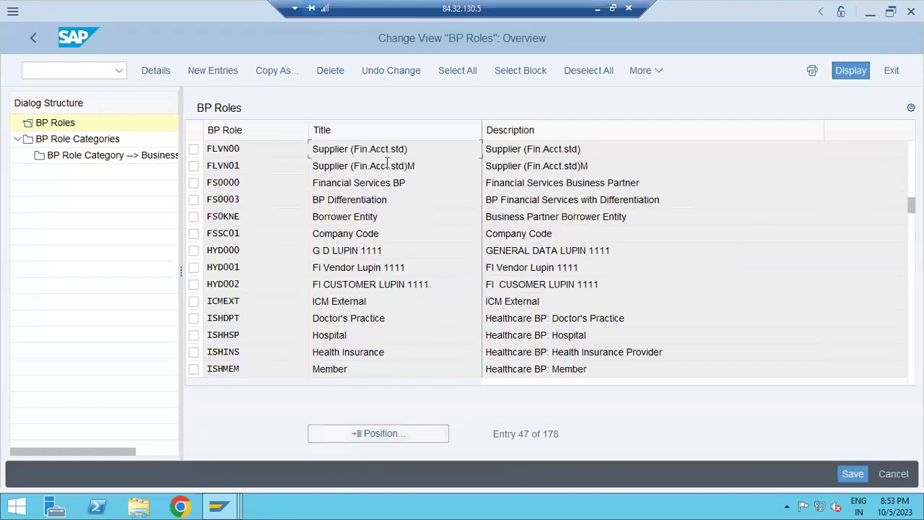
left_click(364, 149)
double_click(363, 150)
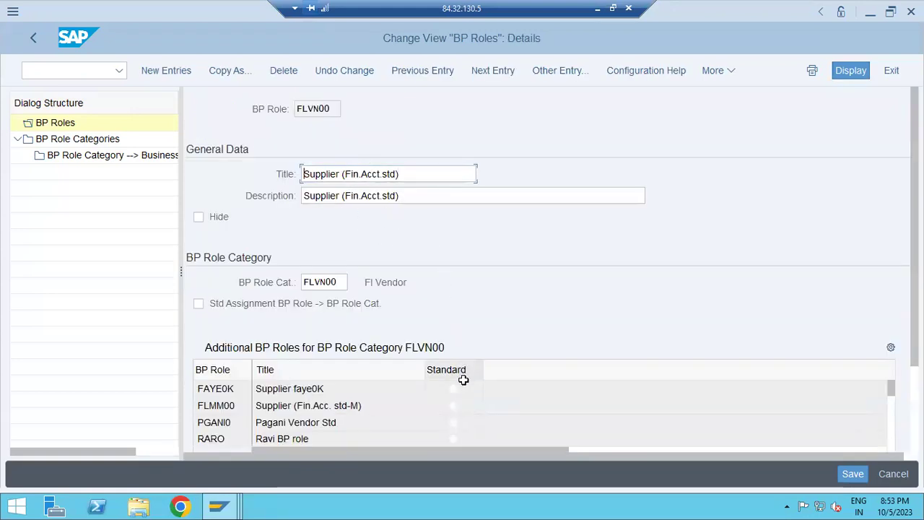
Examine the details of supplier role FLVN00, including its BP role category and additional roles, and return to the roles list
scroll(462, 377, "down", 2)
scroll(407, 411, "up", 2)
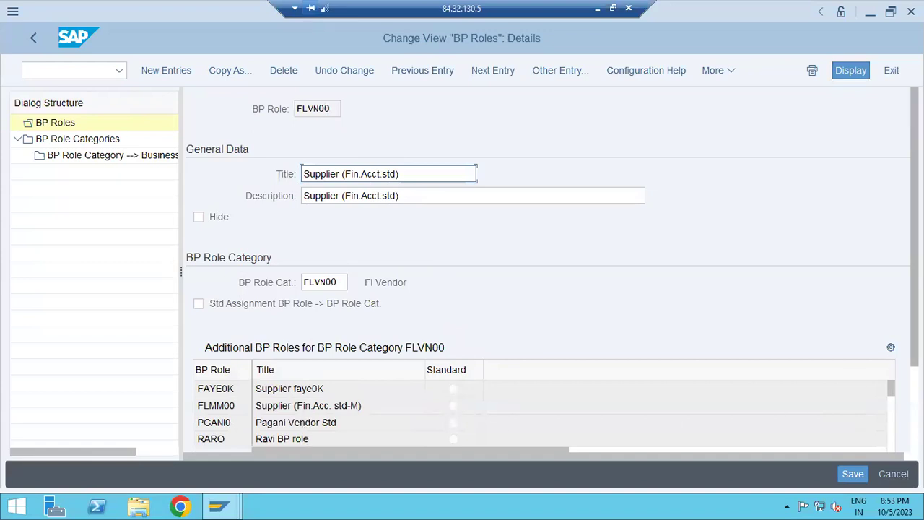
scroll(553, 271, "down", 3)
scroll(553, 270, "up", 3)
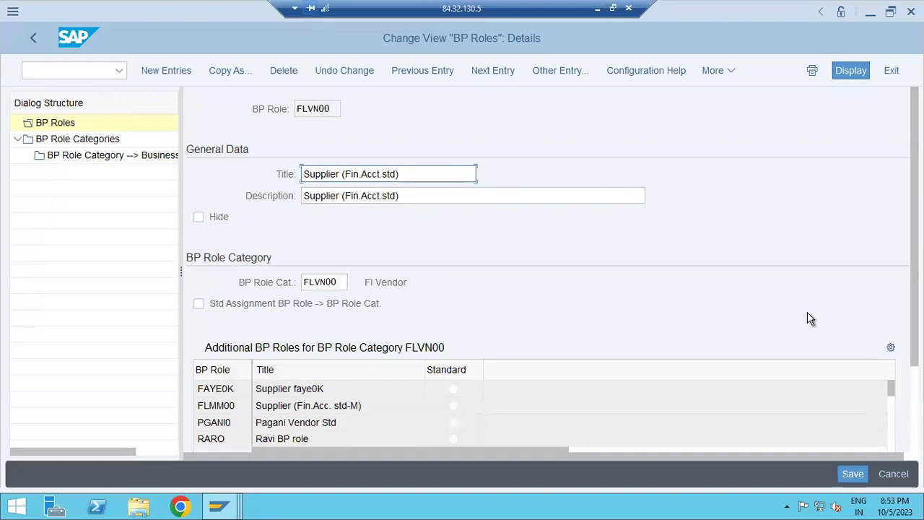
left_click_drag(364, 281, 424, 278)
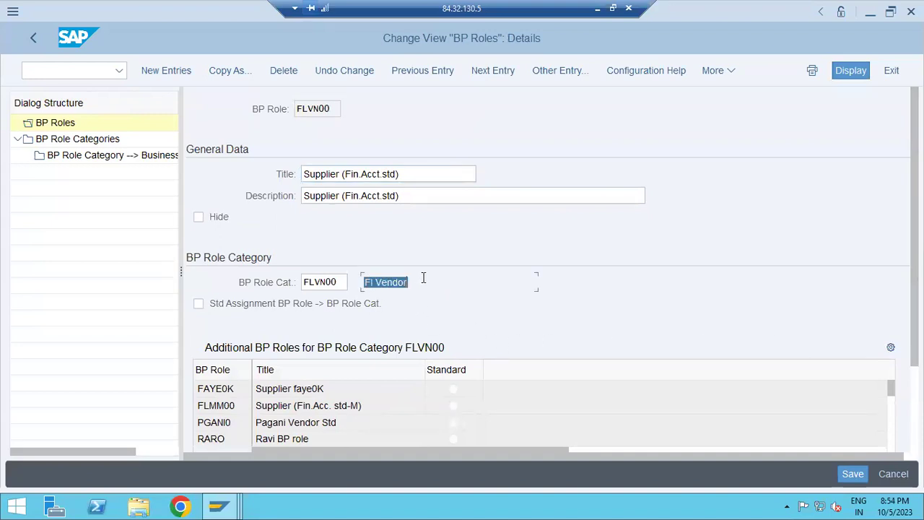
left_click(32, 37)
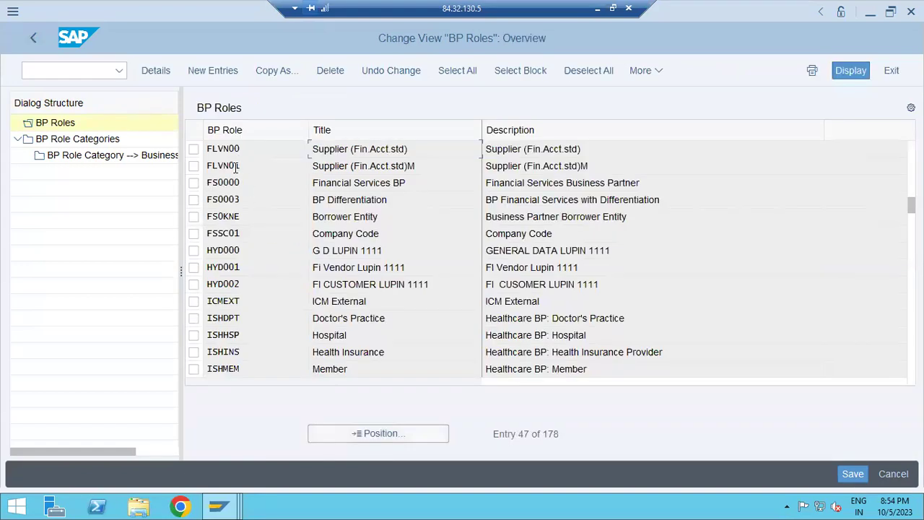
Open the details of supplier role FLVN01, examine its BP role category description, and return to the roles list
double_click(235, 167)
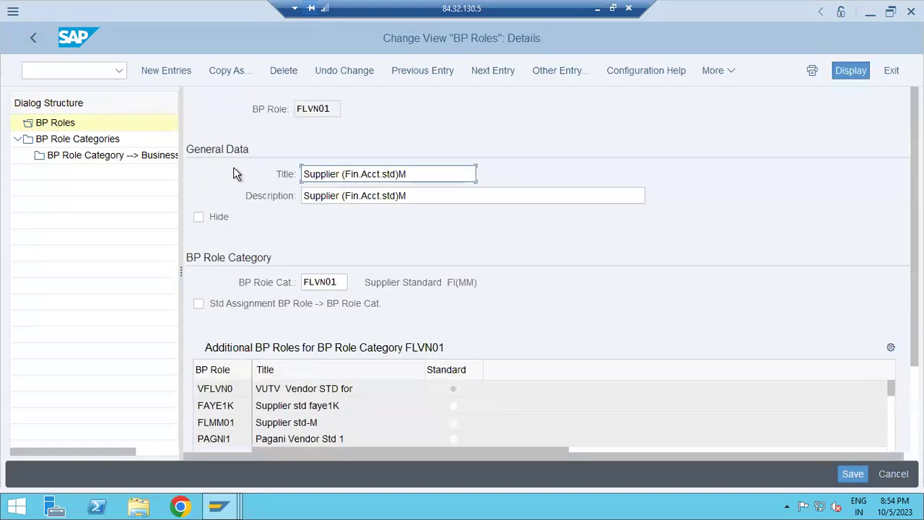
left_click(423, 283)
left_click_drag(460, 282, 486, 282)
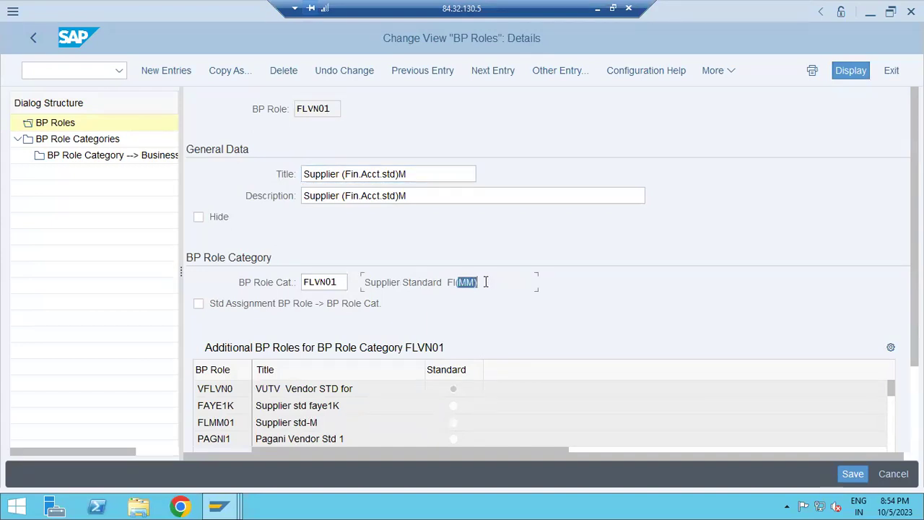
left_click(41, 43)
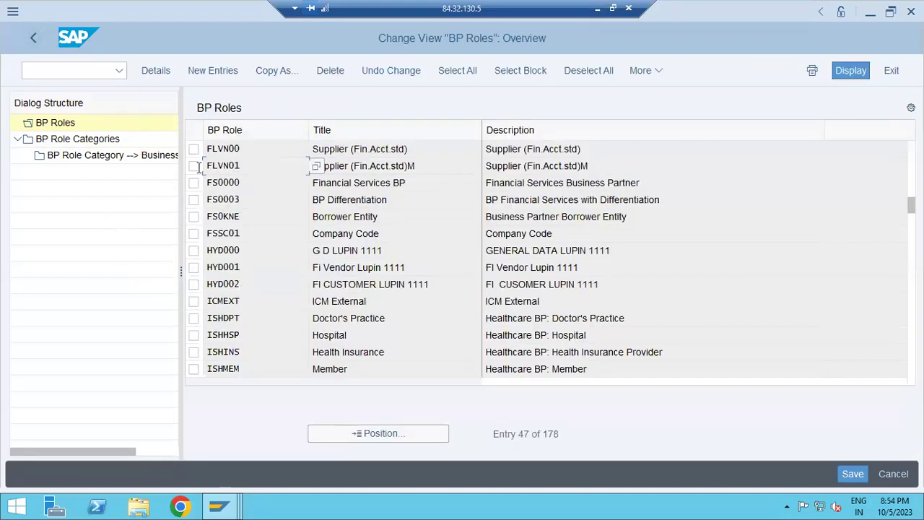
Examine the business transactions assigned to BP role category BBP000 and return to the BP role categories list
left_click(77, 142)
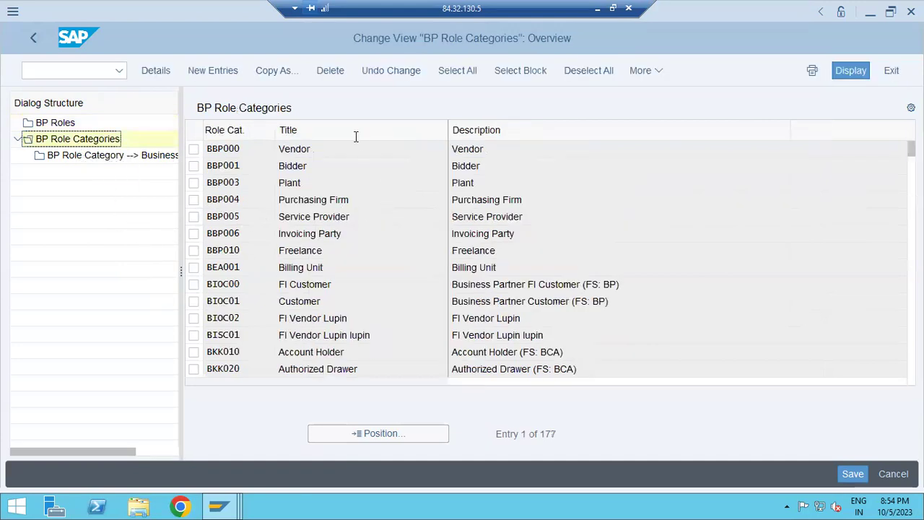
left_click(55, 160)
left_click(194, 149)
double_click(129, 159)
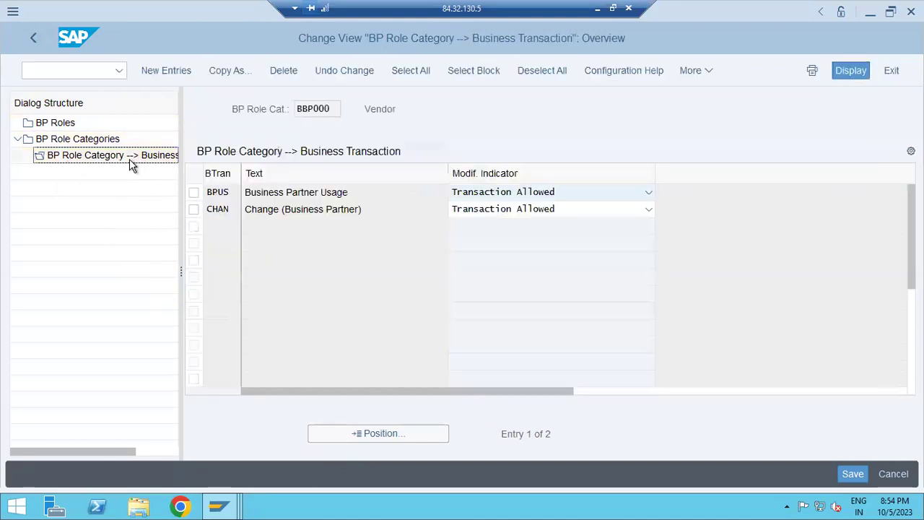
left_click(361, 192)
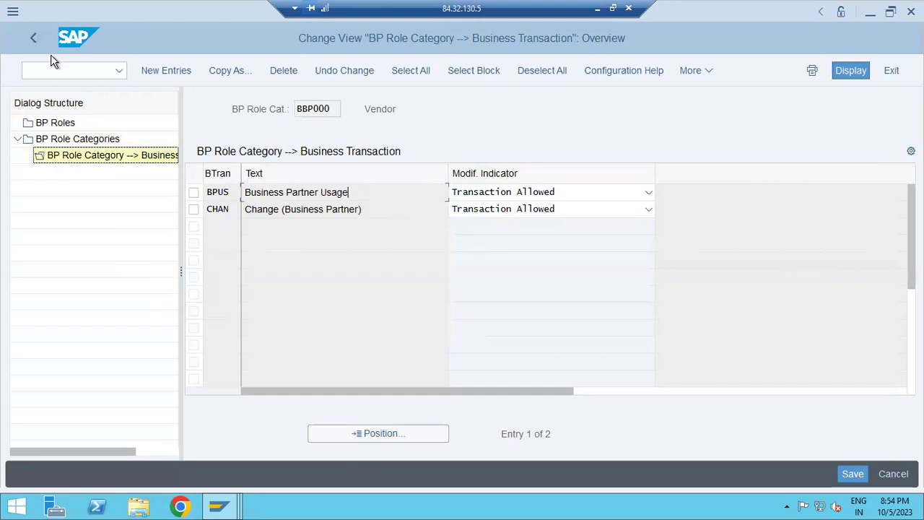
left_click(35, 39)
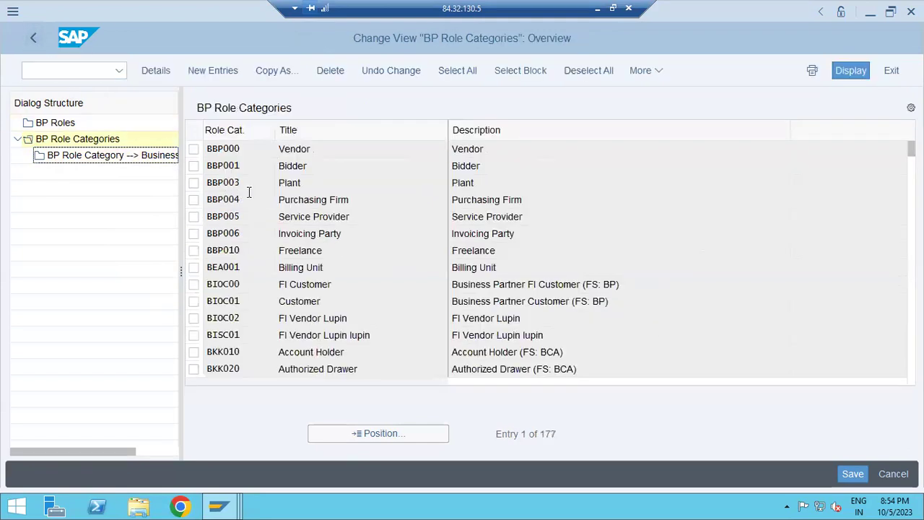
Return to the BP roles list, review supplier roles FLVN00 and FLVN01, and go back to the customizing guide
left_click(35, 39)
left_click(257, 152)
left_click(262, 165)
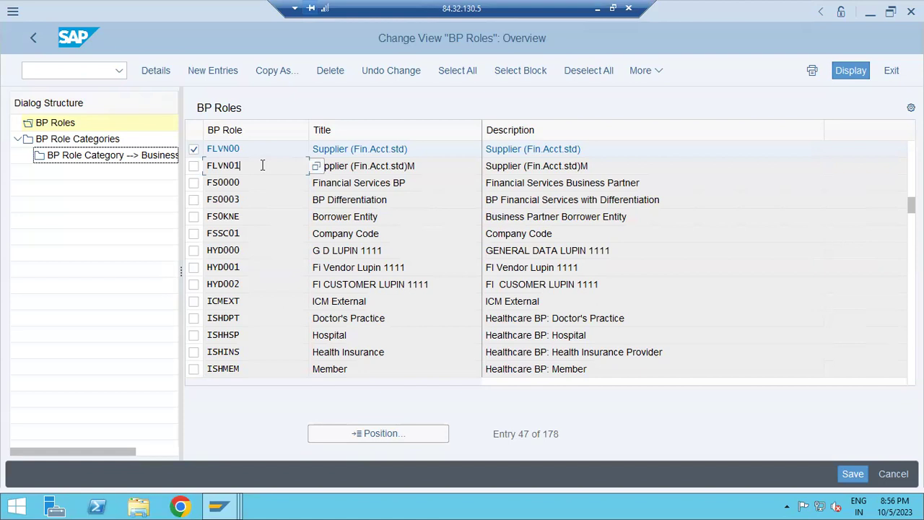
double_click(211, 150)
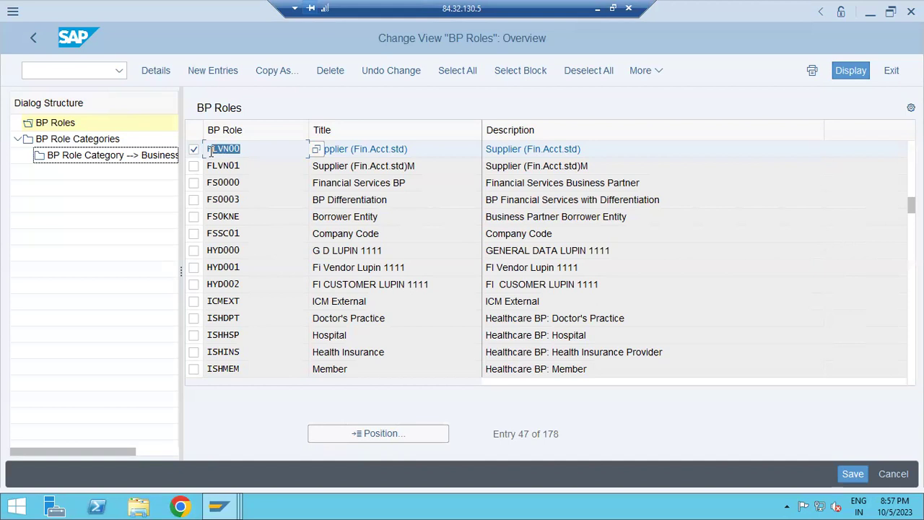
left_click(268, 149)
left_click(26, 39)
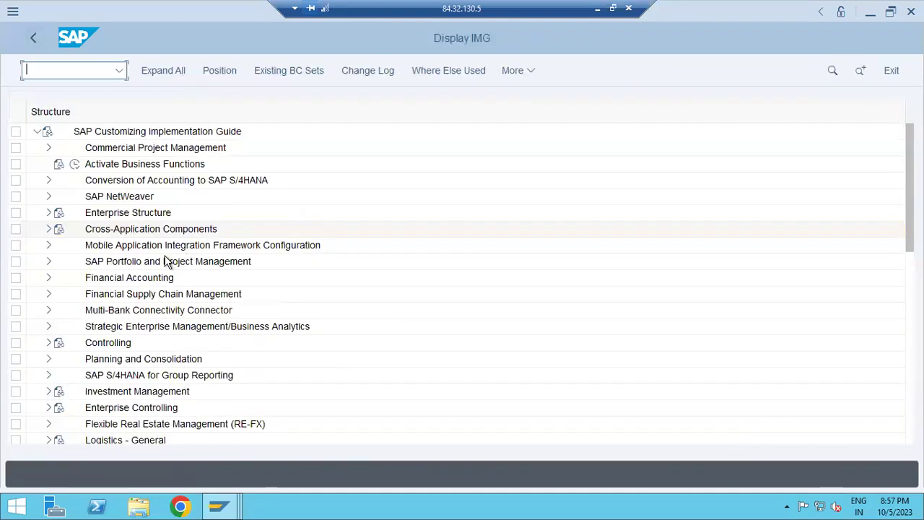
Expand Cross-Application Components down through SAP Business Partner, Business Partner and Basic Settings to the activities under Business Partner Roles
left_click(49, 231)
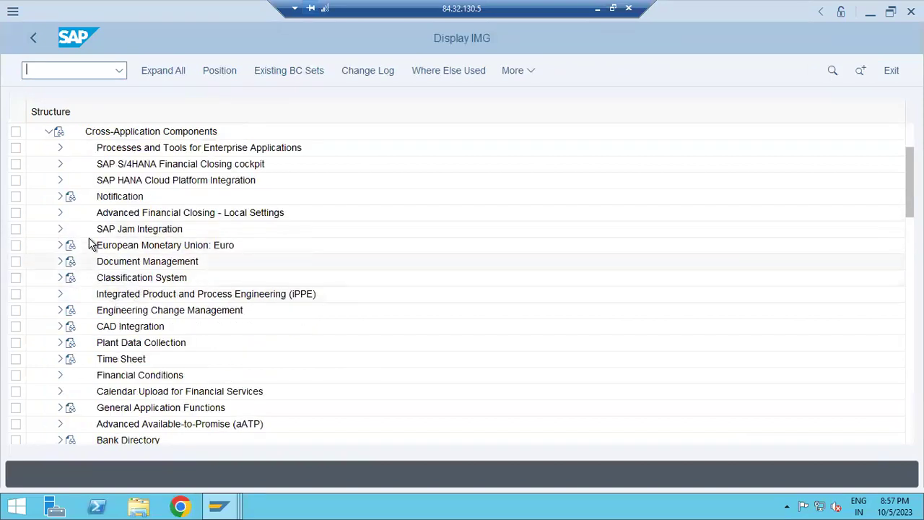
left_click(153, 346)
scroll(154, 351, "down", 2)
scroll(154, 350, "down", 2)
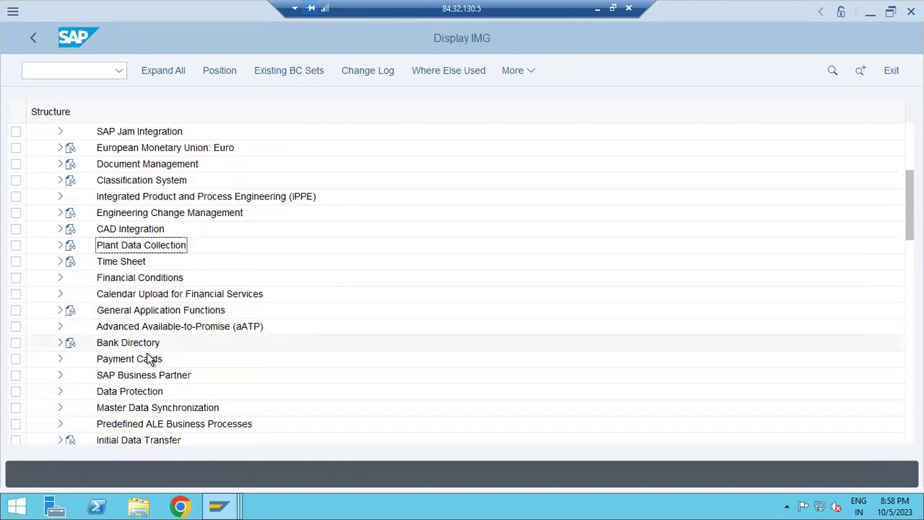
left_click(56, 361)
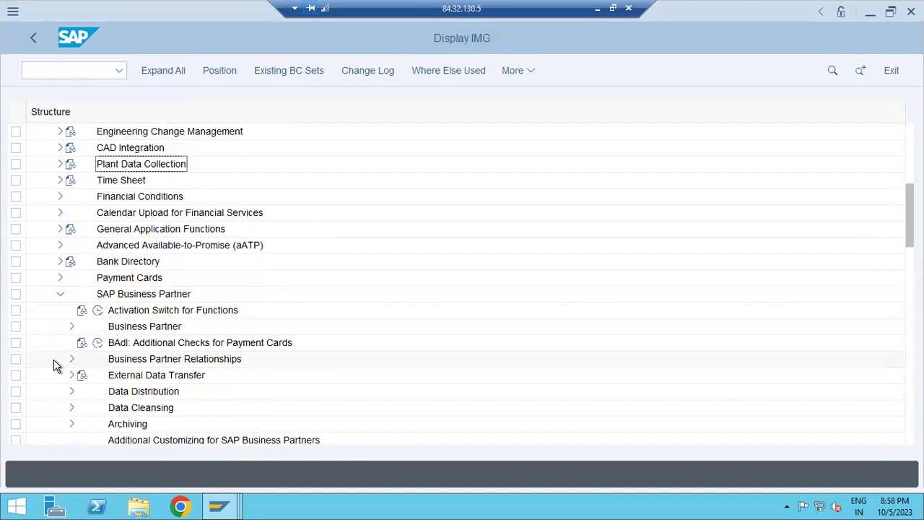
left_click(72, 326)
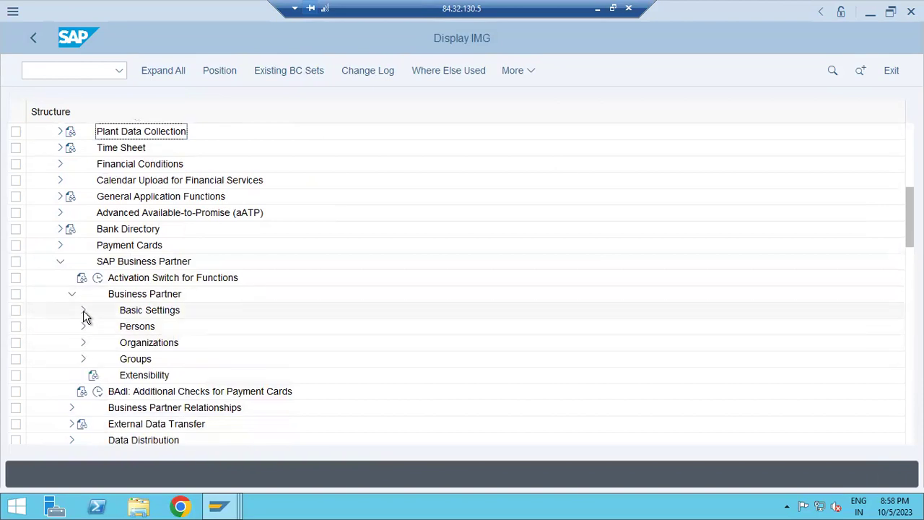
left_click(83, 311)
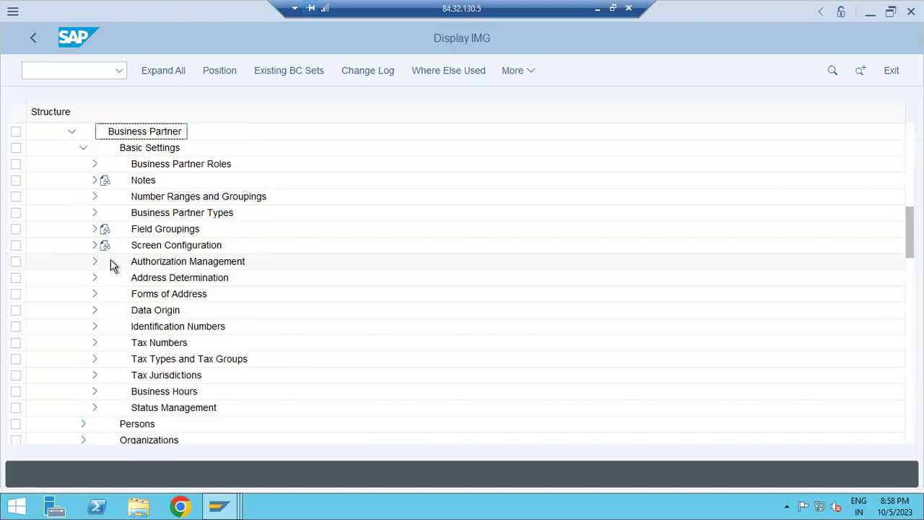
left_click(93, 167)
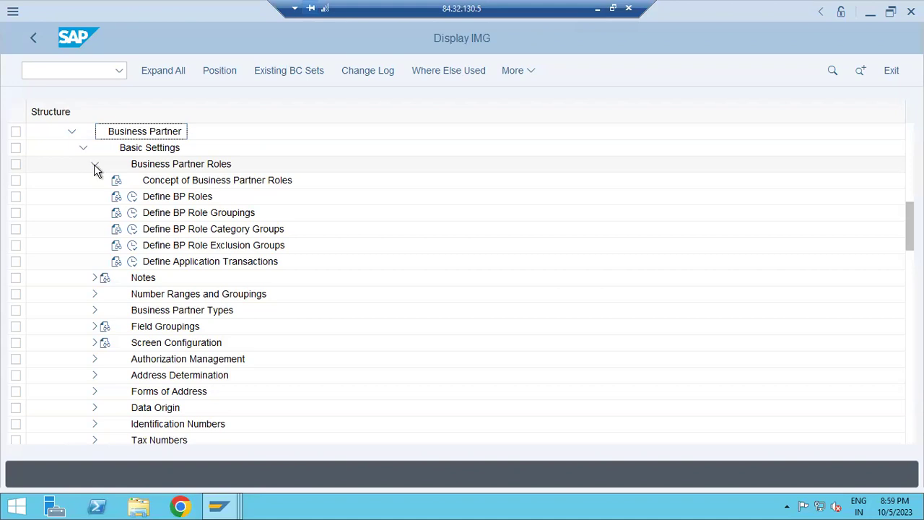
Under Number Ranges and Groupings, open Define Groupings and Assign Number Ranges, examine the BP groupings, and return to the guide
left_click(89, 296)
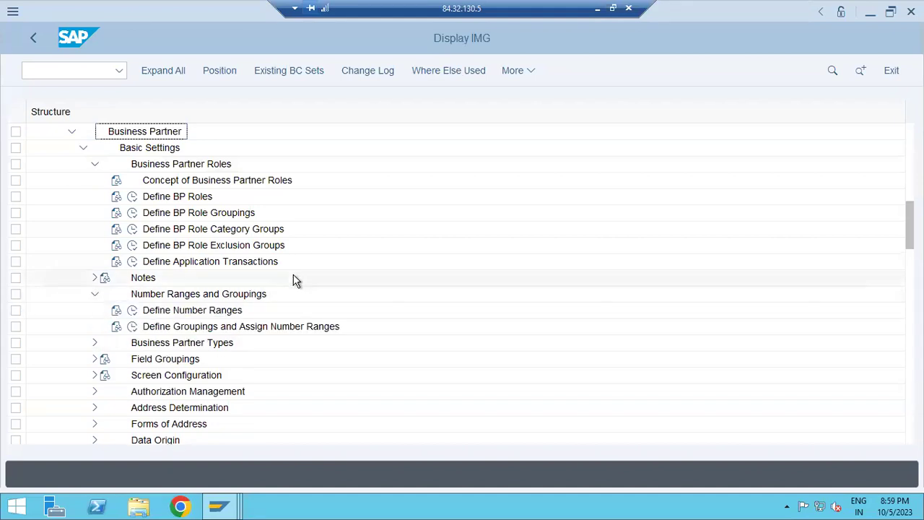
scroll(296, 280, "down", 1)
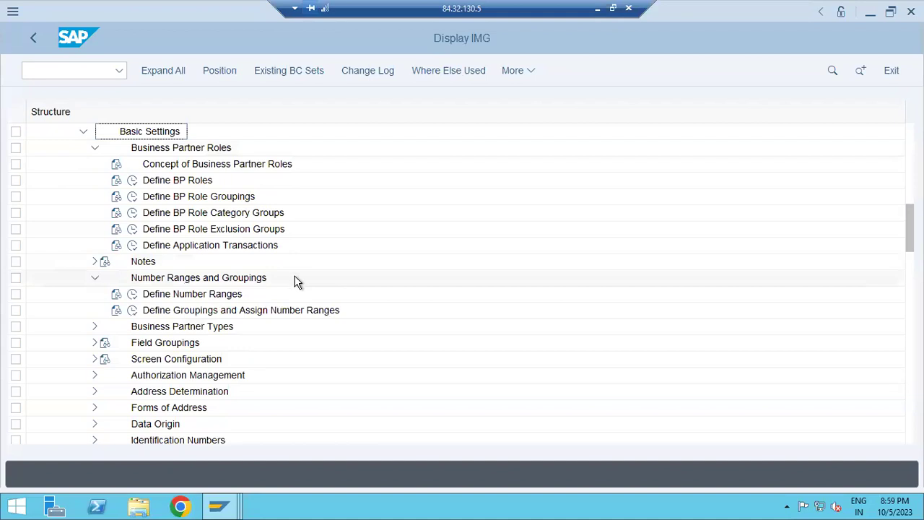
scroll(238, 323, "down", 2)
left_click(133, 279)
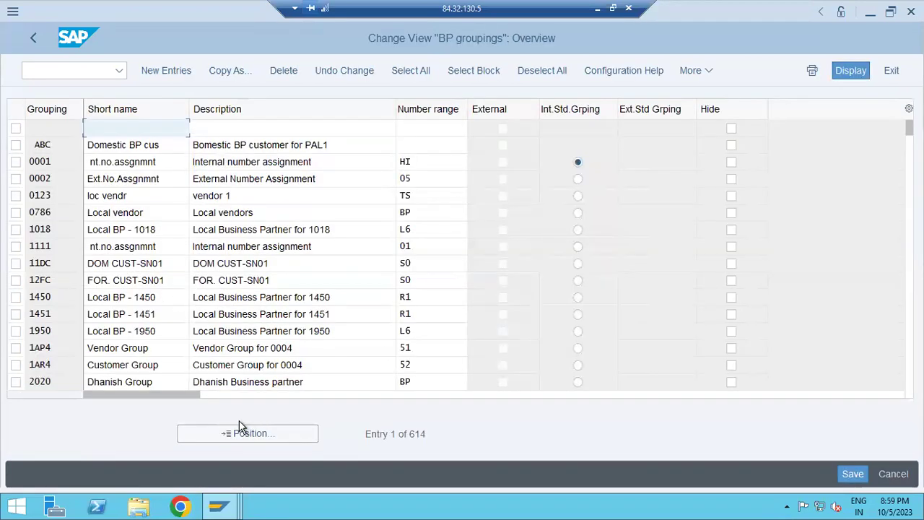
left_click_drag(189, 395, 12, 386)
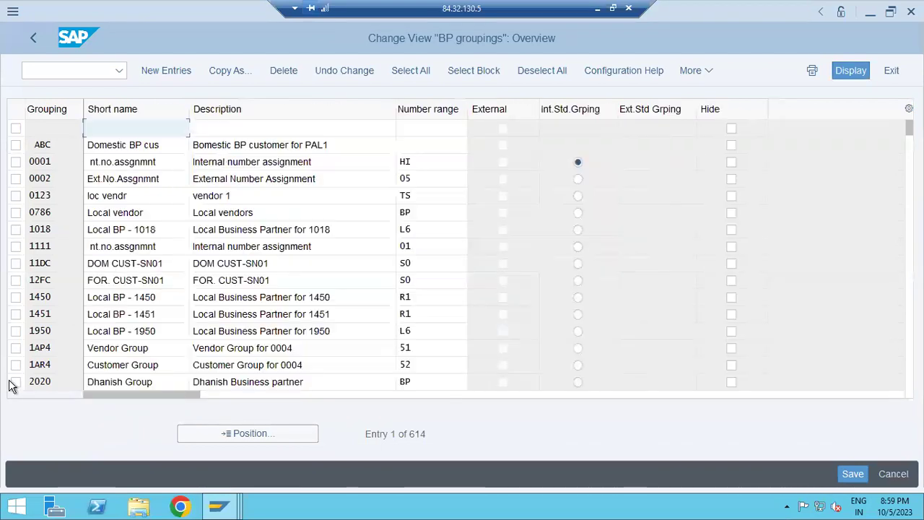
left_click(34, 34)
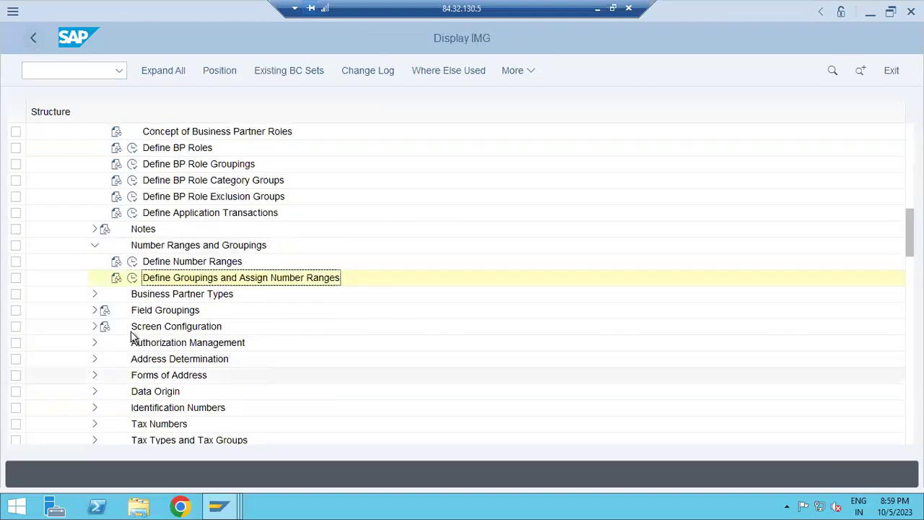
Under Business Partner Types, open Define Business Partner Types, examine the partner types, and return to the guide
left_click(95, 295)
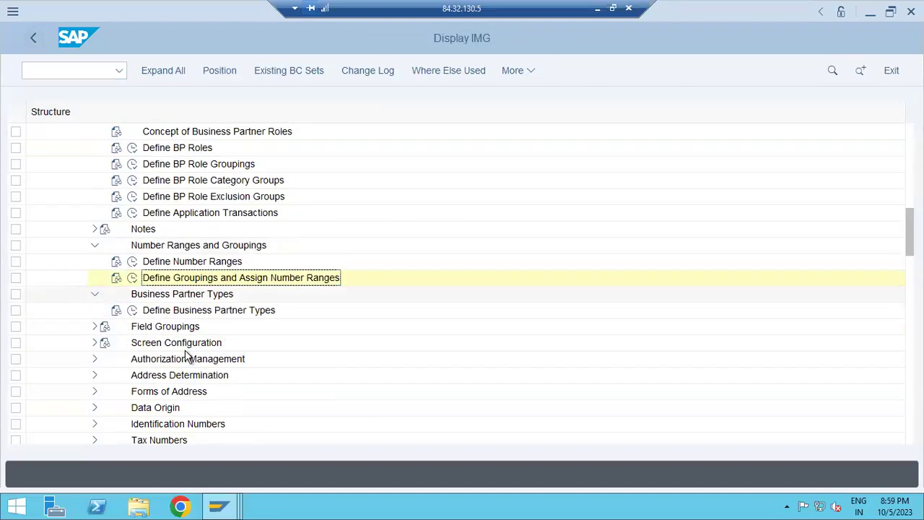
left_click(134, 311)
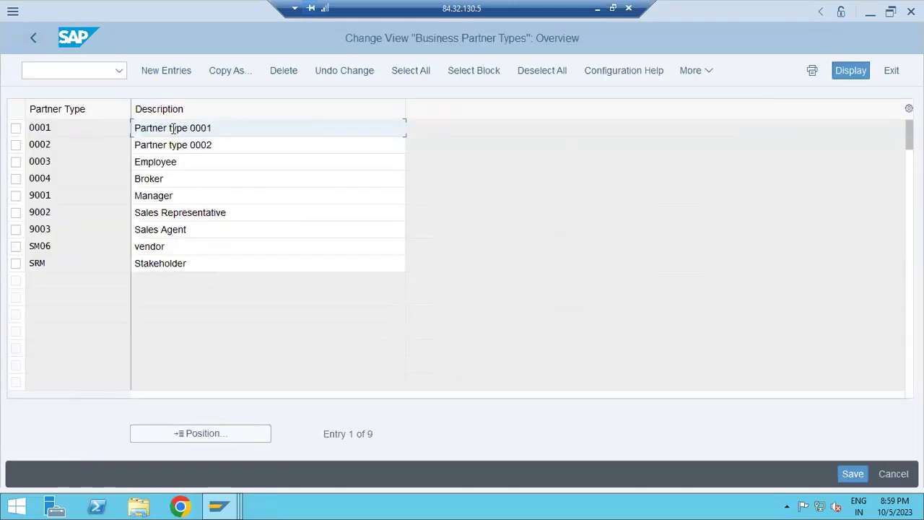
left_click(30, 40)
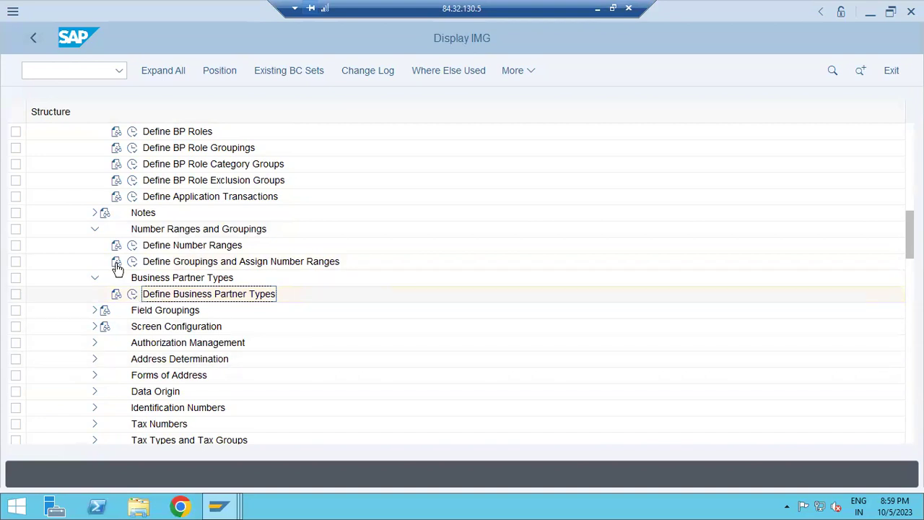
Collapse the Business Partner Roles, Basic Settings and Business Partner nodes under SAP Business Partner
scroll(137, 252, "up", 2)
scroll(137, 253, "up", 6)
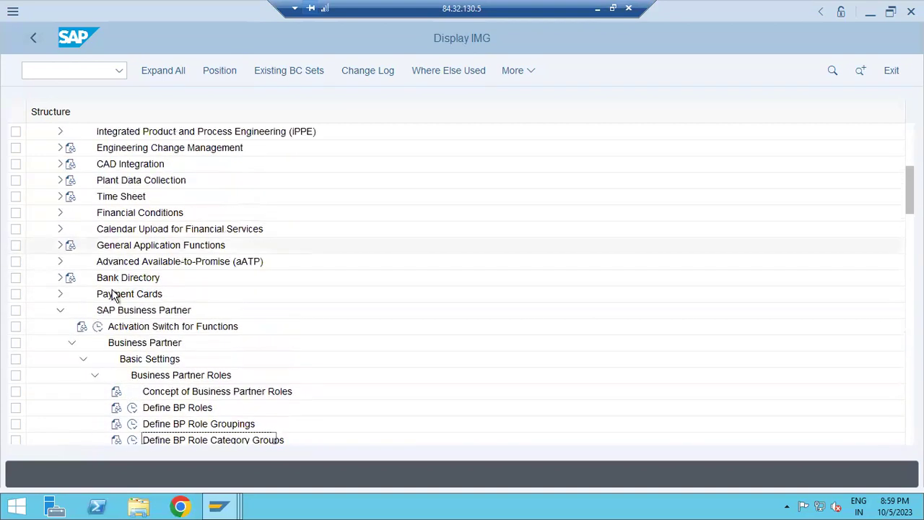
left_click(94, 376)
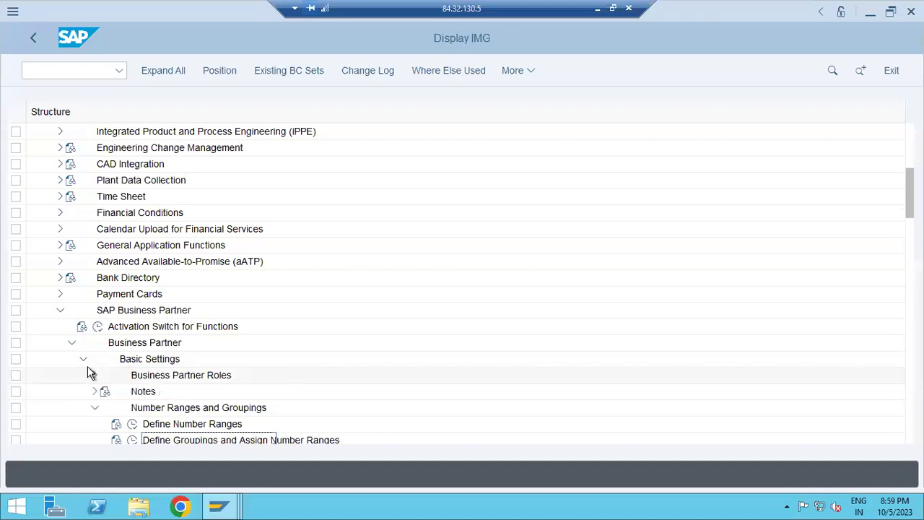
left_click(83, 360)
left_click(72, 344)
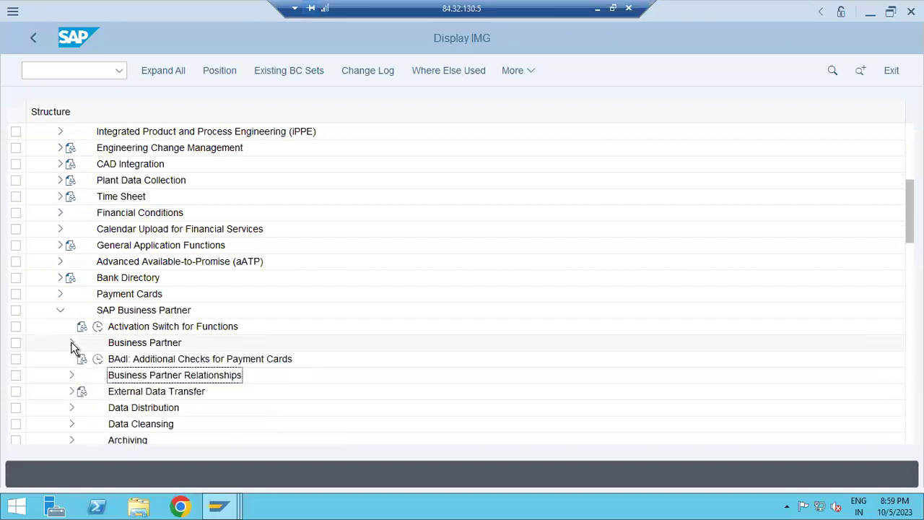
scroll(107, 347, "down", 3)
scroll(104, 345, "up", 7)
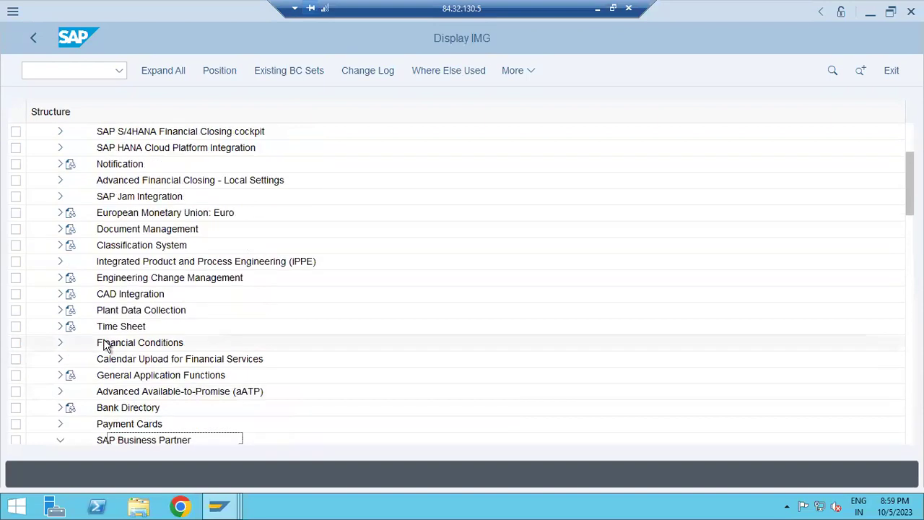
scroll(105, 345, "down", 1)
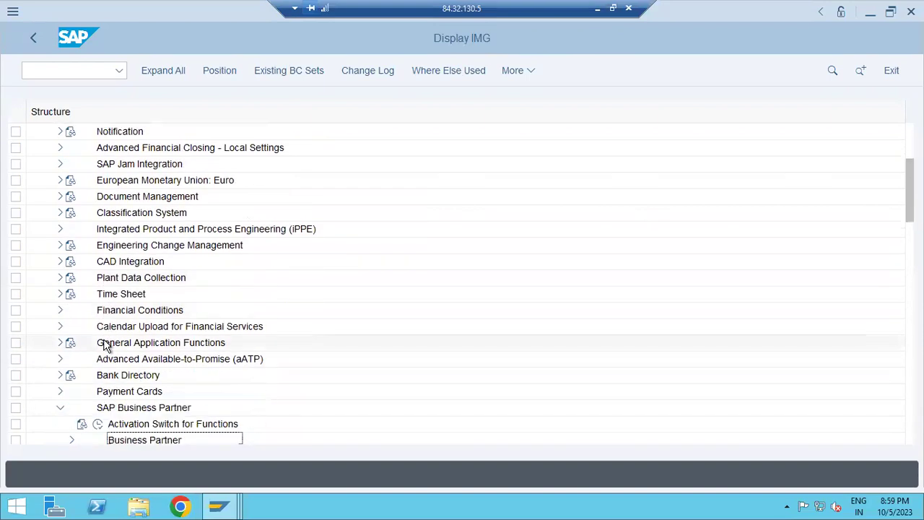
scroll(104, 342, "down", 2)
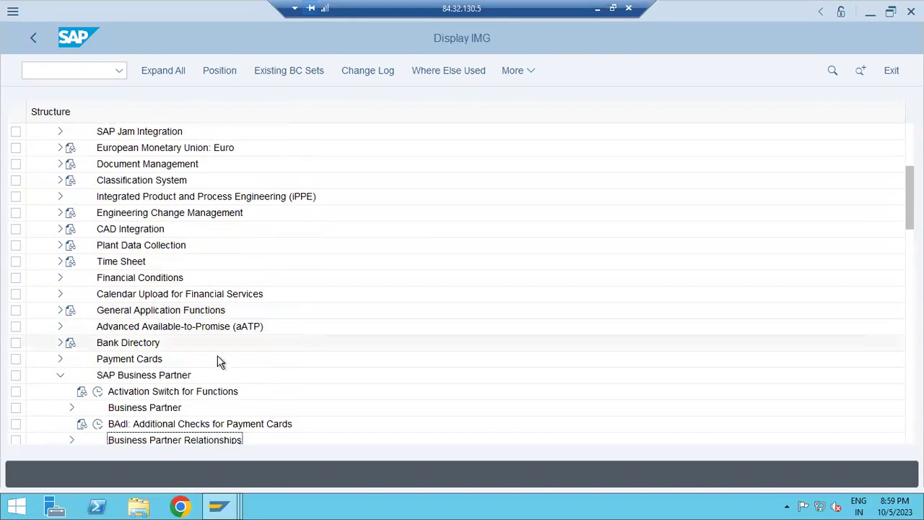
scroll(180, 313, "up", 3)
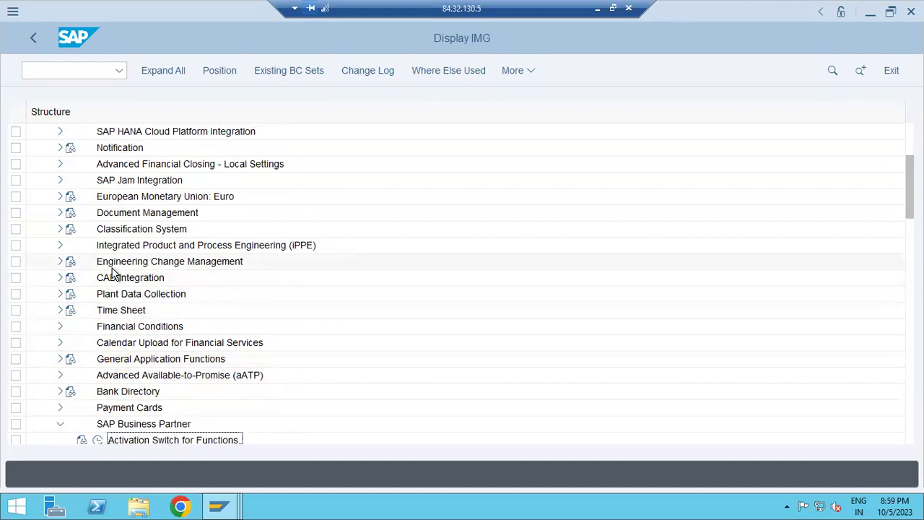
Under Cross-Application Components, expand Master Data Synchronization and its Customer/Vendor Integration node
scroll(112, 274, "up", 1)
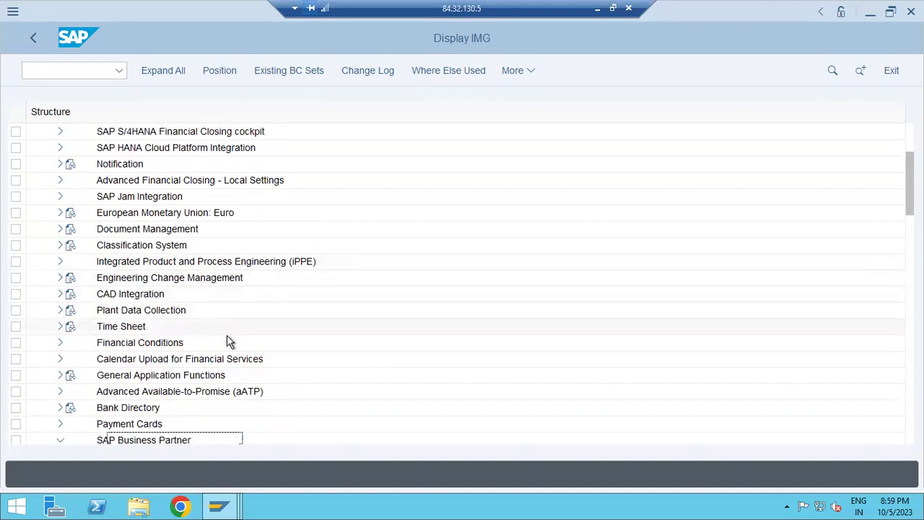
scroll(232, 357, "down", 3)
scroll(202, 339, "up", 9)
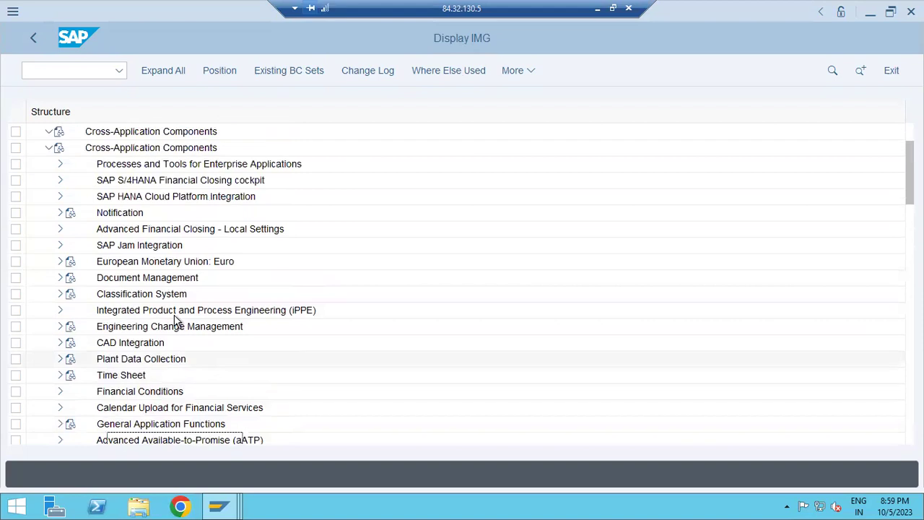
scroll(148, 361, "down", 4)
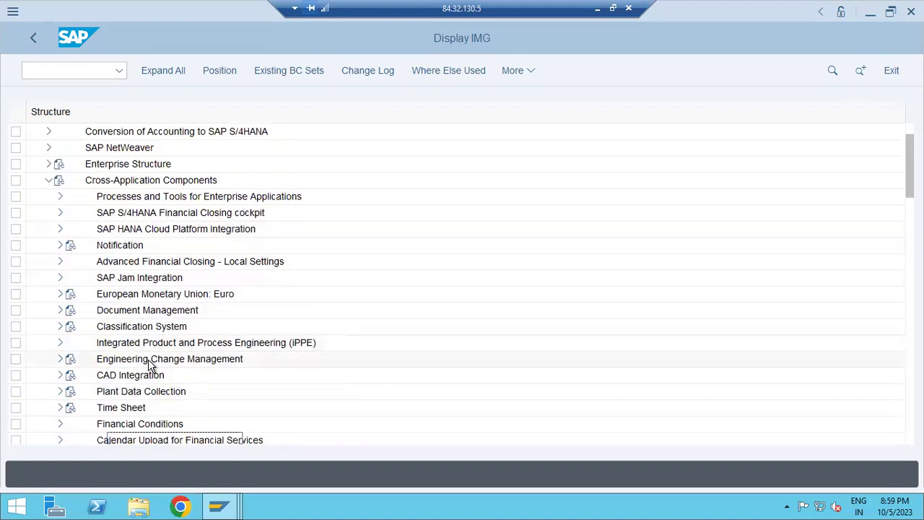
scroll(155, 381, "down", 11)
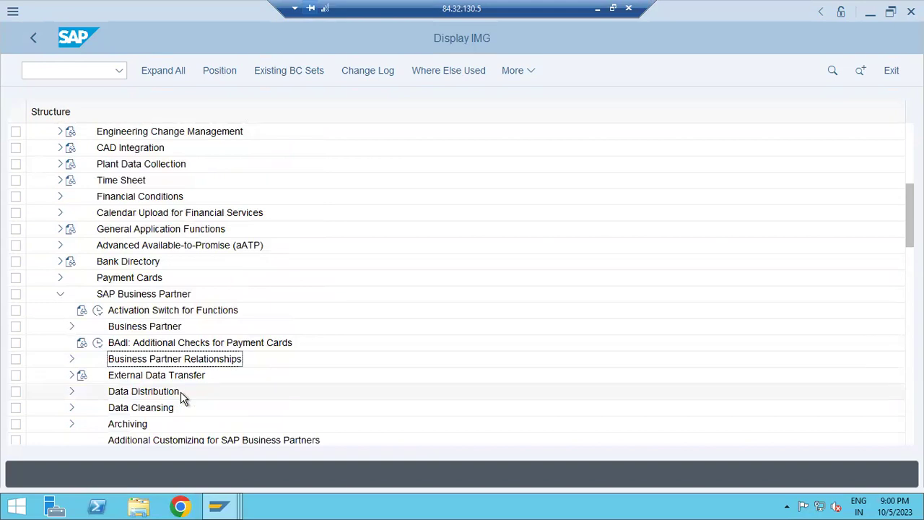
scroll(116, 354, "down", 4)
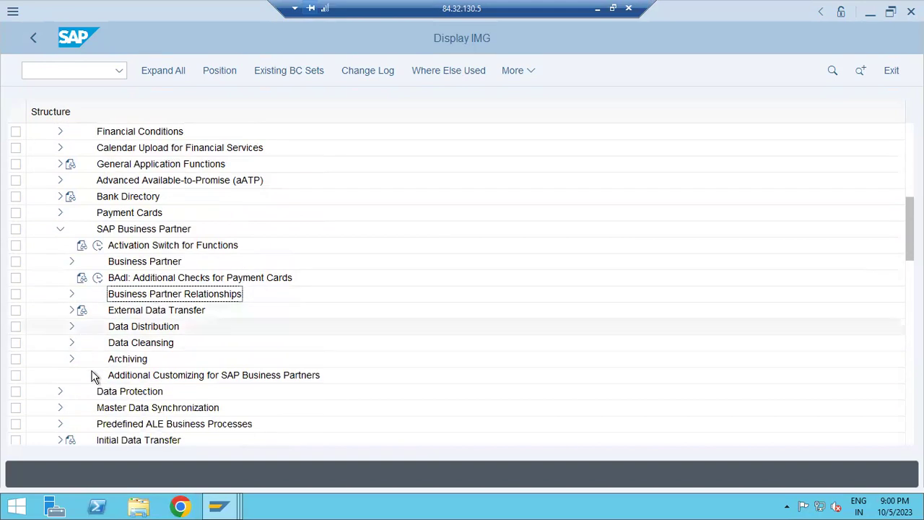
scroll(130, 392, "down", 1)
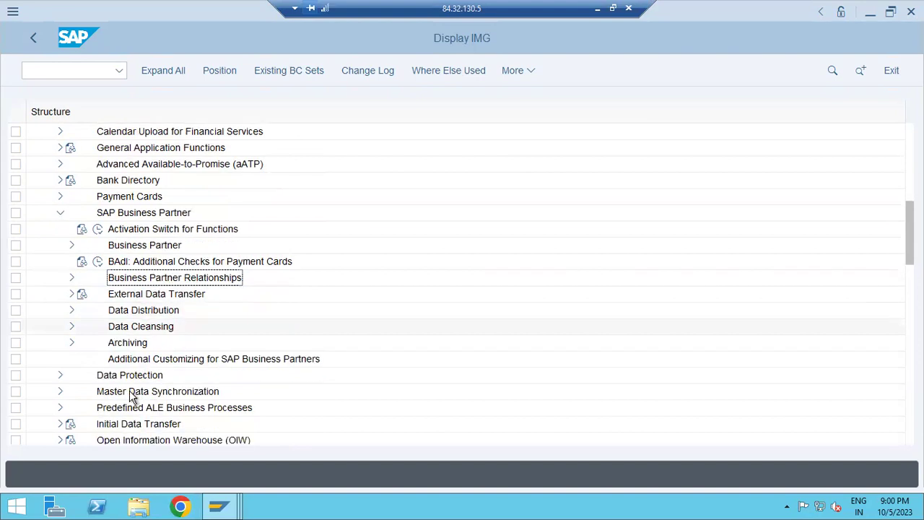
left_click(60, 392)
scroll(124, 353, "down", 4)
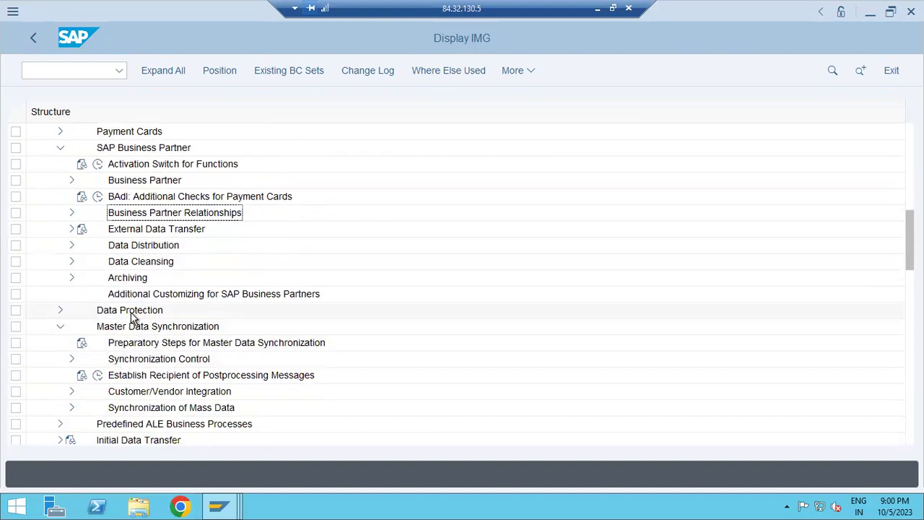
scroll(115, 361, "down", 3)
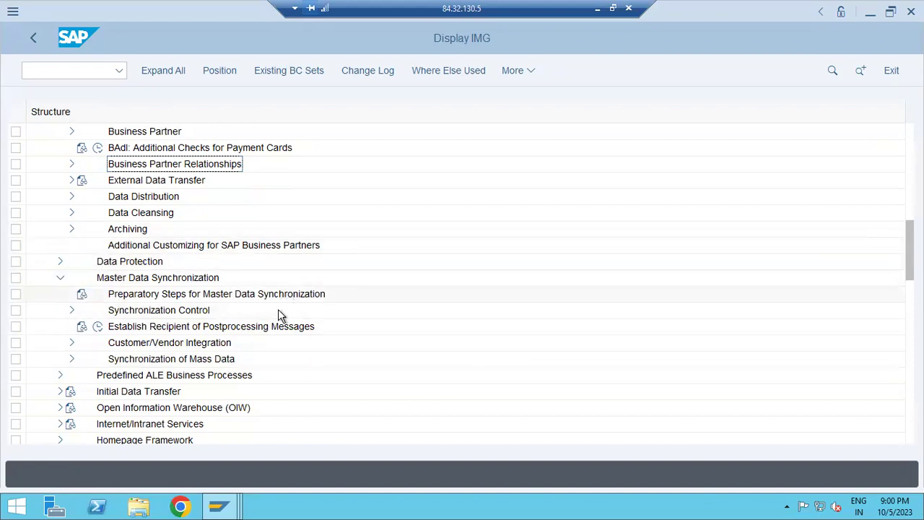
left_click(72, 343)
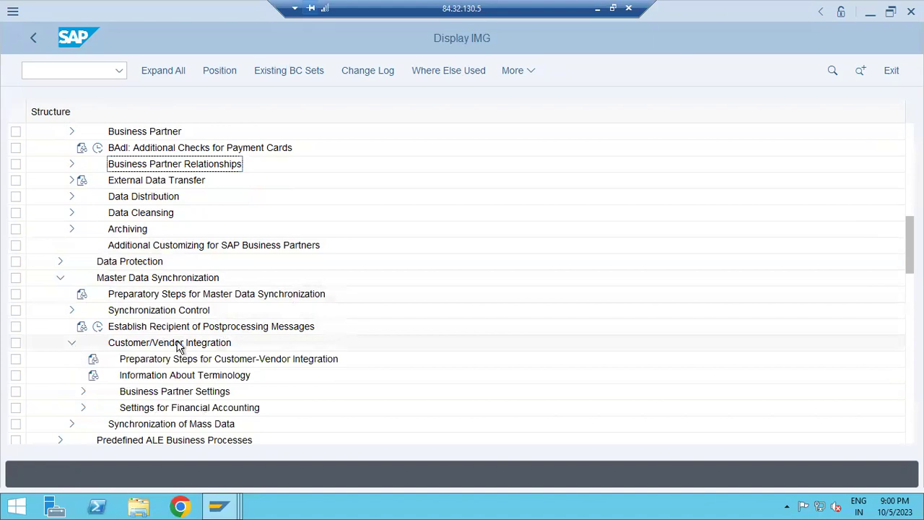
Expand Business Partner Settings and its Settings for Vendor Integration node
scroll(179, 347, "down", 3)
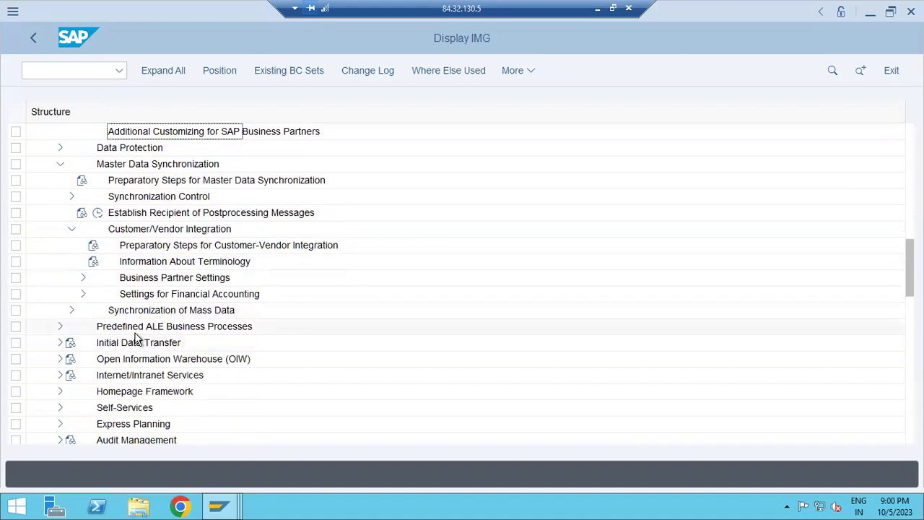
left_click(83, 279)
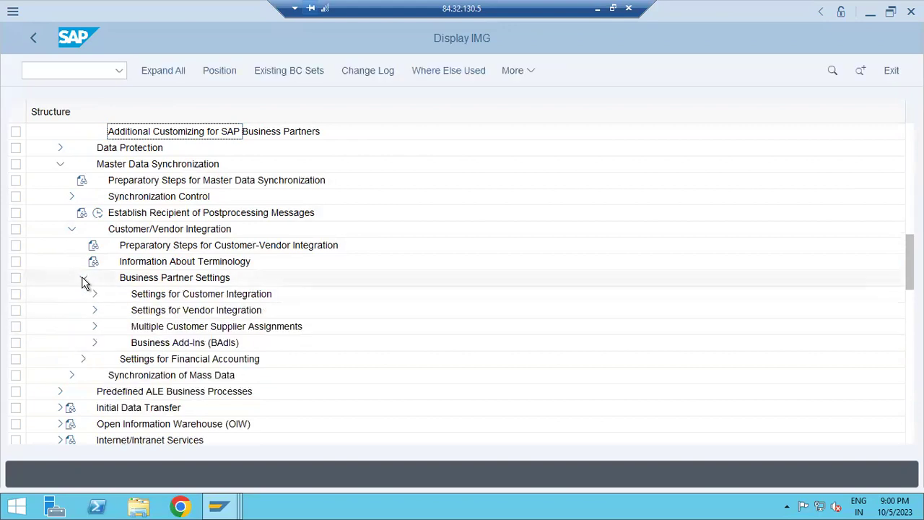
scroll(181, 297, "down", 1)
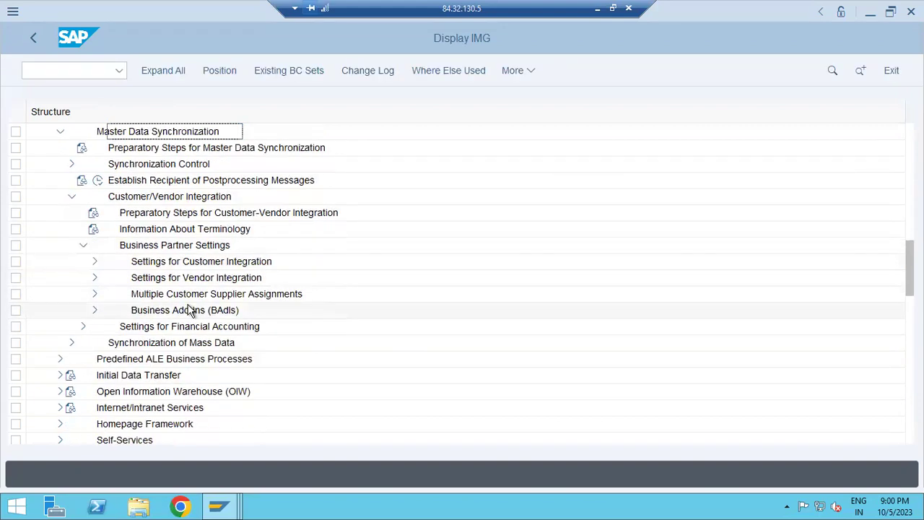
scroll(191, 311, "down", 2)
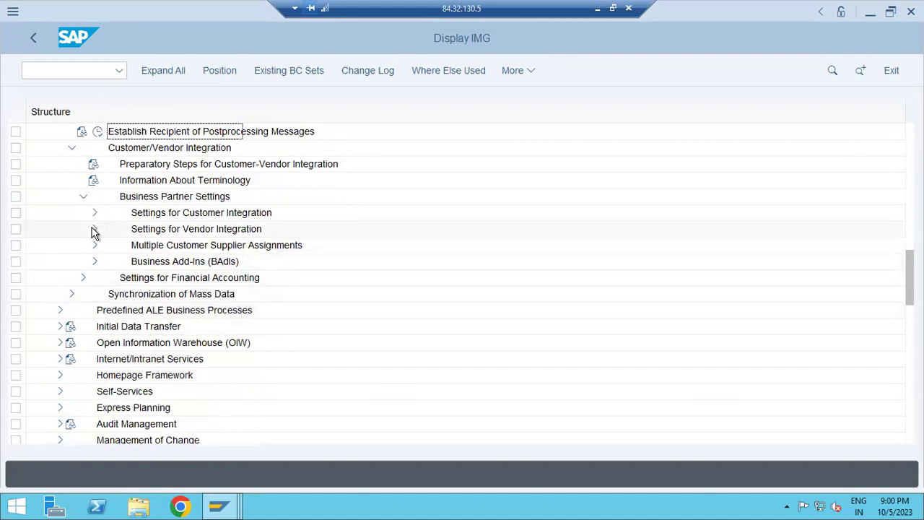
left_click(93, 230)
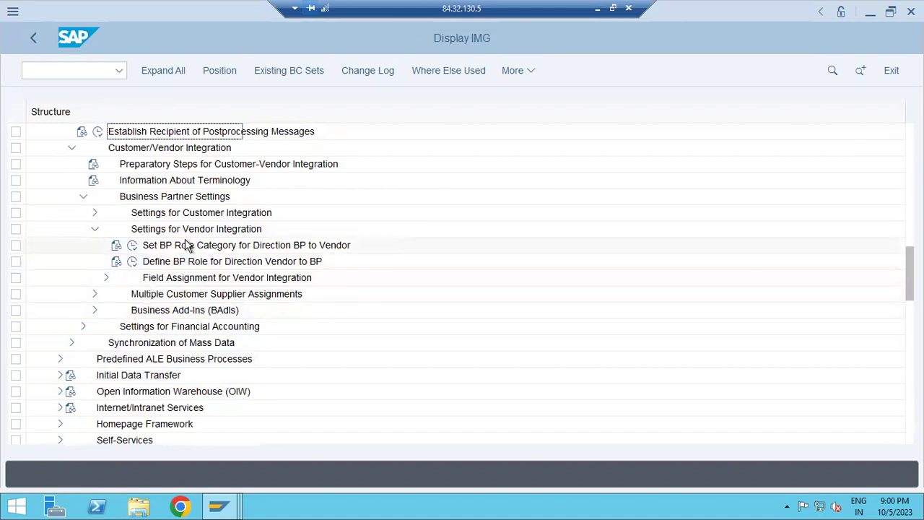
Open Set BP Role Category for Direction BP to Vendor, examine the supplier role categories FLVN00 and FLVN01, and return to the guide
left_click(138, 248)
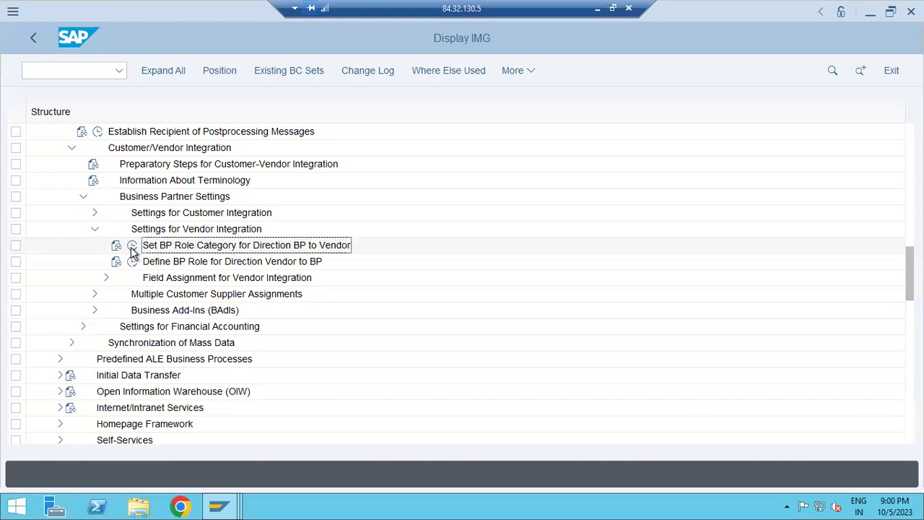
left_click(132, 246)
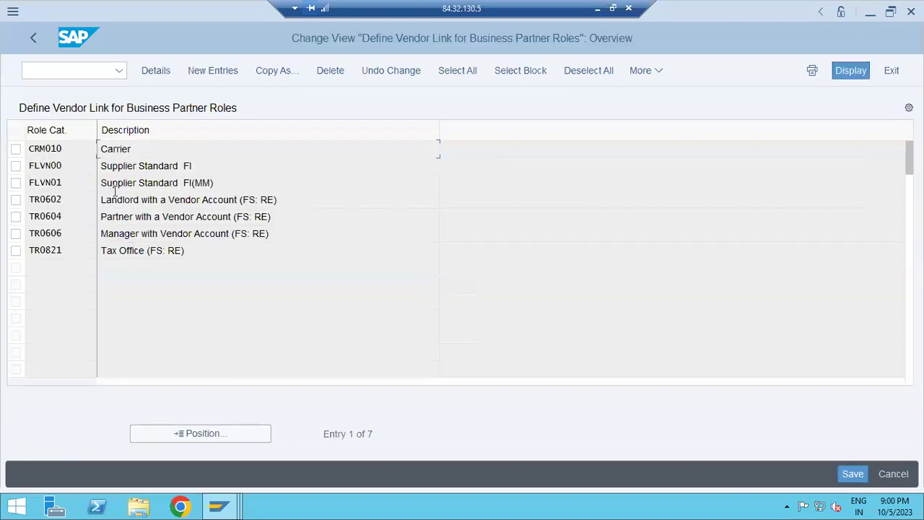
left_click(45, 166)
left_click(40, 166)
left_click(53, 182)
key("Tab")
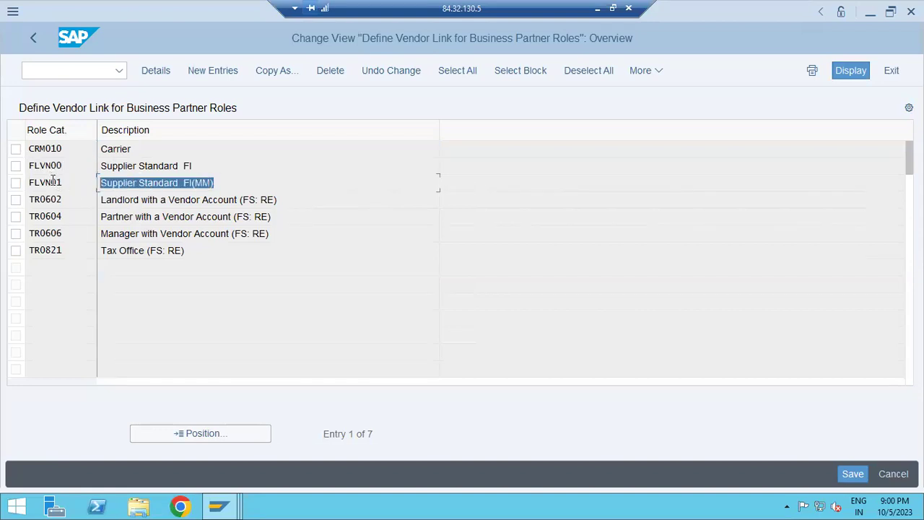
left_click(33, 40)
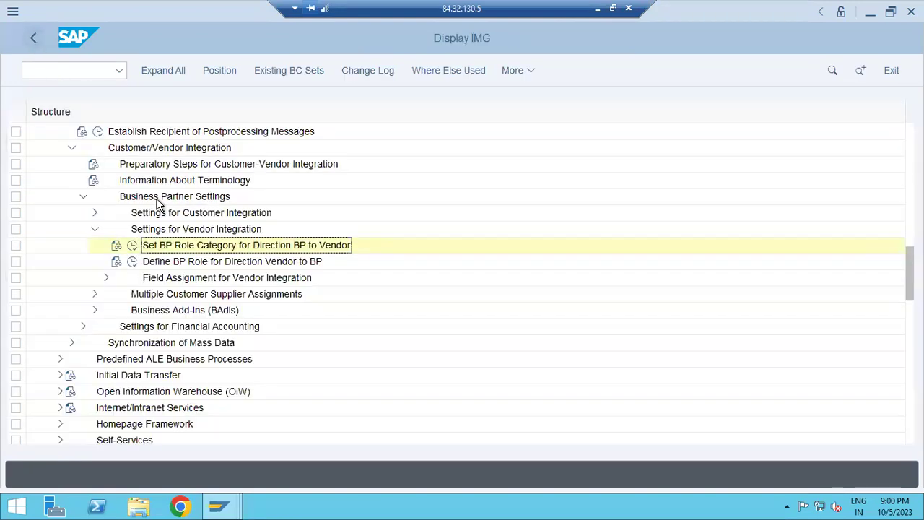
Recheck the supplier role categories for Direction BP to Vendor, and open Define BP Role for Direction Vendor to BP to examine its group assignments
left_click(132, 246)
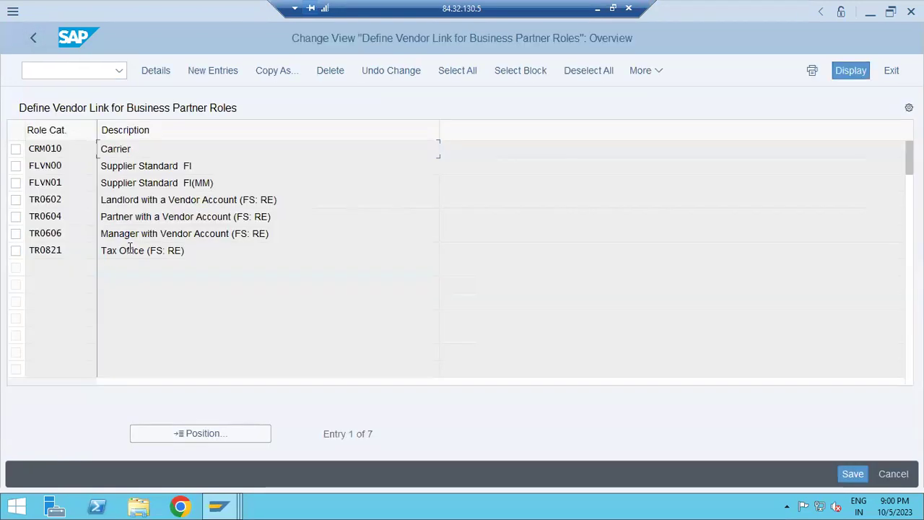
left_click(69, 166)
left_click(72, 179)
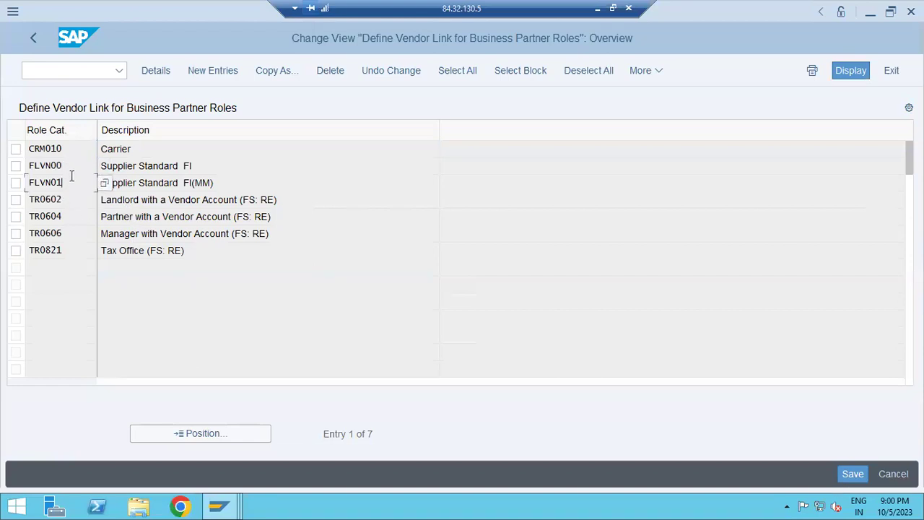
left_click(29, 36)
left_click(133, 262)
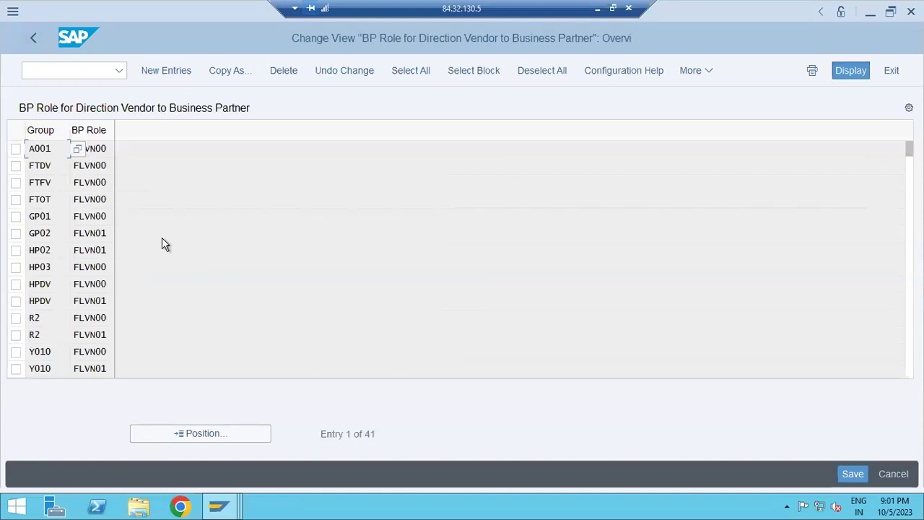
left_click(48, 182)
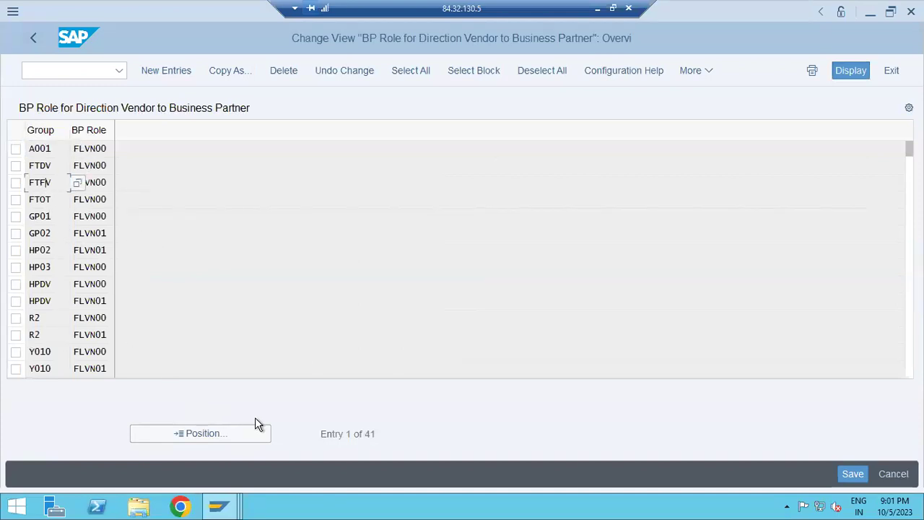
Switch to Microsoft Word 2010, dismiss the user name dialog, and choose Don't make changes in the Office welcome settings
key("super")
type("wordPad")
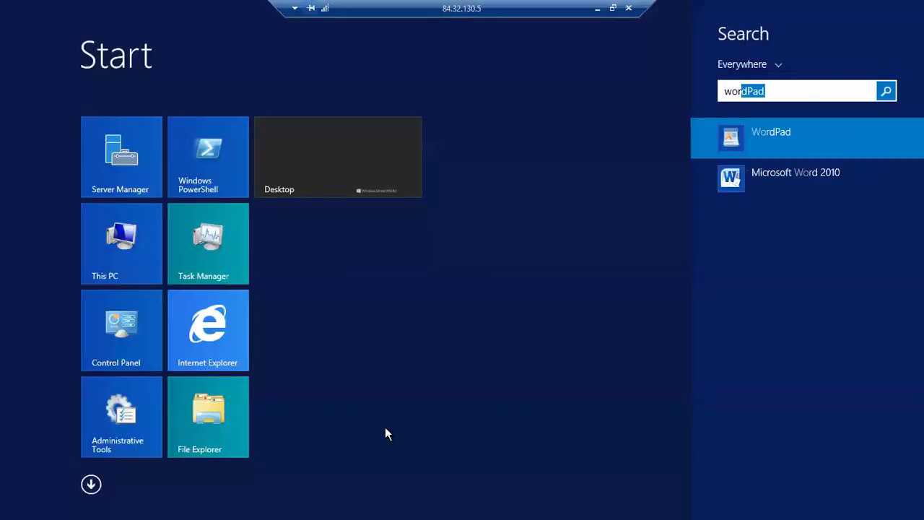
left_click(788, 176)
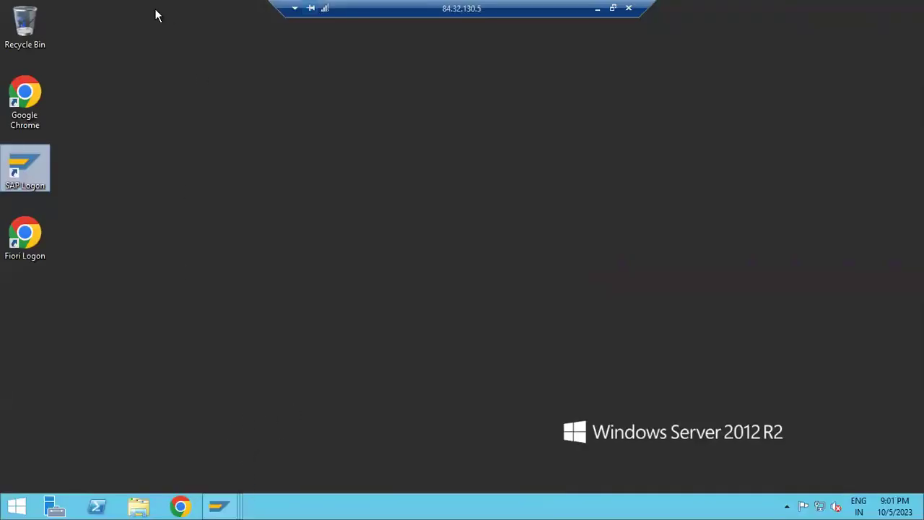
left_click(18, 507)
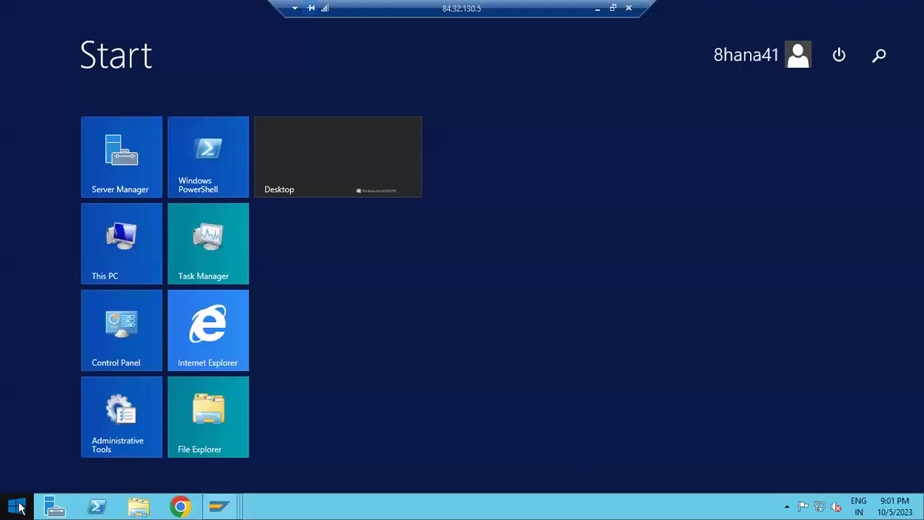
key("Escape")
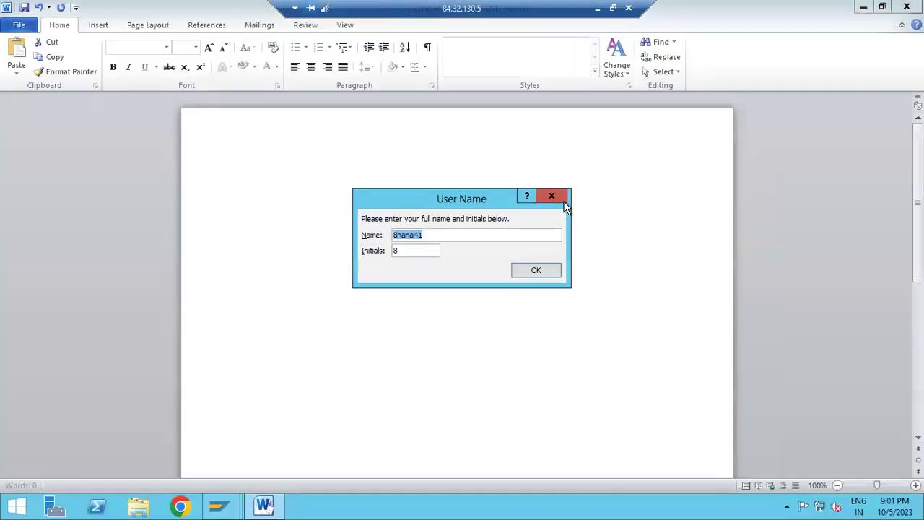
left_click(566, 201)
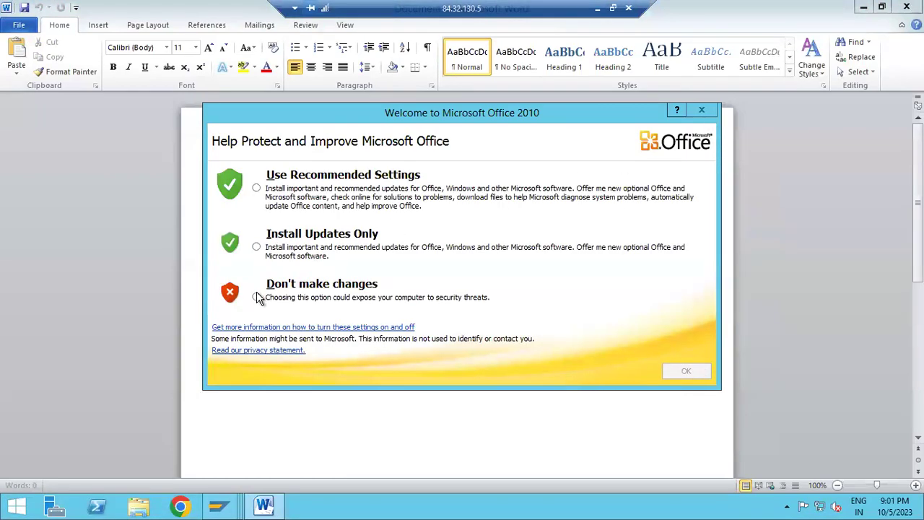
left_click(259, 298)
left_click(691, 372)
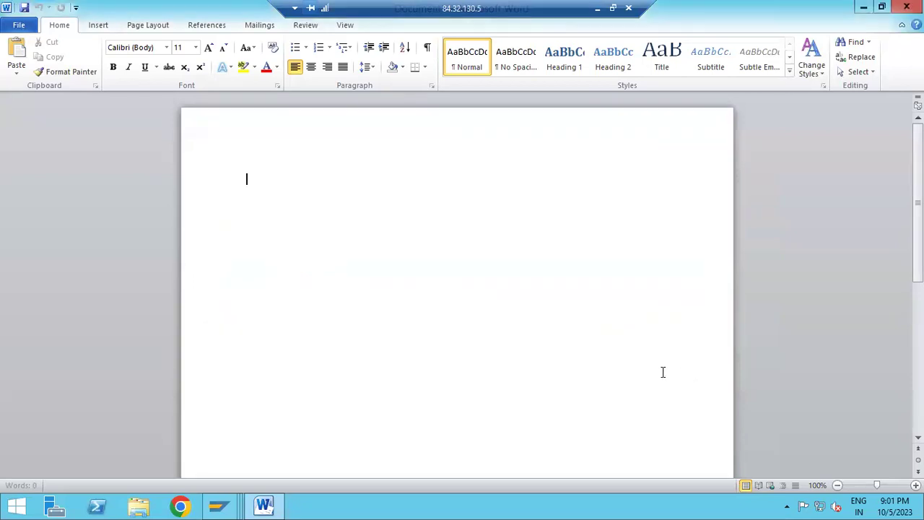
Write "BP GROUPING" and "BP ROLE" on separate lines and, after several blank lines, "BP ----------- Vendor Account group"
type("BP GROUPING")
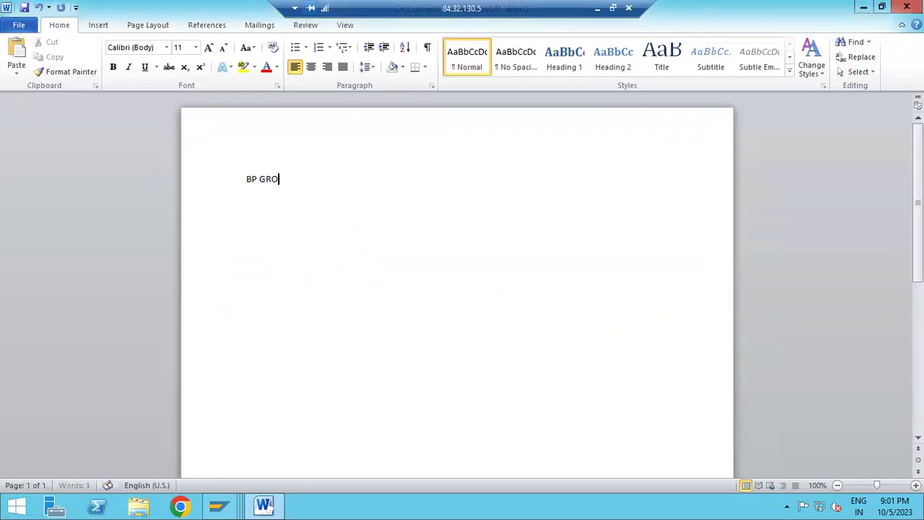
key("Return")
type("BP ROLE")
key("Return")
key("Return")
key("Return")
key("Return")
key("Return")
type("BP ----------- V")
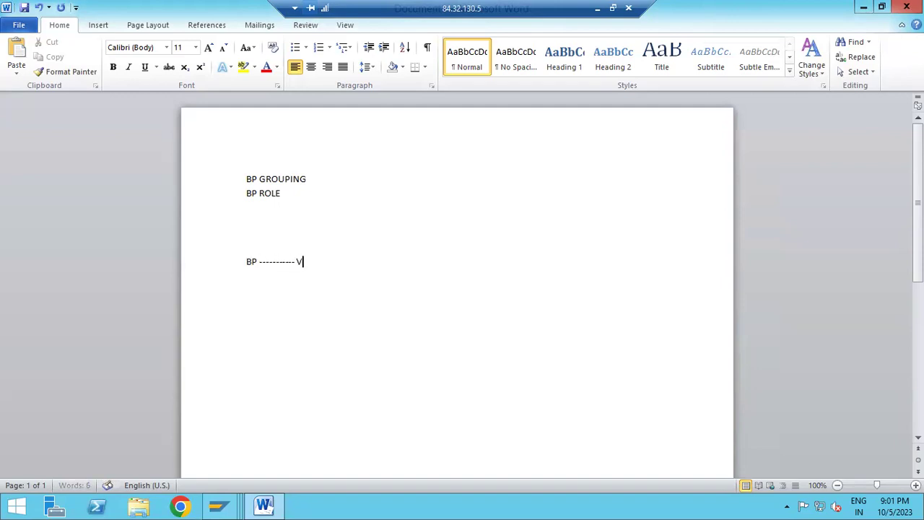
type("endor Account group")
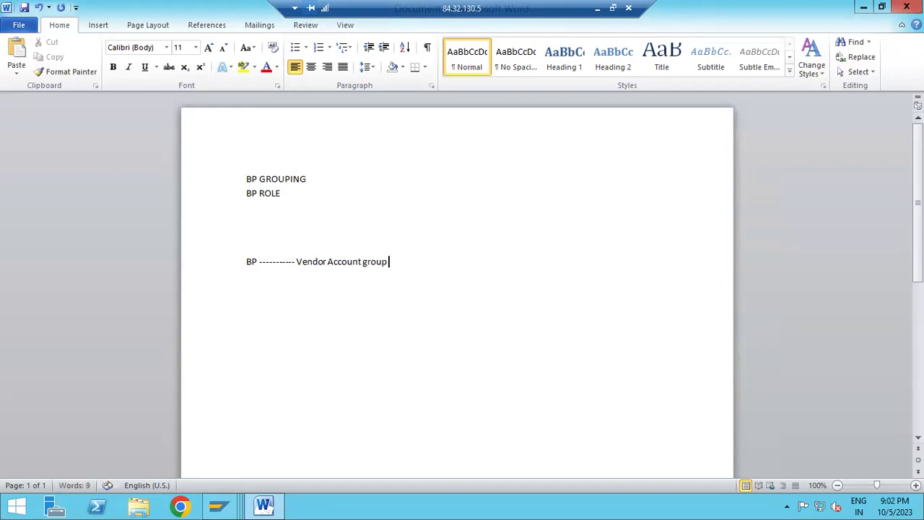
Make the BP GROUPING and BP ROLE lines bold
left_click_drag(283, 195, 247, 172)
key("ctrl+b")
left_click(302, 211)
Insert a new line reading "BP ---------" above the BP GROUPING line
triple_click(250, 174)
left_click(251, 179)
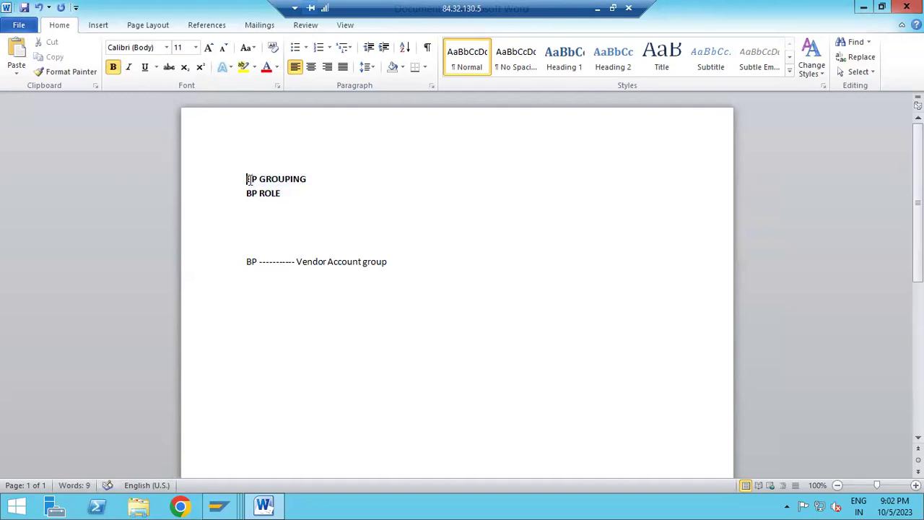
key("Return")
key("Up")
type("BP -")
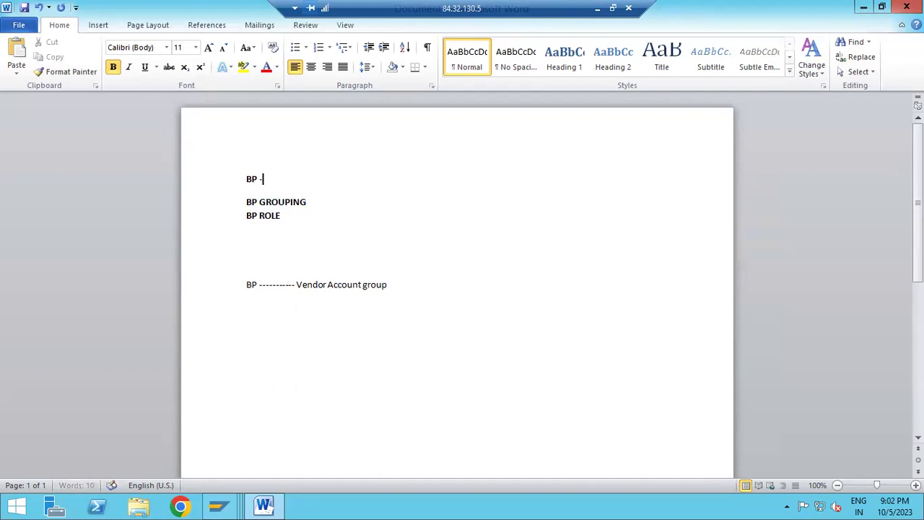
type("--------")
Add "role" after BP in the Vendor Account group line, and append a dashed arrow to the end of that line
left_click(258, 286)
type("role")
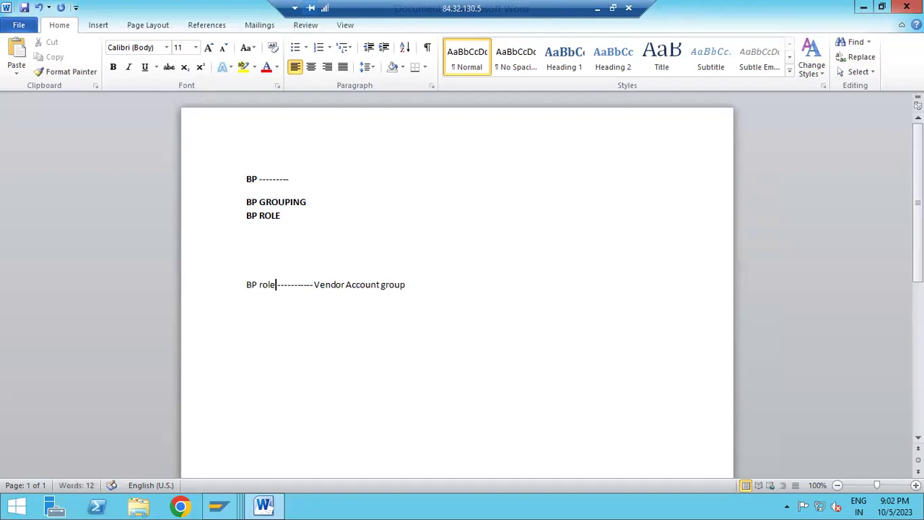
left_click(422, 294)
type("--")
type("------>")
Add a line reading "FLVN00" followed by a dashed arrow below the BP role line
type("FLN")
key("BackSpace")
type("VN00 ---")
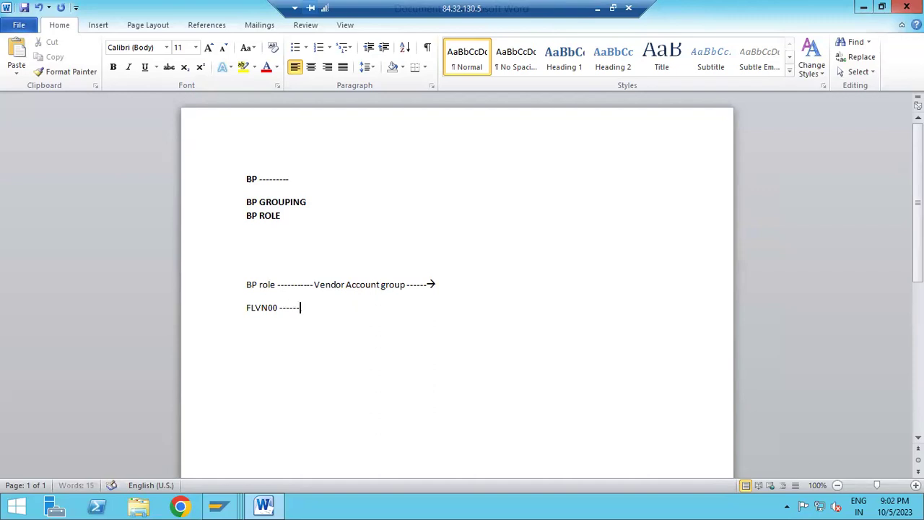
type(">")
key("alt+Tab")
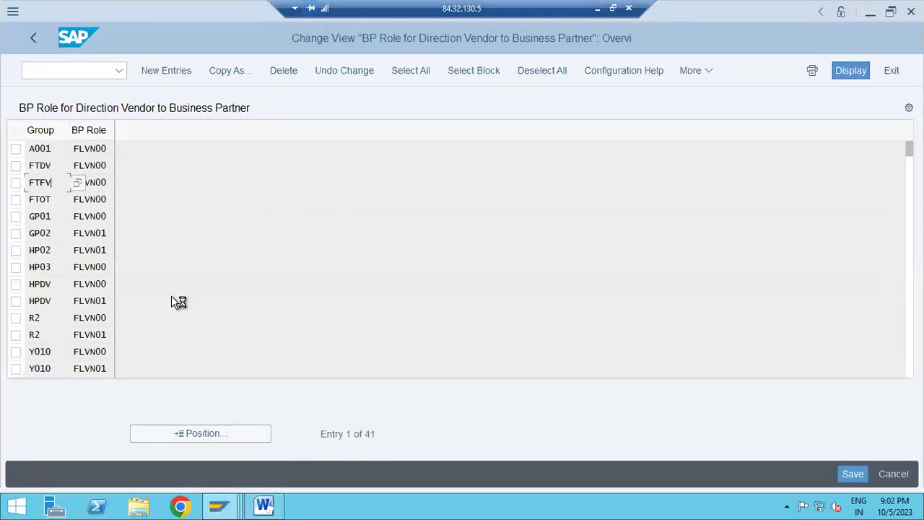
key("alt+Tab")
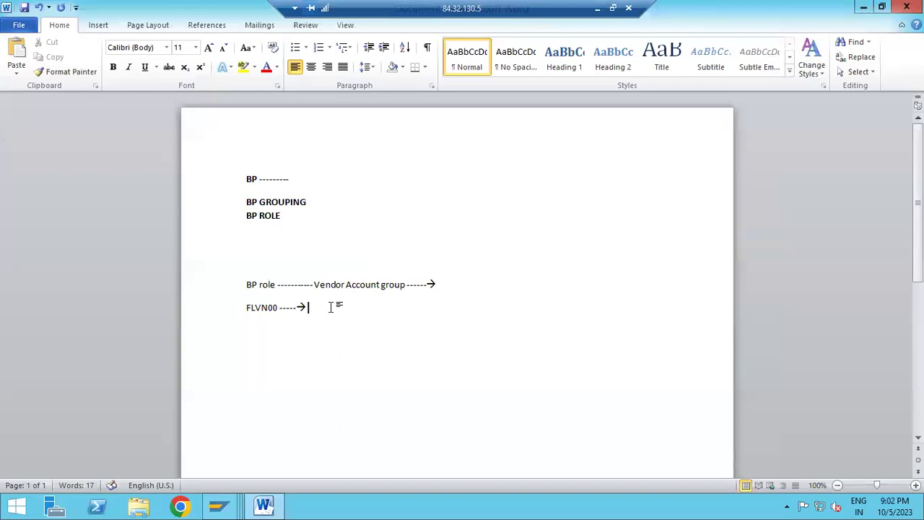
Write "0001 ( Domestic vendor account group)" after the FLVN00 arrow and select the 0001 code
type("ZVEN")
key("BackSpace")
key("BackSpace")
key("BackSpace")
key("BackSpace")
type("000")
type("( Domestic vendor")
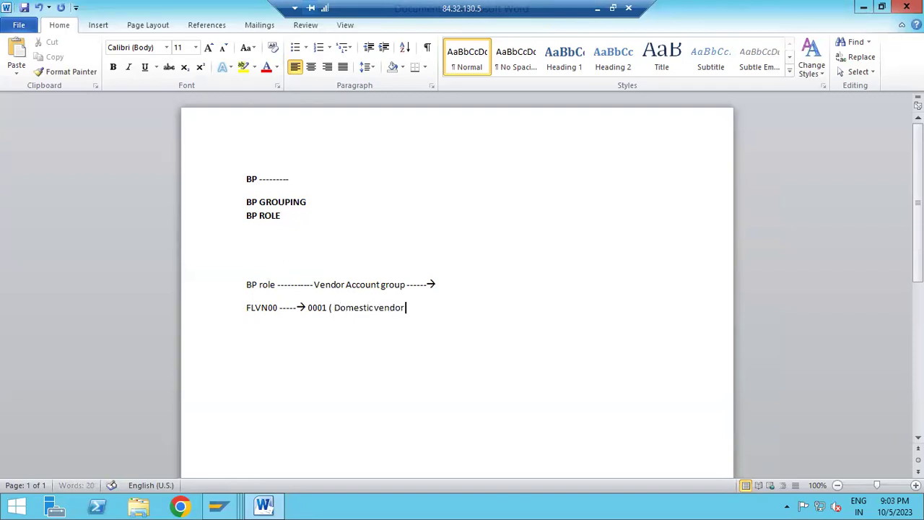
key("BackSpace")
key("BackSpace")
key("BackSpace")
key("BackSpace")
key("BackSpace")
key("BackSpace")
key("BackSpace")
type("vendor account group)")
mouse_move(307, 309)
left_mouse_down()
mouse_move(329, 309)
mouse_move(324, 316)
left_mouse_up()
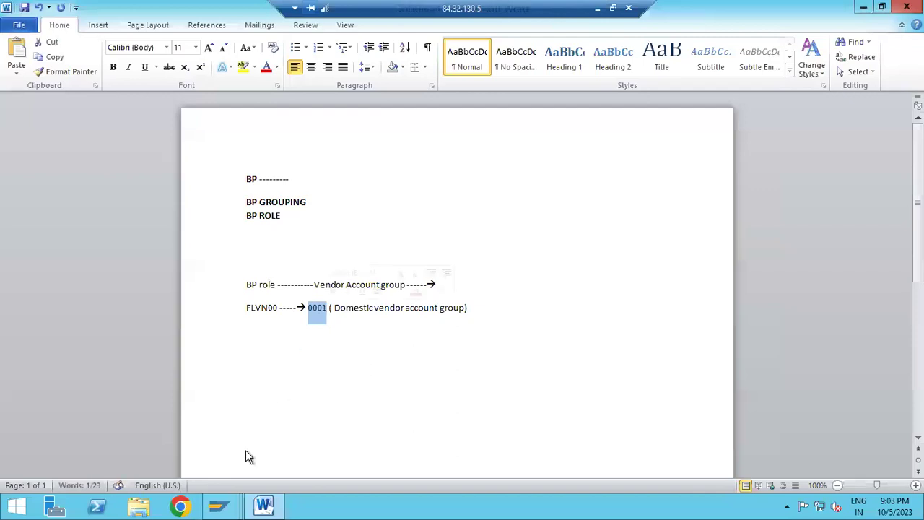
Switch to the SAP Create Organization session and open the Supplier Account Groups overview from there
left_click(218, 506)
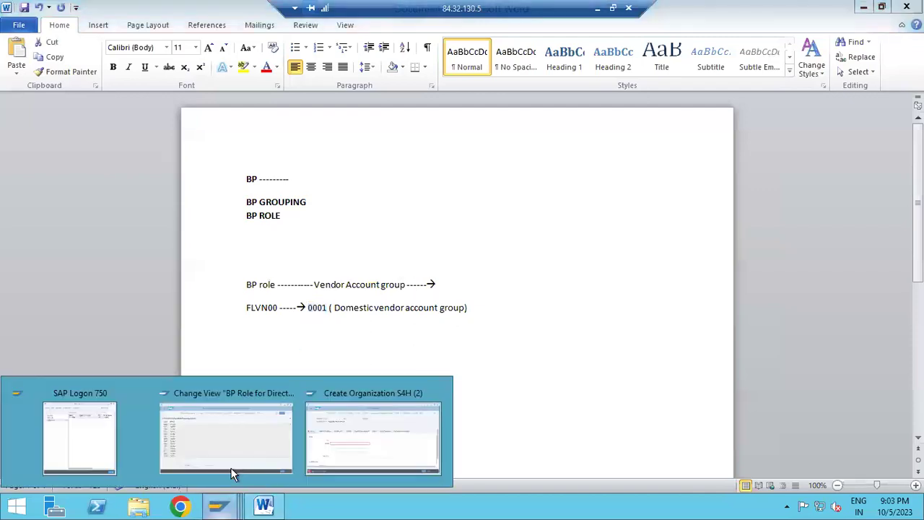
left_click(345, 440)
left_click(66, 71)
type("/nobd3")
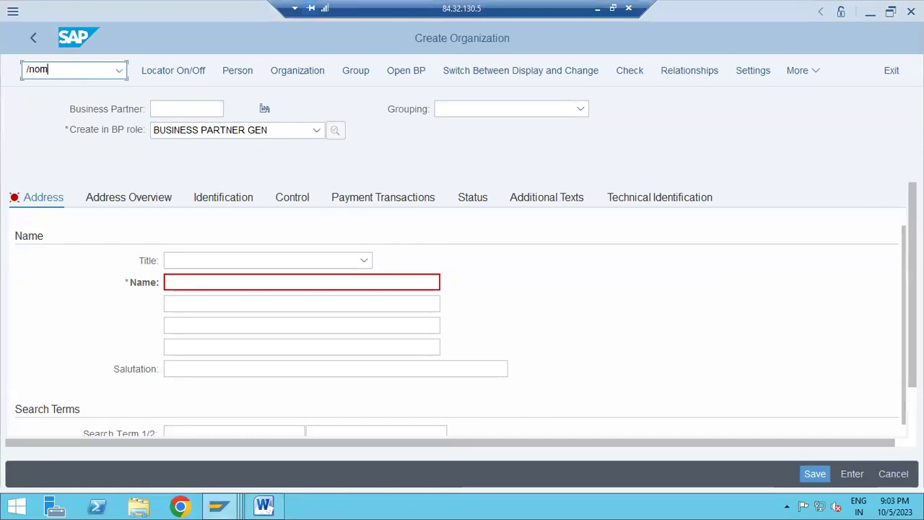
key("Return")
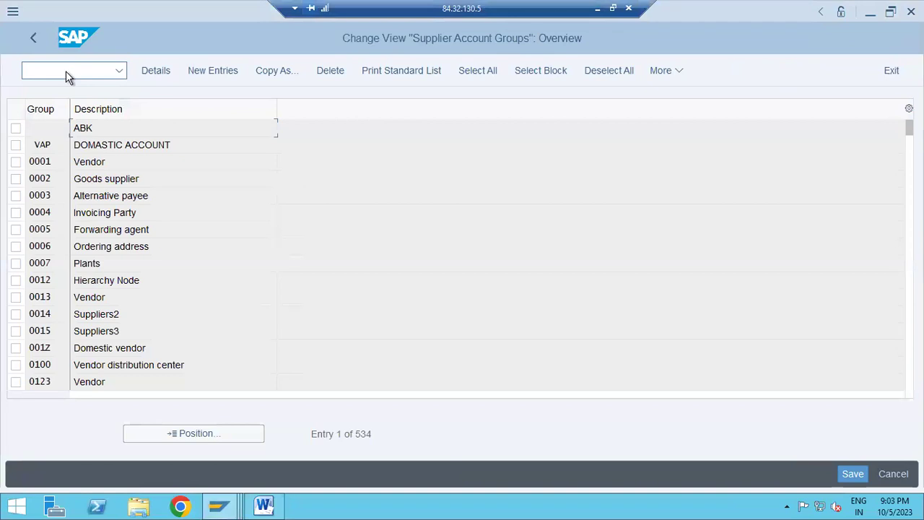
Open the details of supplier account group 0001 and review its general data, field status and partner determination settings
left_click(92, 178)
left_click(112, 212)
left_click(113, 162)
double_click(94, 160)
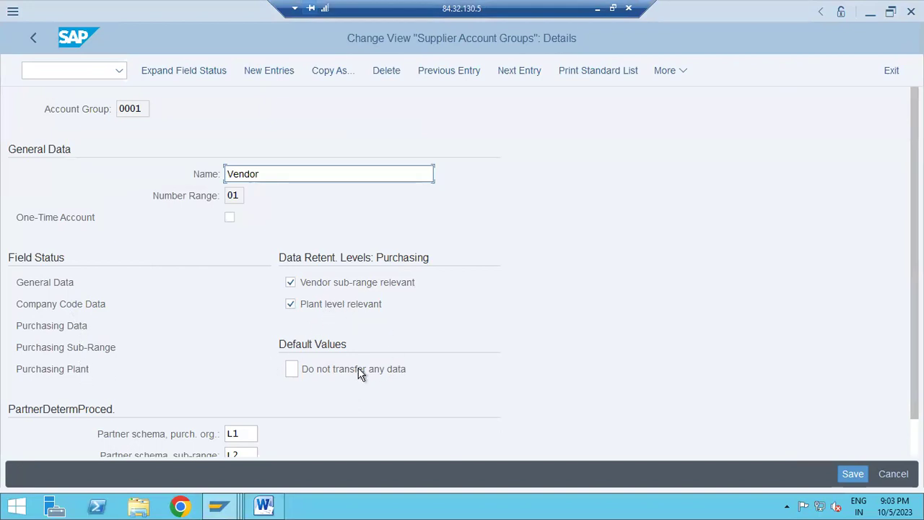
scroll(252, 436, "down", 1)
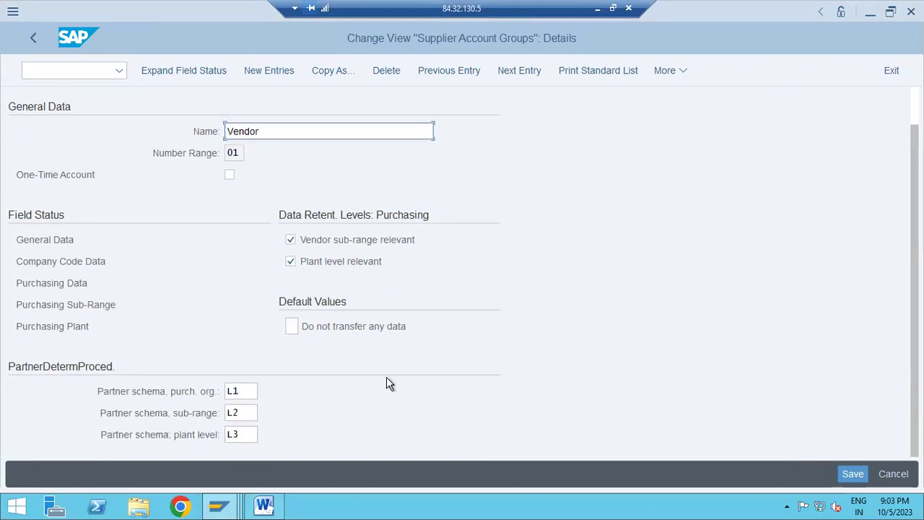
scroll(386, 377, "up", 1)
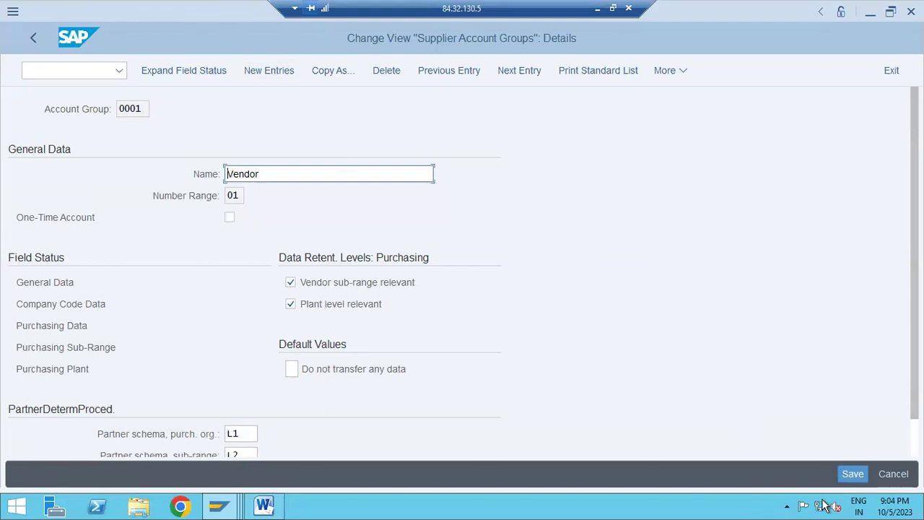
left_click(219, 505)
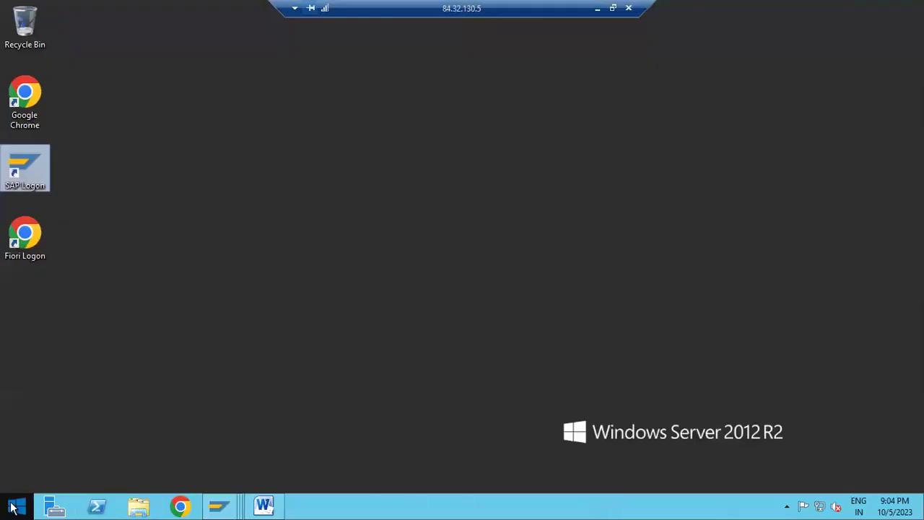
left_click(10, 507)
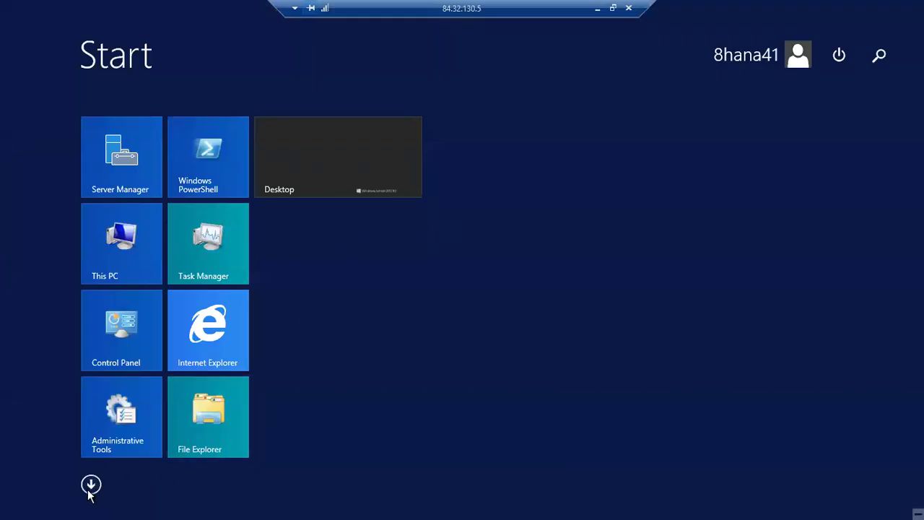
left_click(91, 485)
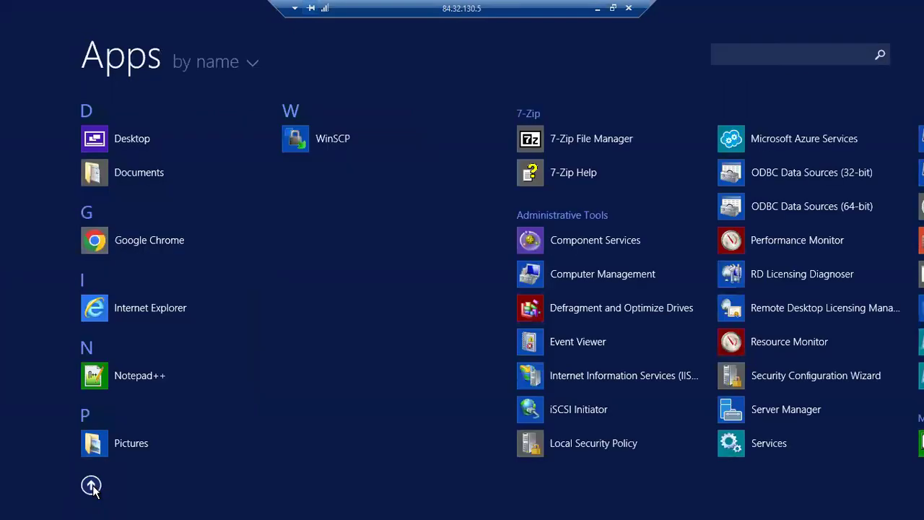
left_click(91, 485)
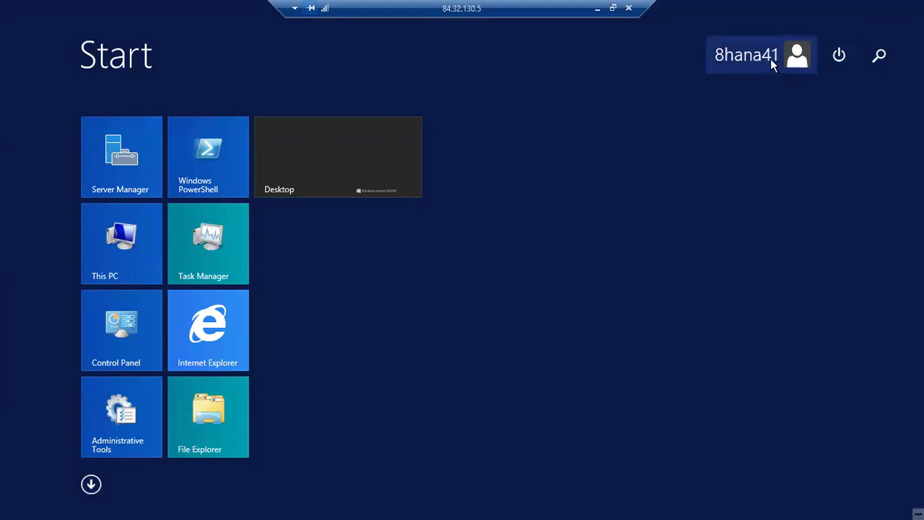
left_click(772, 63)
left_click(749, 302)
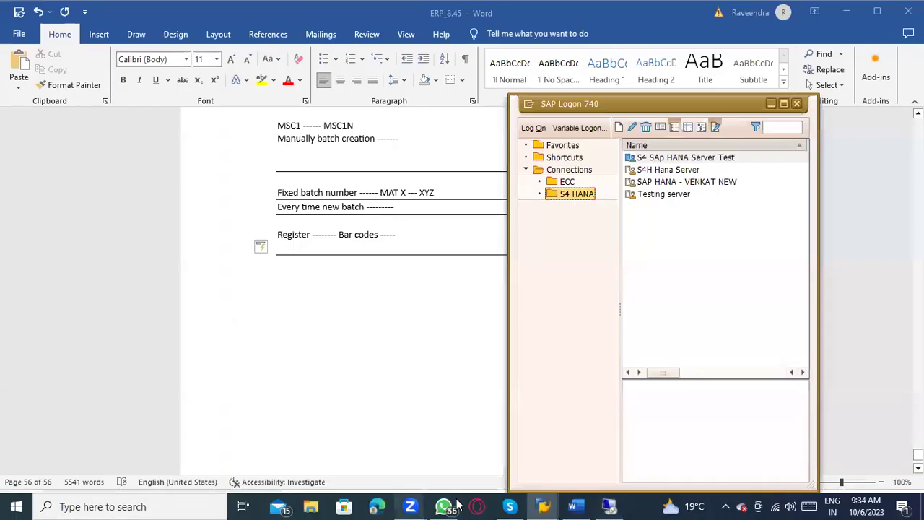
Open the ECC EHP8 Latest system from the ECC connections of the local SAP Logon
left_click(543, 506)
left_click(570, 182)
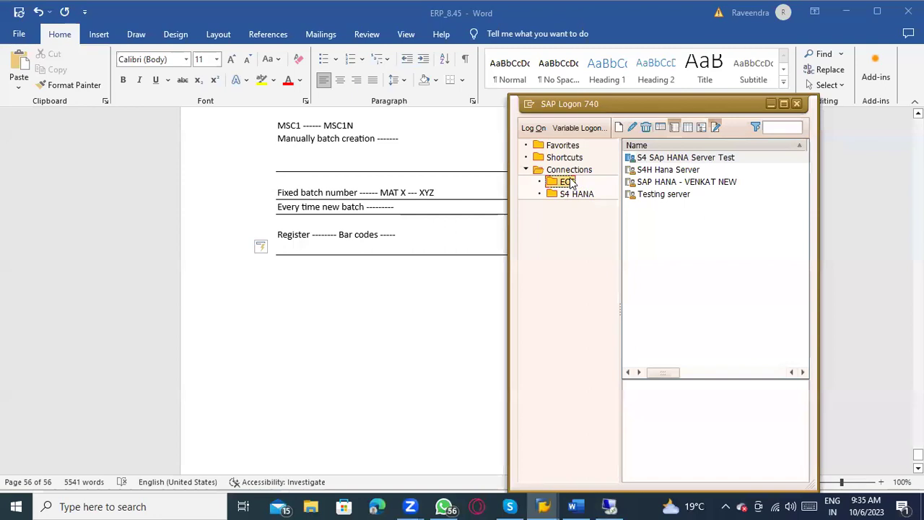
left_click(642, 170)
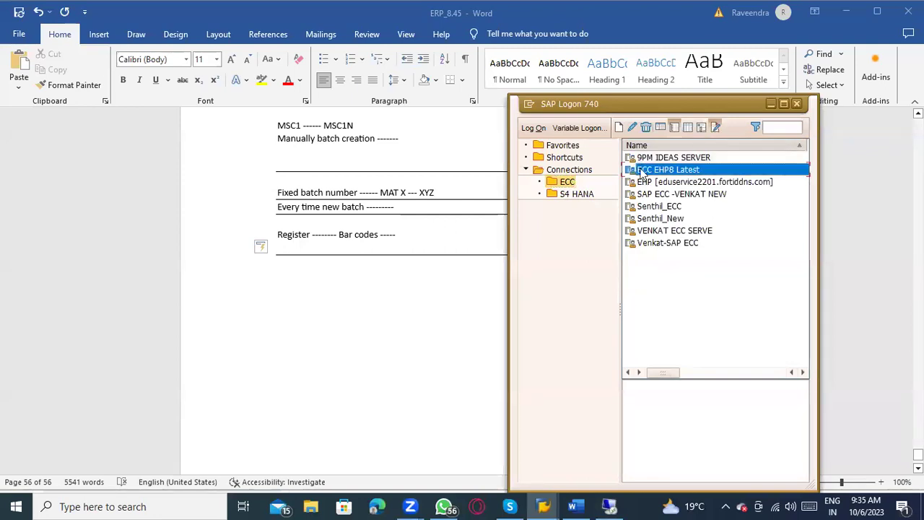
double_click(641, 170)
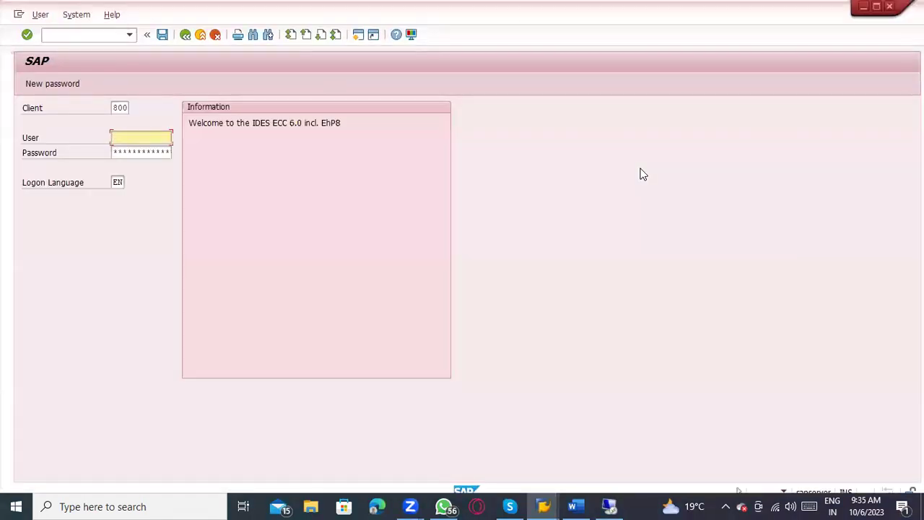
Log on to the ECC system by filling in the user name and the account password
key("Down")
key("Tab")
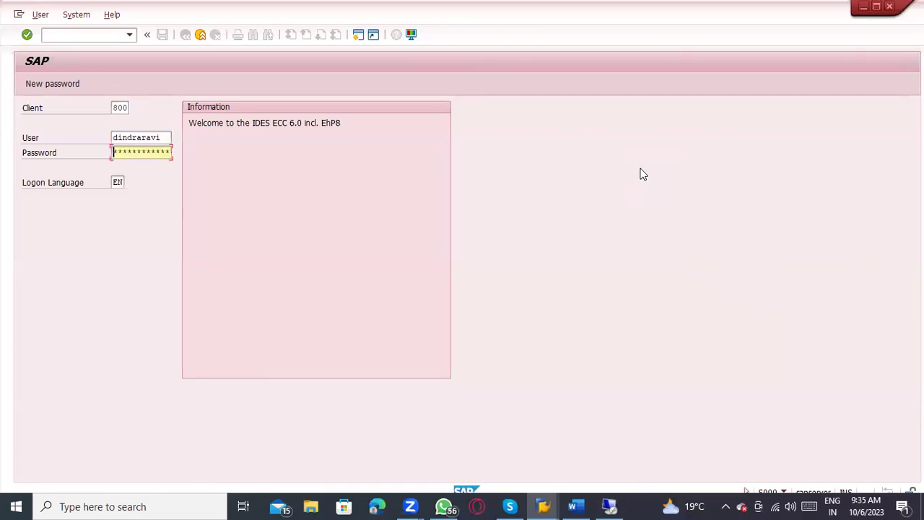
type("******")
key("Return")
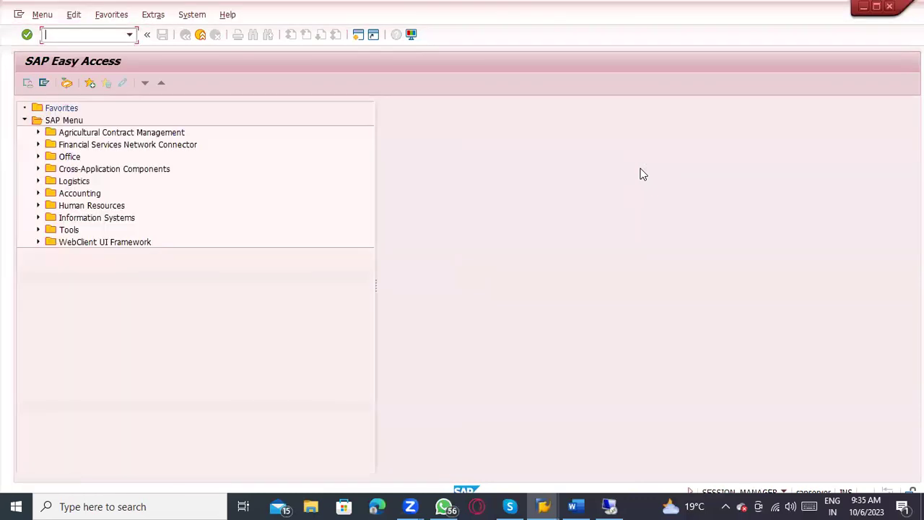
Open the Create Vendor initial screen with transaction xk01 and look through the possible vendor account groups
type("xk01")
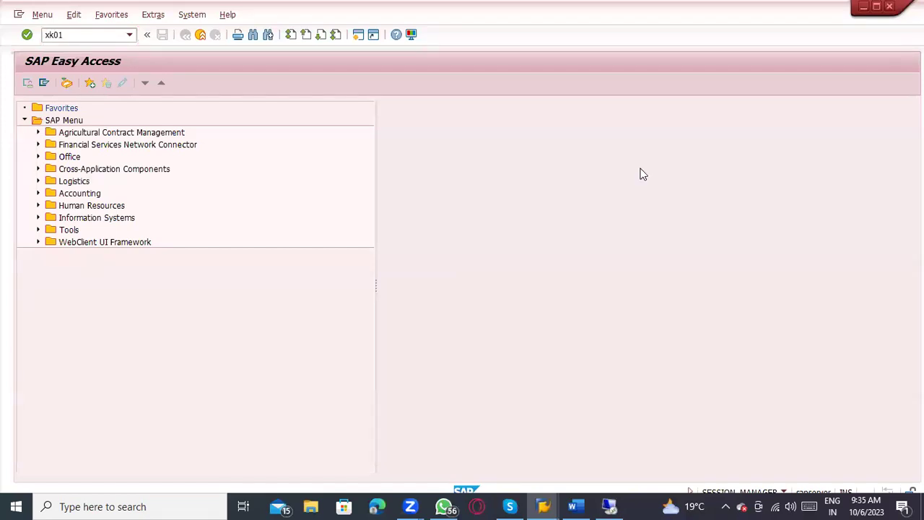
key("Return")
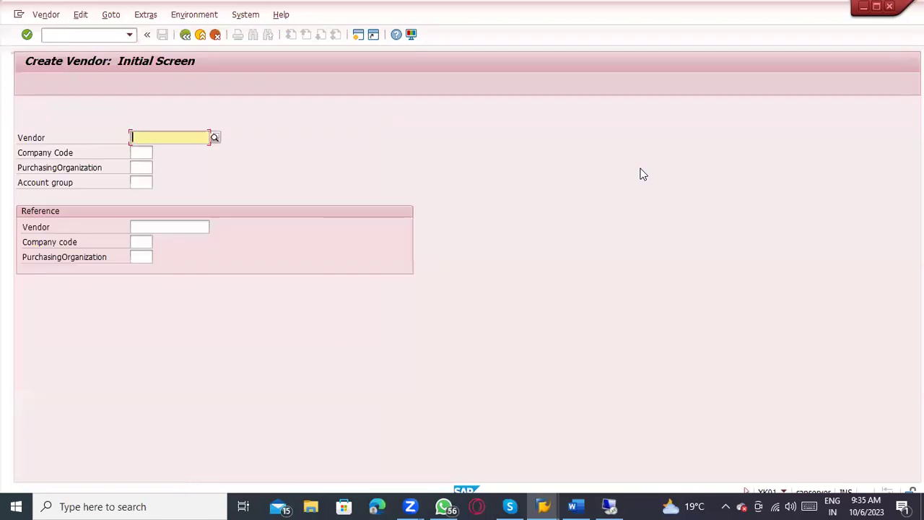
left_click(136, 153)
left_click(142, 166)
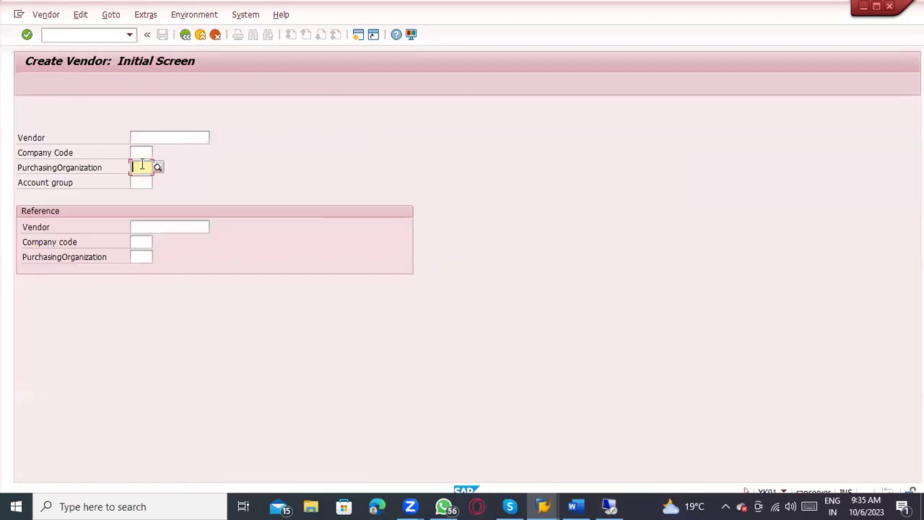
left_click(144, 181)
left_click(157, 185)
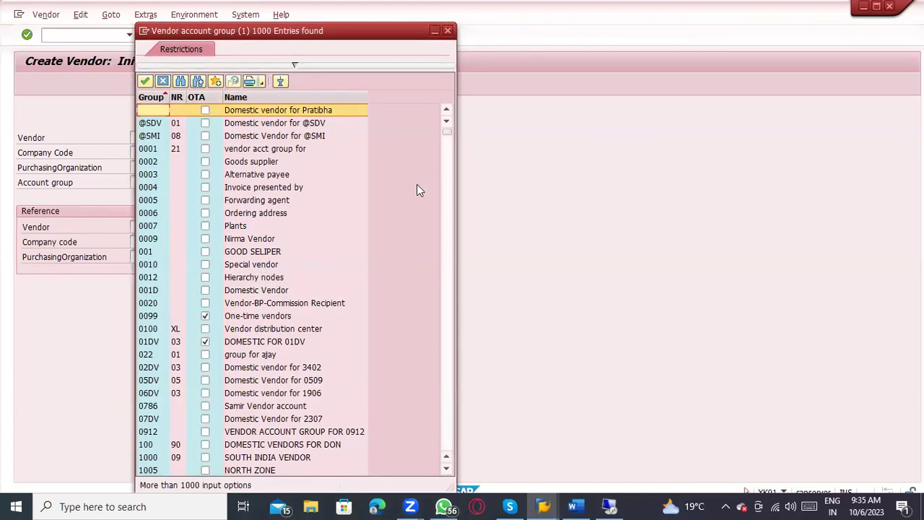
left_click(448, 30)
Open the Vendor Account Groups overview in a new ECC session with /oomsg
left_click(73, 36)
type("/oomsg")
key("Return")
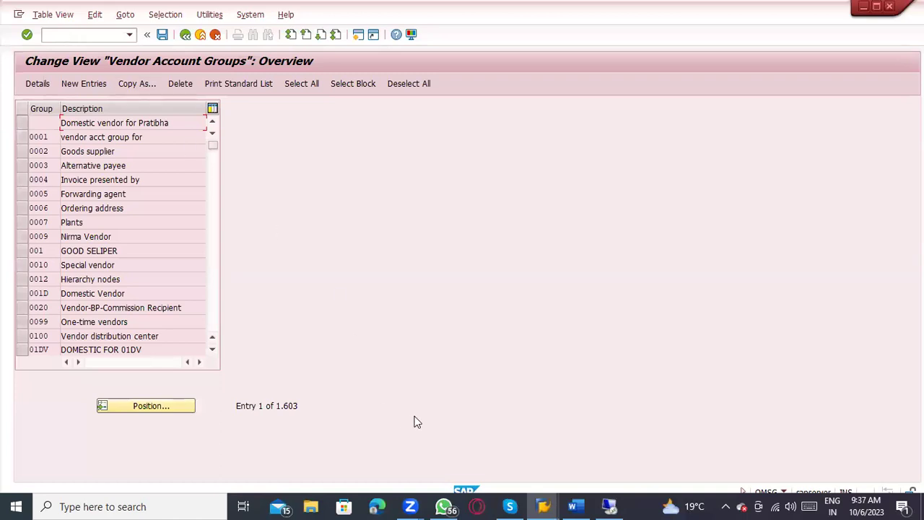
Switch back to the remote desktop's SAP session showing BP Role for Direction Vendor to Business Partner
left_click(614, 508)
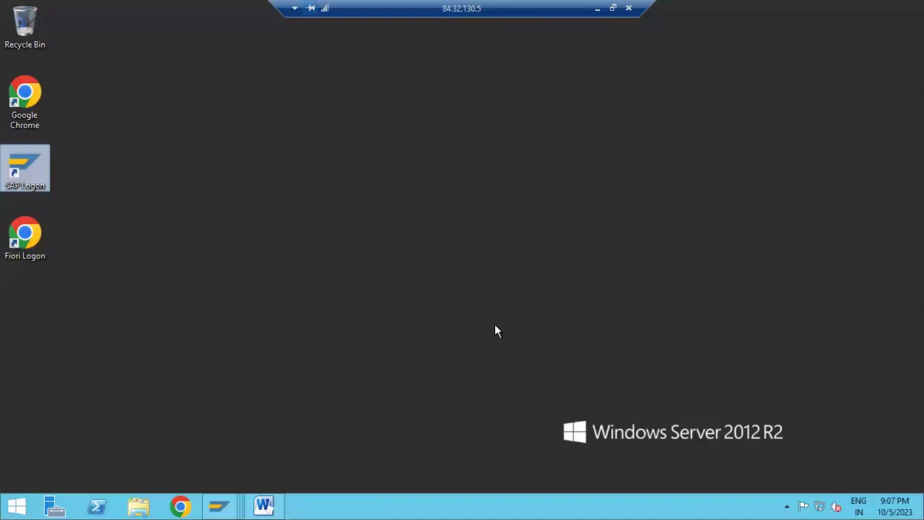
left_click(230, 504)
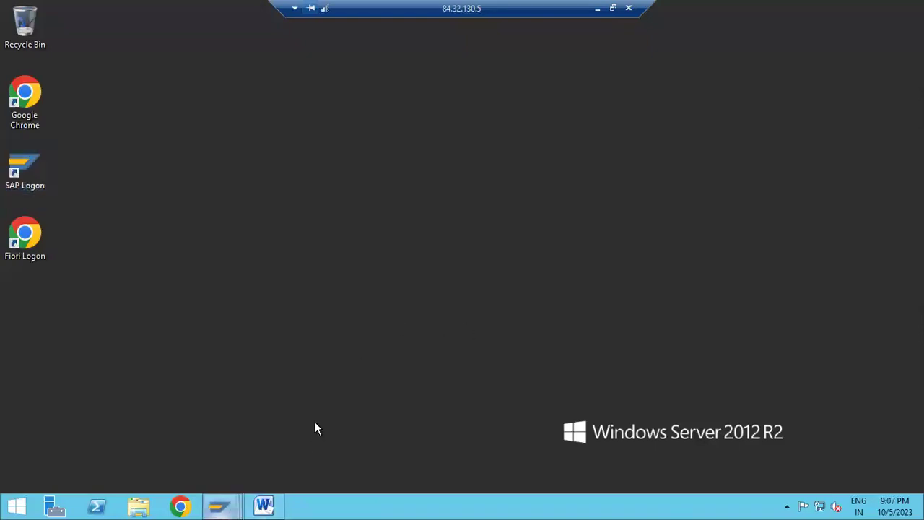
left_click(354, 411)
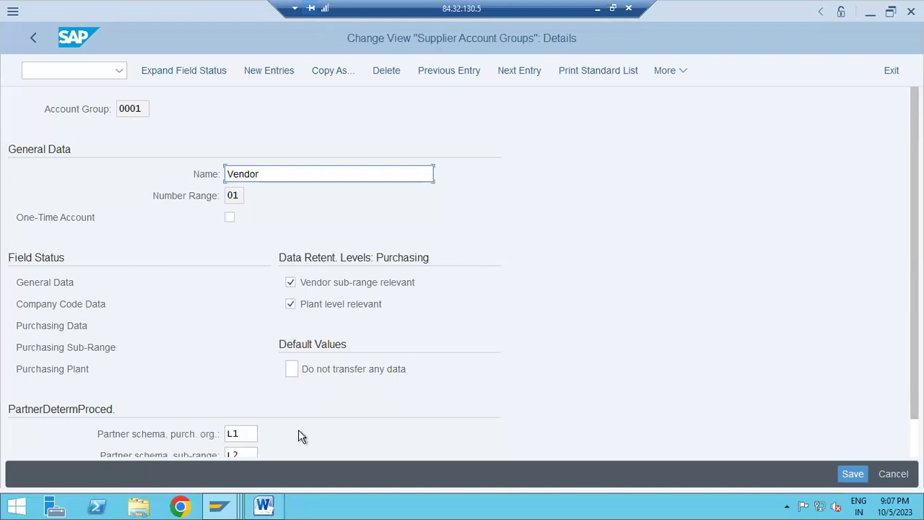
left_click(219, 505)
left_click(245, 417)
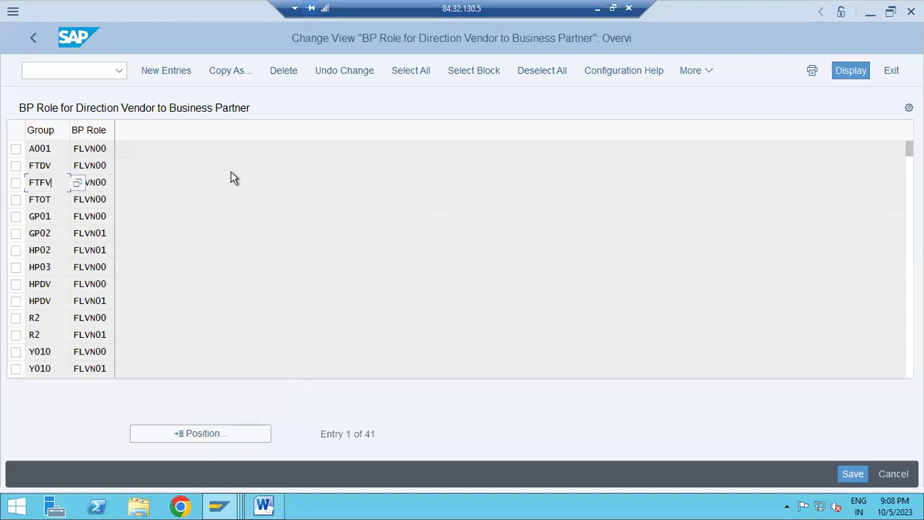
Examine the assignment of BP role FLVN00 to vendor account group A001 in the first table row
left_click(48, 148)
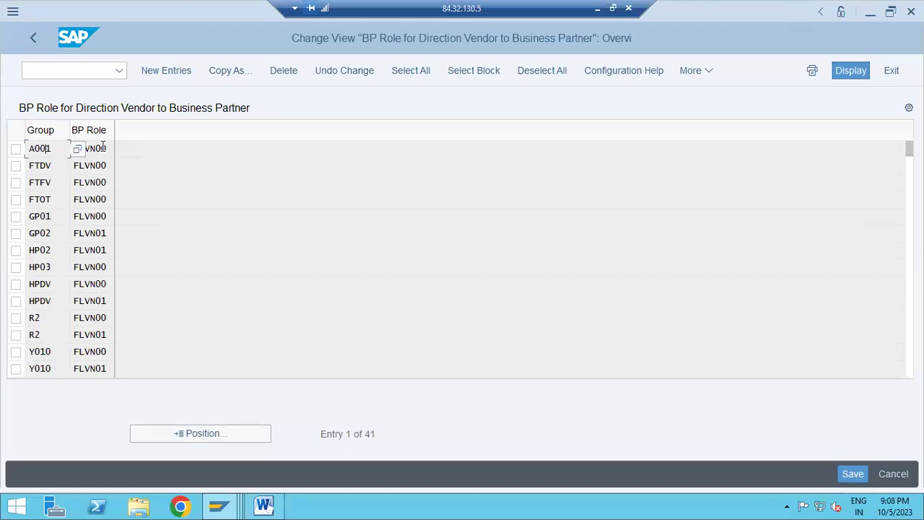
left_click(104, 148)
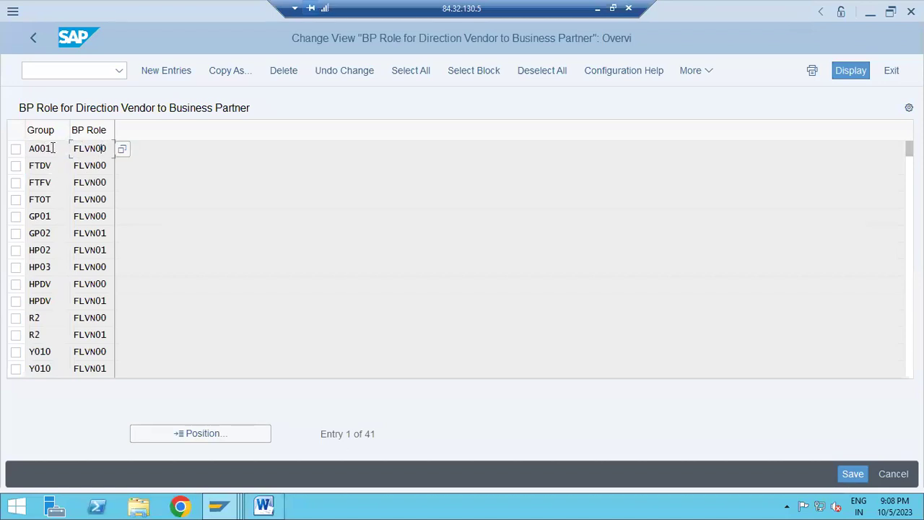
key("shift+Tab")
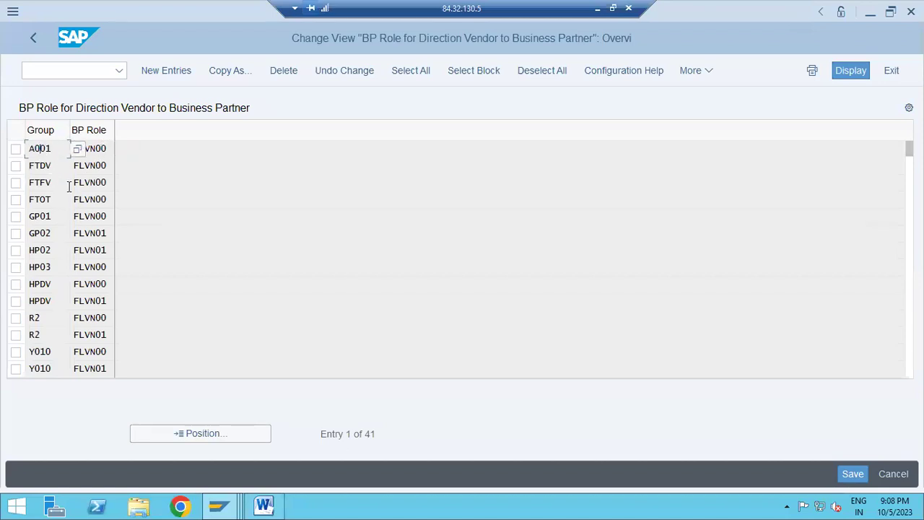
left_click(102, 149)
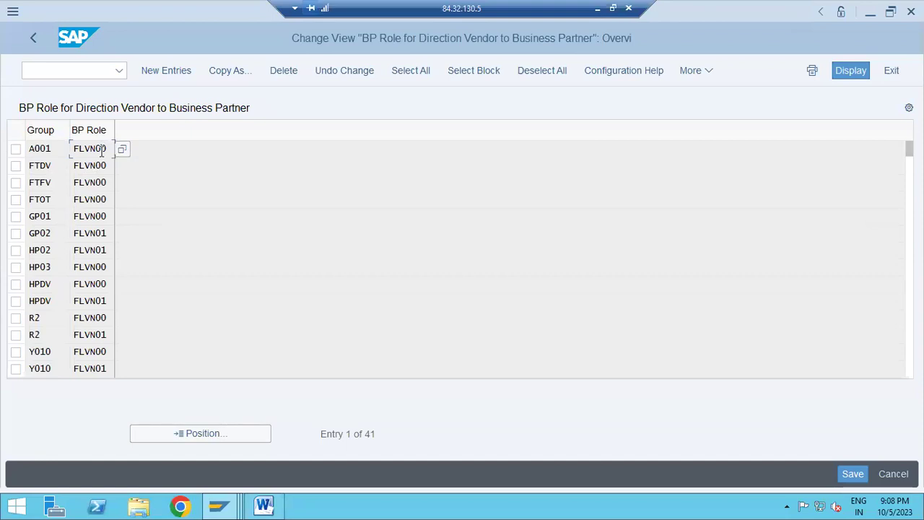
left_click_drag(99, 150, 77, 149)
left_click(76, 150)
left_click(49, 149)
left_click_drag(49, 149, 24, 142)
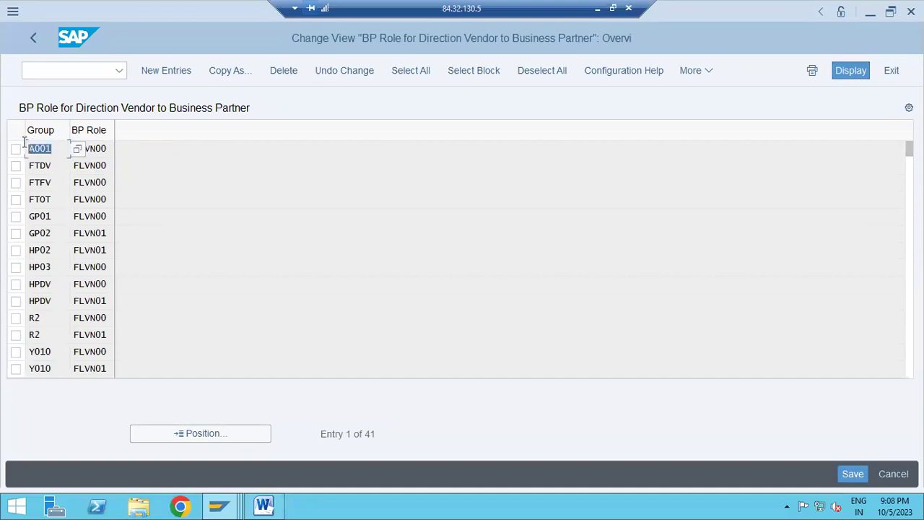
Check the BP role assigned to account group A001 once more and return to the IMG structure
left_click(106, 149)
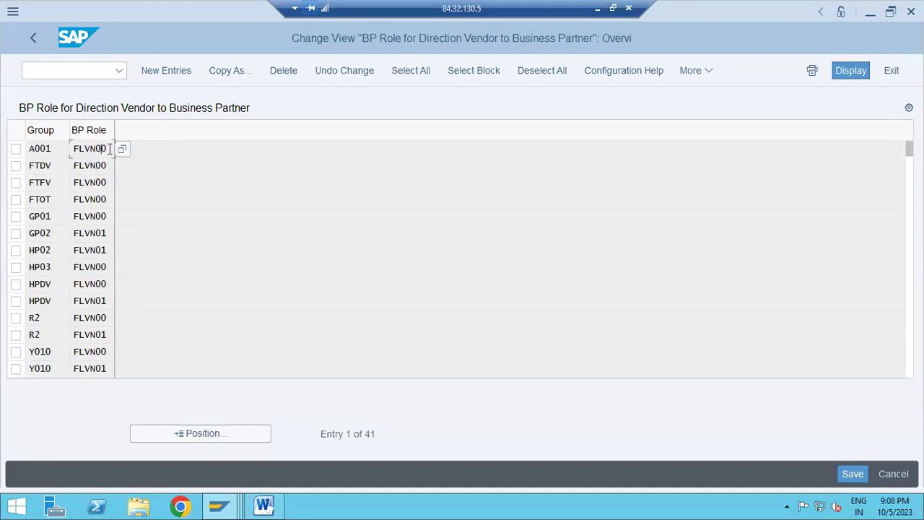
left_click_drag(106, 148, 68, 149)
left_click(61, 150)
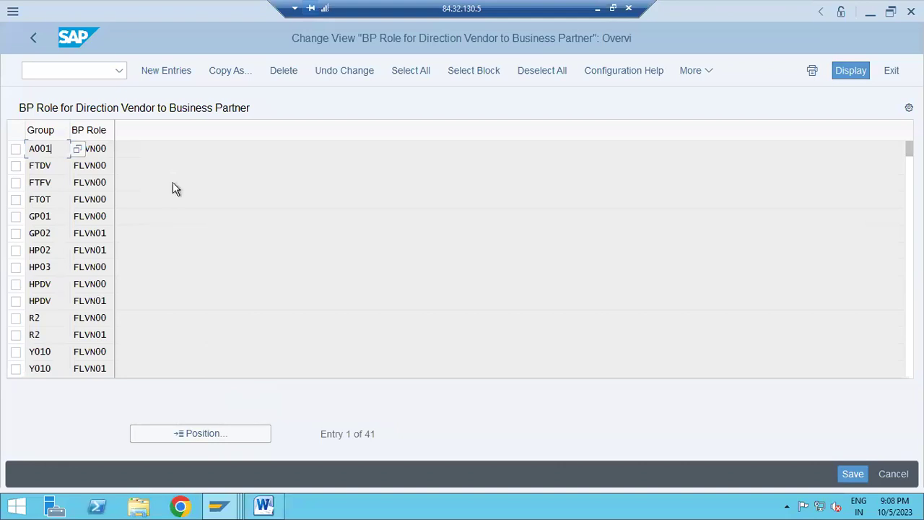
double_click(59, 155)
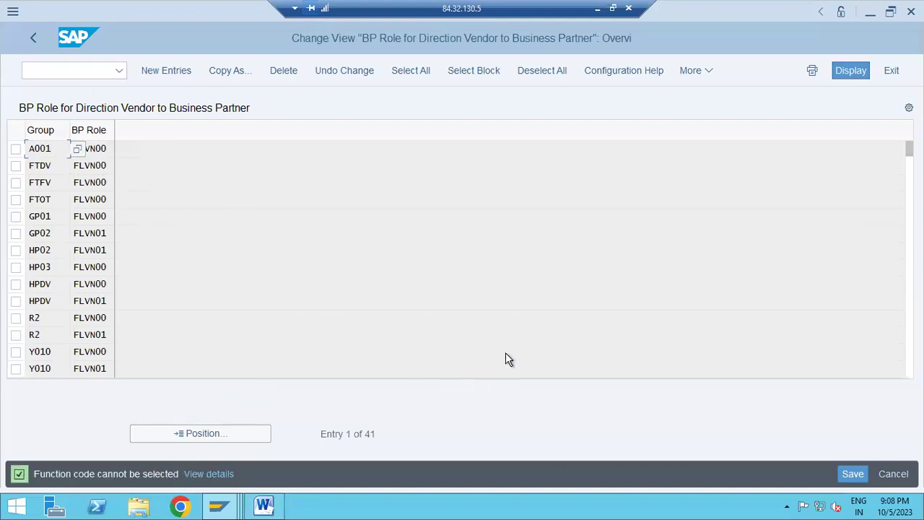
left_click(30, 38)
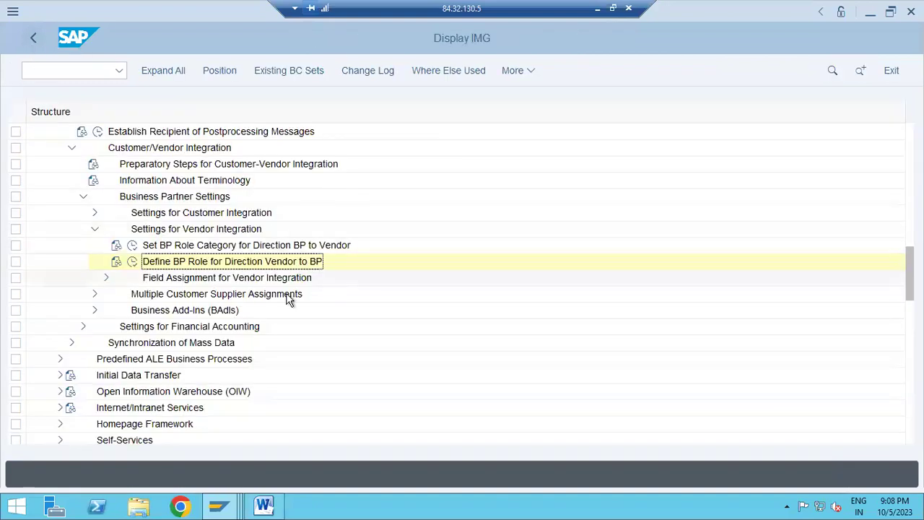
Expand Settings for Customer Integration and compare its Direction Customer to BP activity with the Direction Vendor to BP activity
left_click(189, 262)
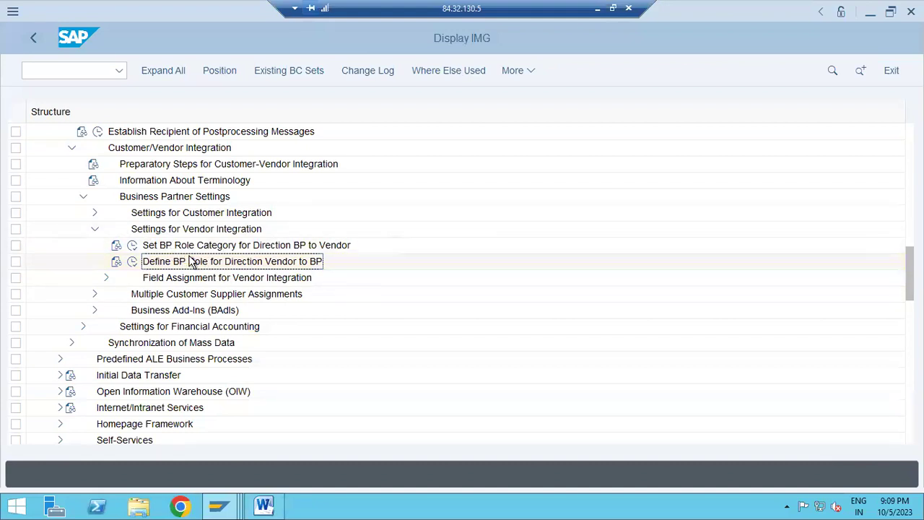
left_click(137, 213)
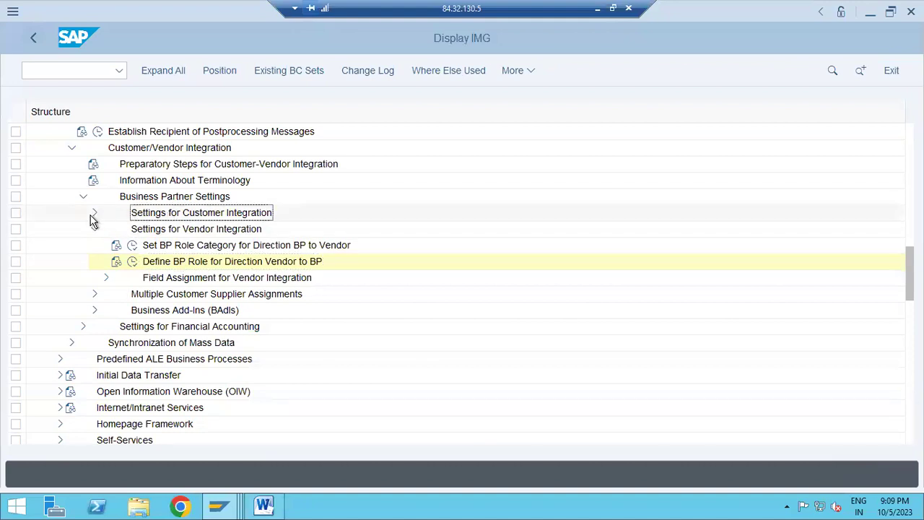
left_click(93, 214)
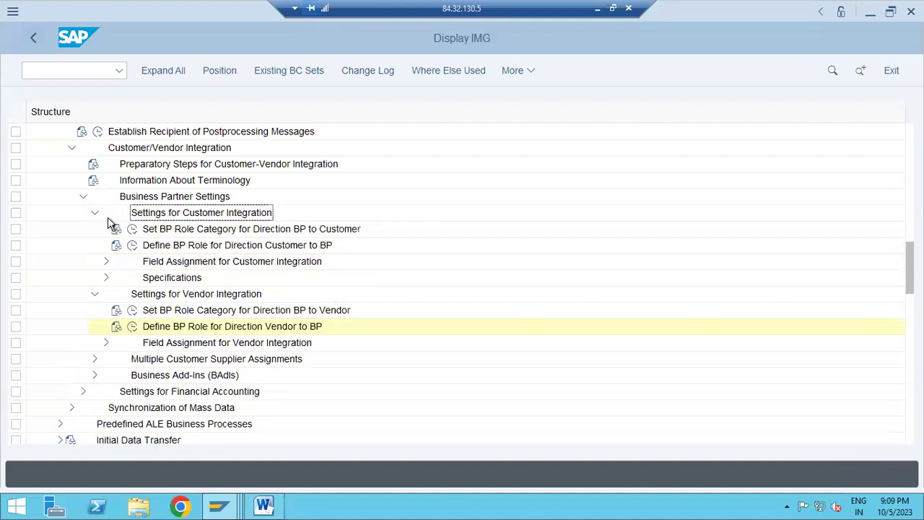
left_click(171, 247)
left_click(187, 328)
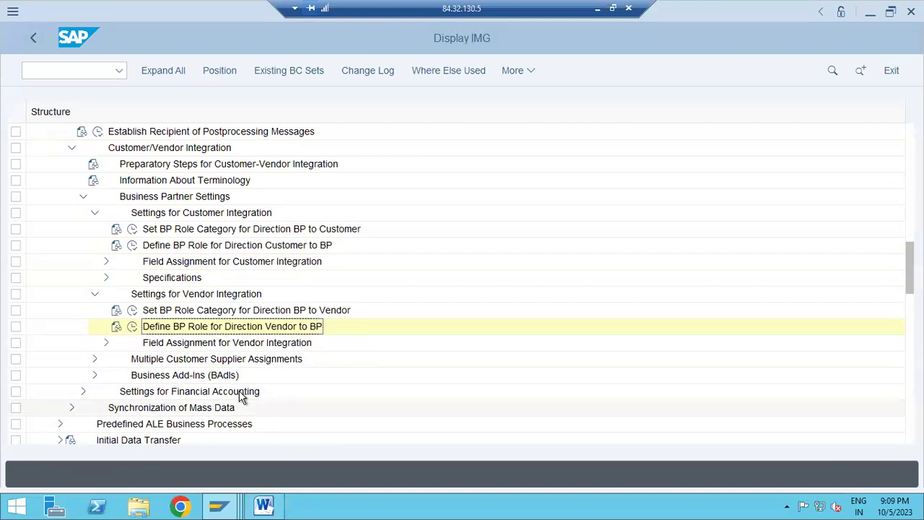
Look through the remaining customer/vendor integration nodes and expand Field Assignment for Customer Integration
scroll(244, 394, "down", 2)
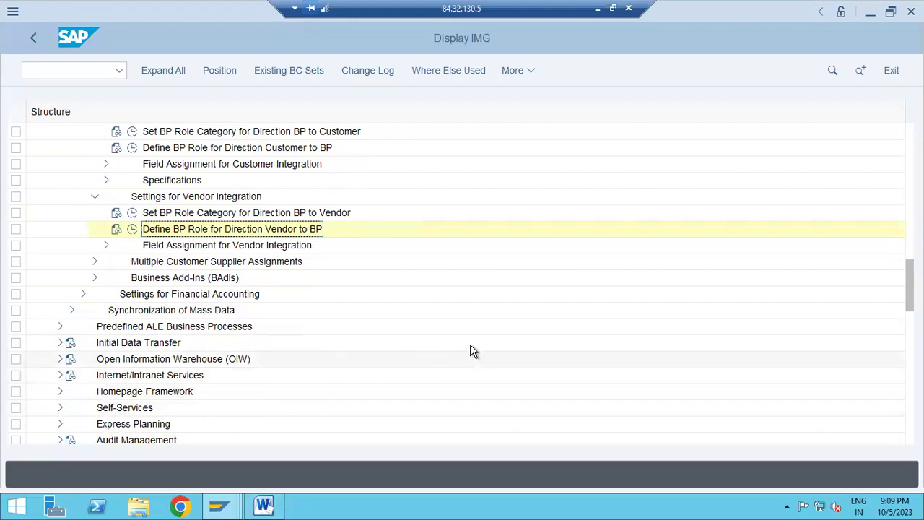
left_click(94, 263)
left_click(93, 263)
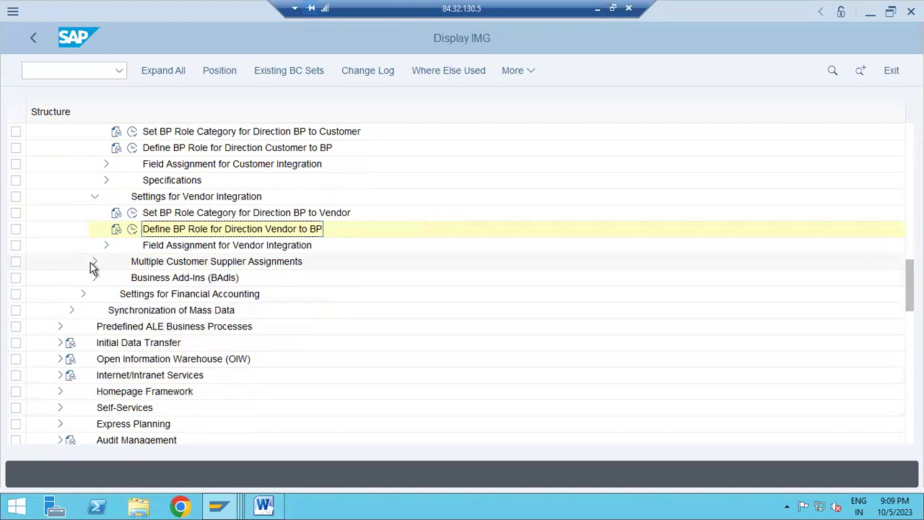
left_click(309, 229)
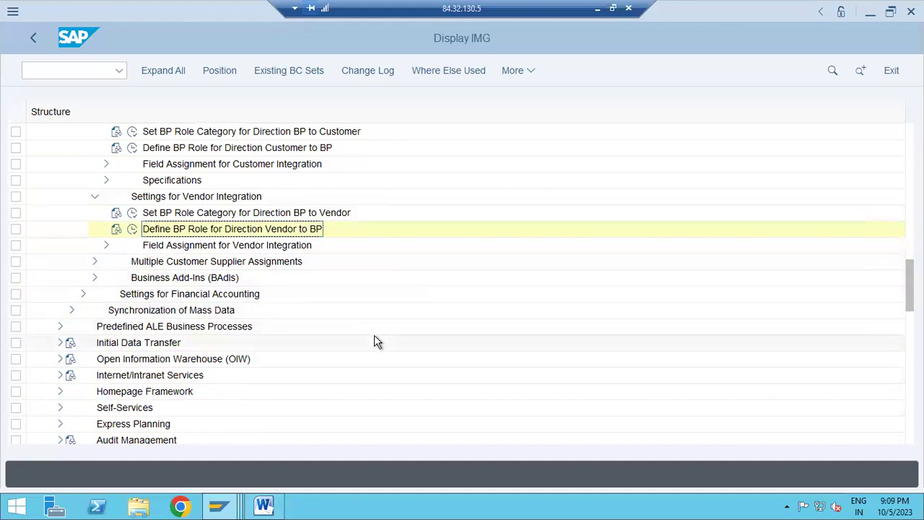
scroll(375, 342, "up", 3)
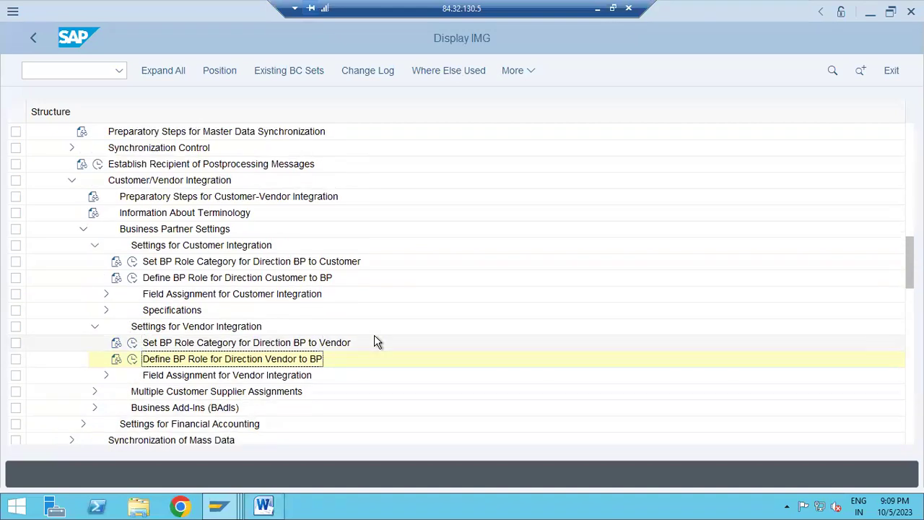
left_click(106, 294)
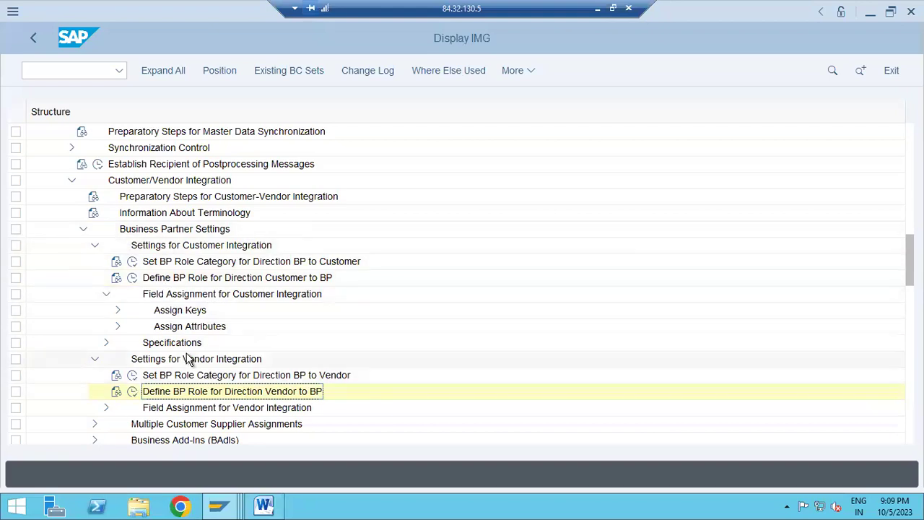
scroll(200, 348, "down", 1)
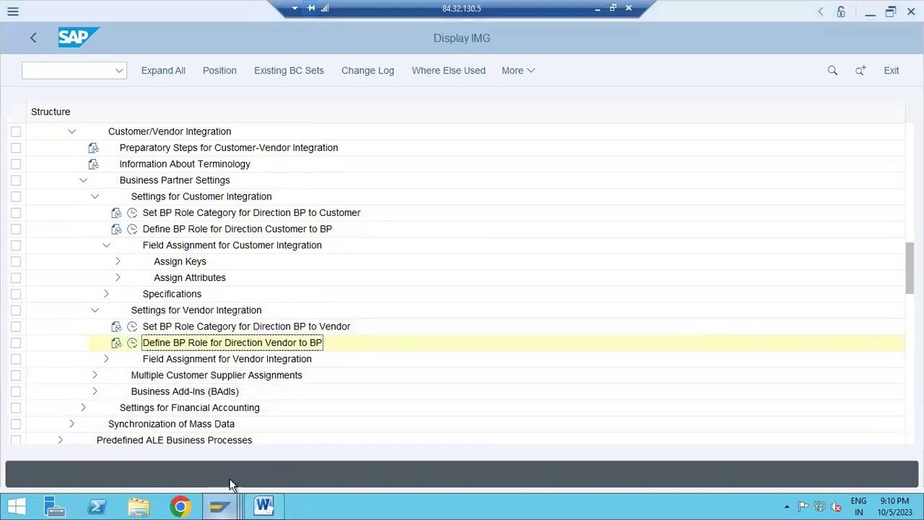
Switch to the Supplier Account Groups session and open Maintain Business Partner with /nBP
mouse_move(220, 505)
left_click(338, 443)
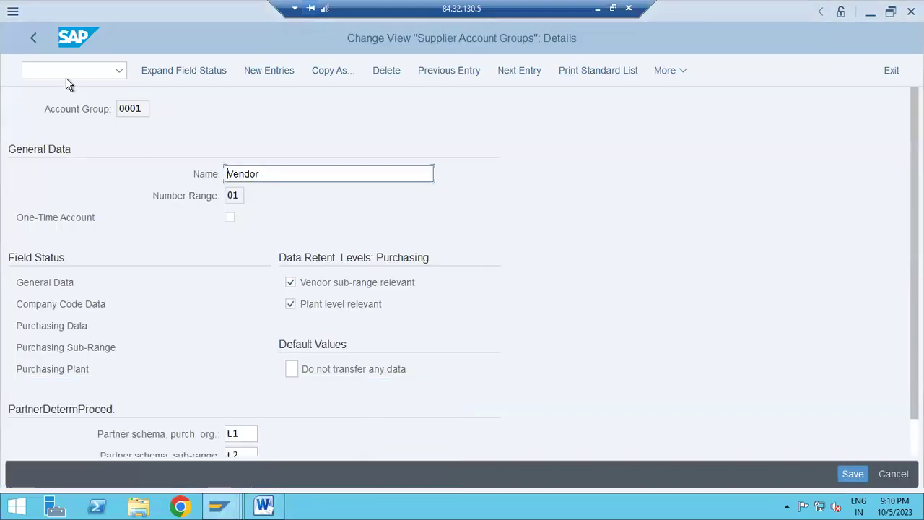
left_click(62, 68)
type("/nBP")
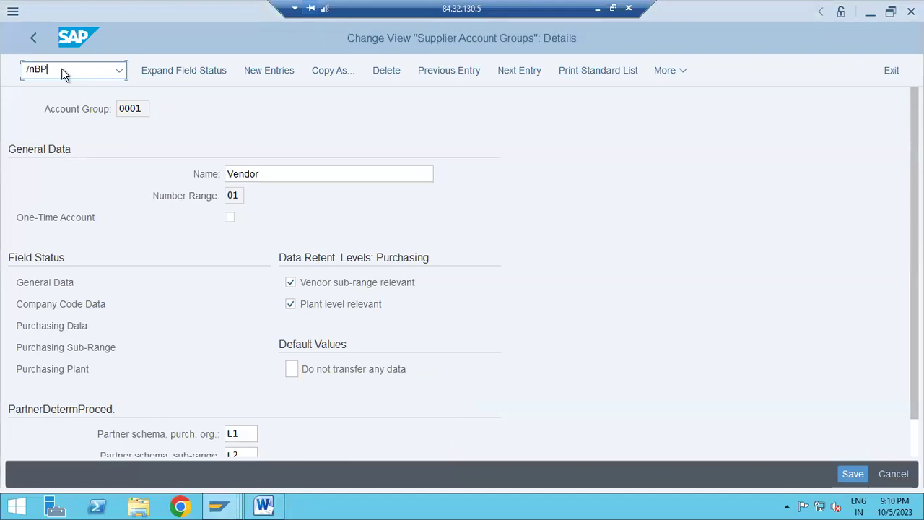
key("Return")
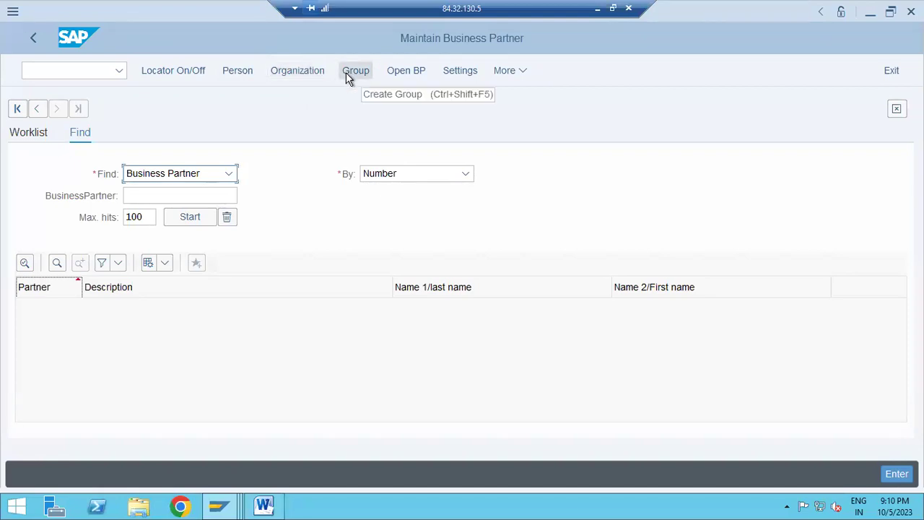
Start creating an organization business partner and look through the available groupings without choosing one
left_click(308, 70)
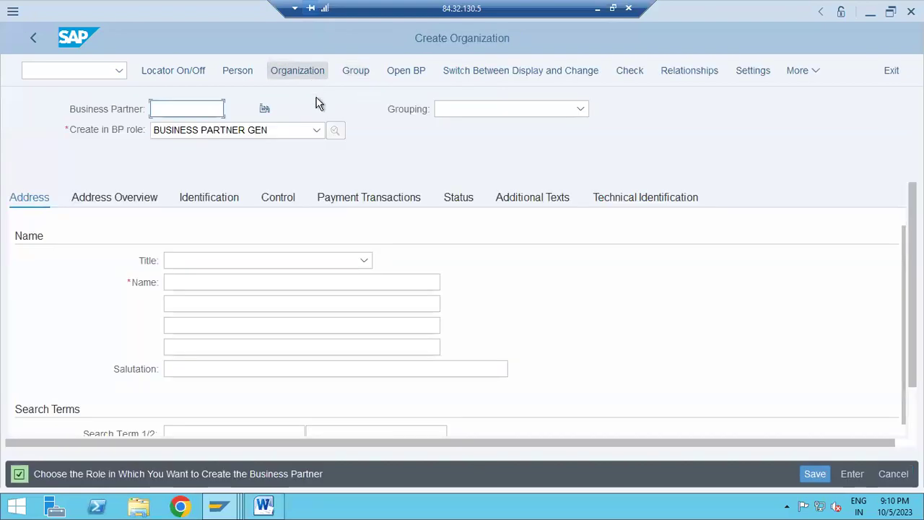
left_click(463, 114)
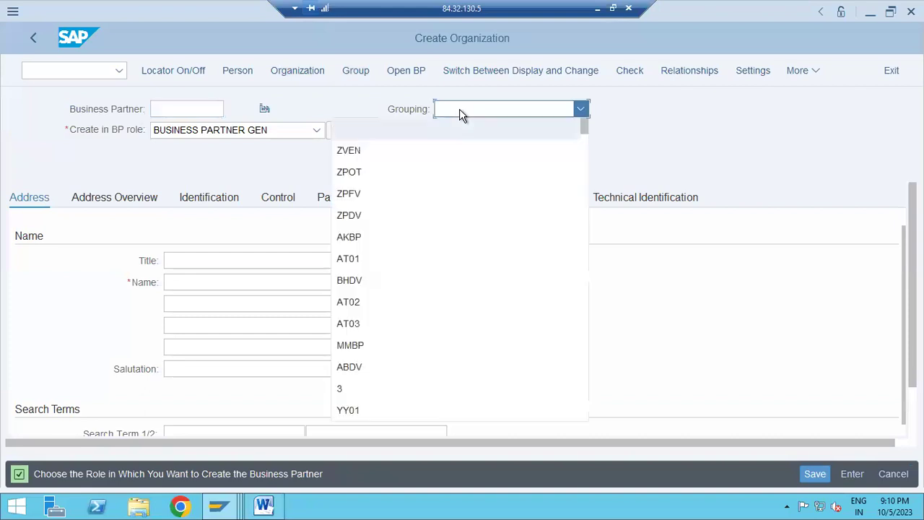
scroll(466, 310, "down", 15)
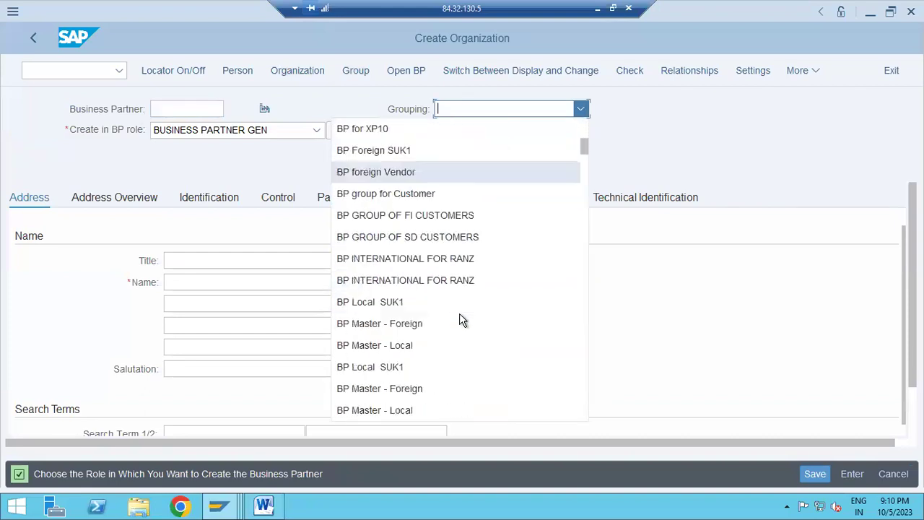
scroll(462, 262, "down", 20)
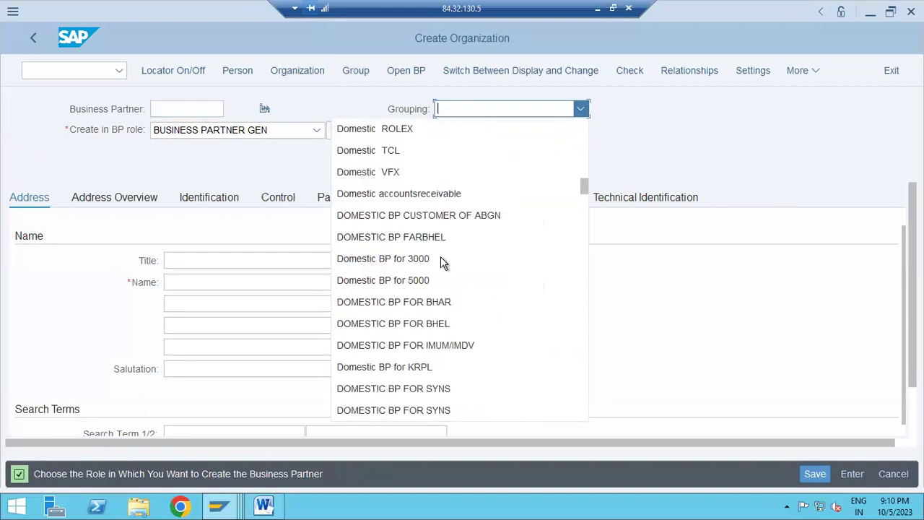
scroll(454, 279, "down", 10)
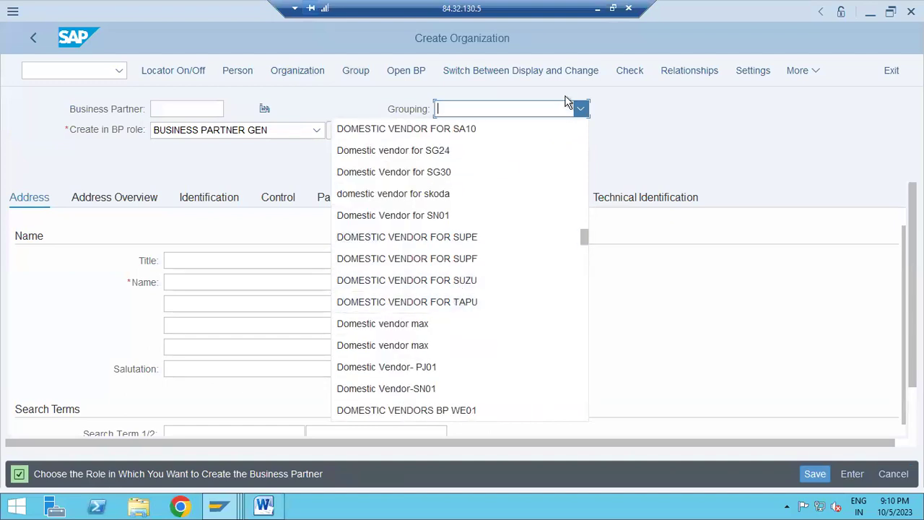
left_click(665, 152)
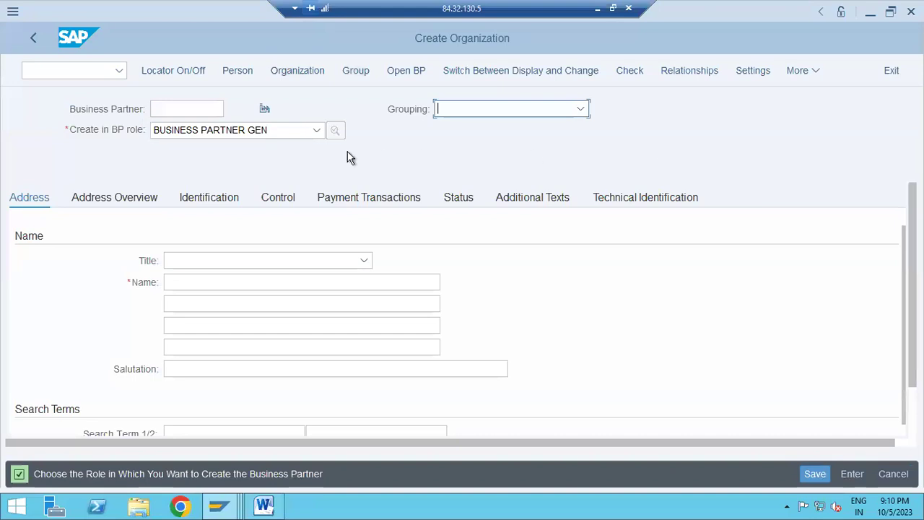
Look through the BP roles, choose Fi Vendor Lupin, and create the organization in that role
left_click(246, 132)
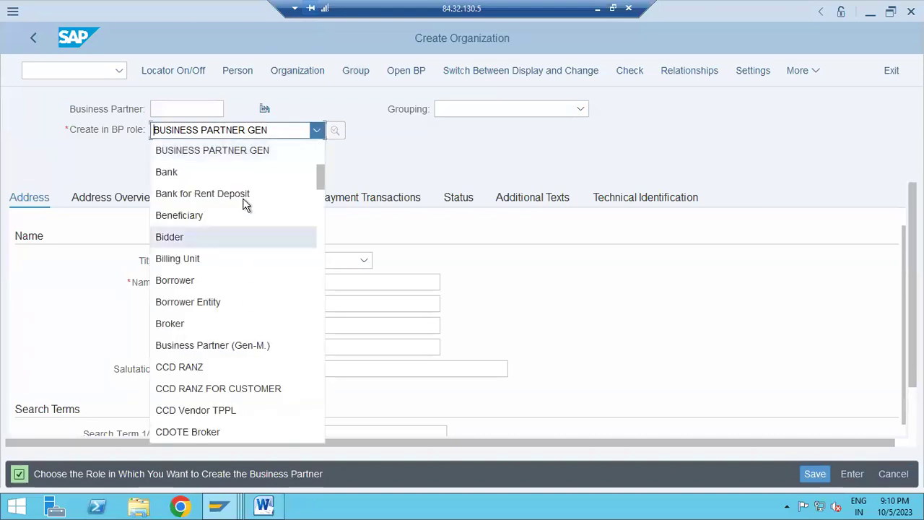
scroll(247, 329, "down", 10)
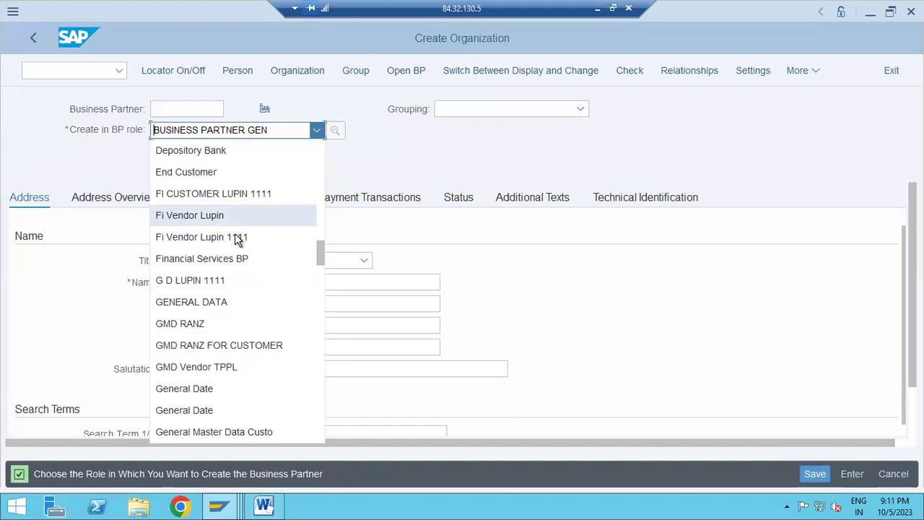
scroll(242, 249, "down", 6)
scroll(248, 301, "down", 8)
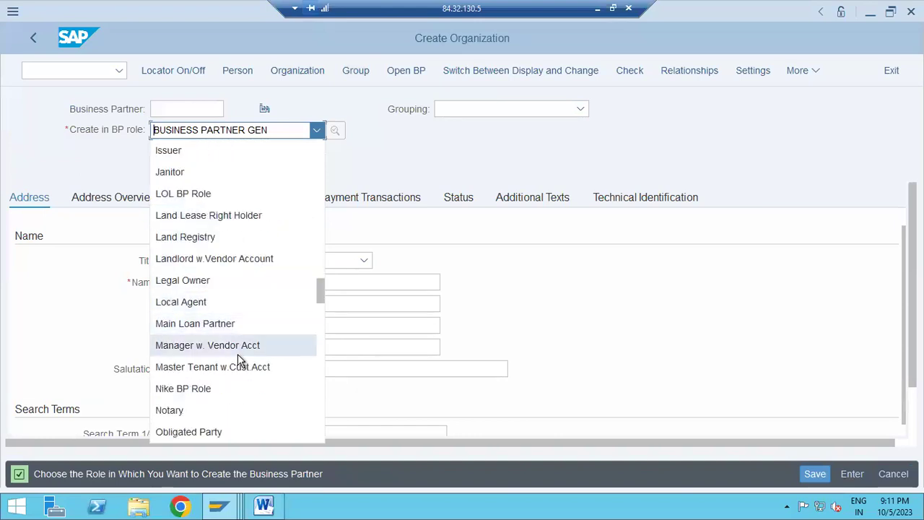
scroll(210, 254, "up", 12)
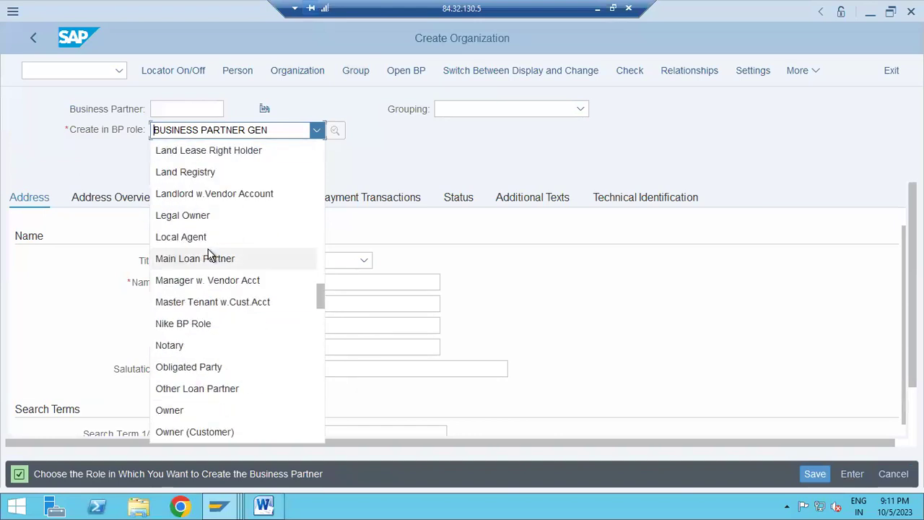
scroll(229, 331, "down", 3)
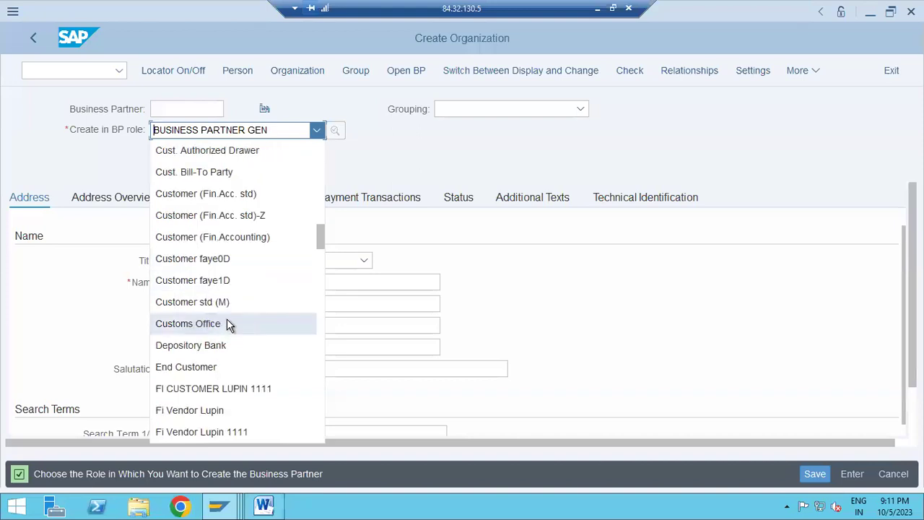
scroll(230, 329, "up", 10)
scroll(226, 321, "up", 4)
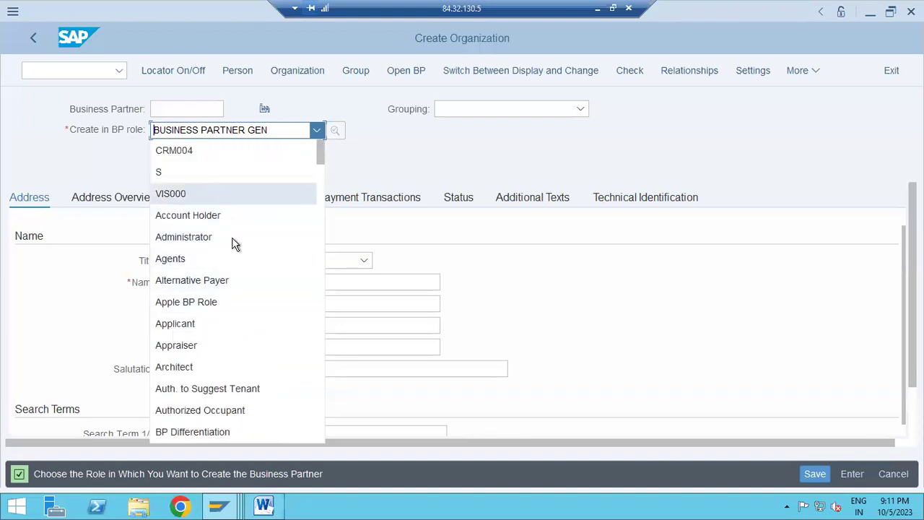
scroll(226, 274, "down", 9)
scroll(229, 329, "down", 8)
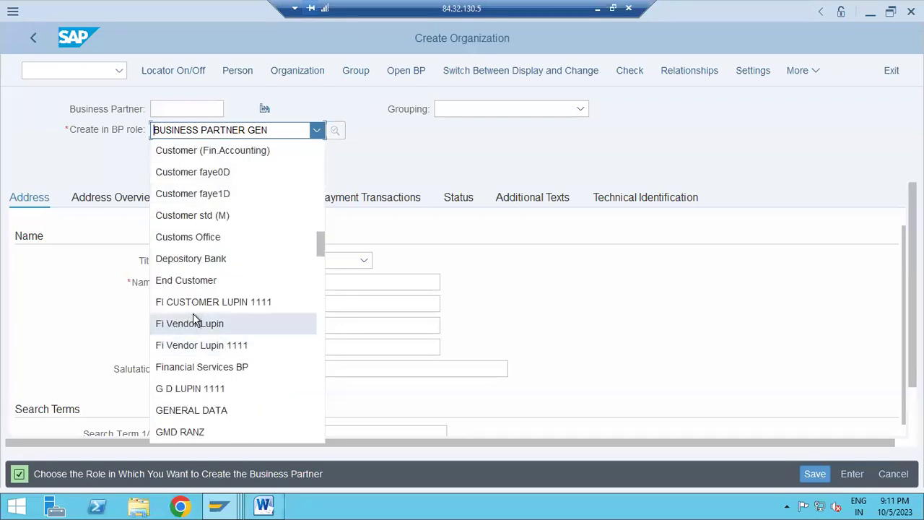
left_click(201, 327)
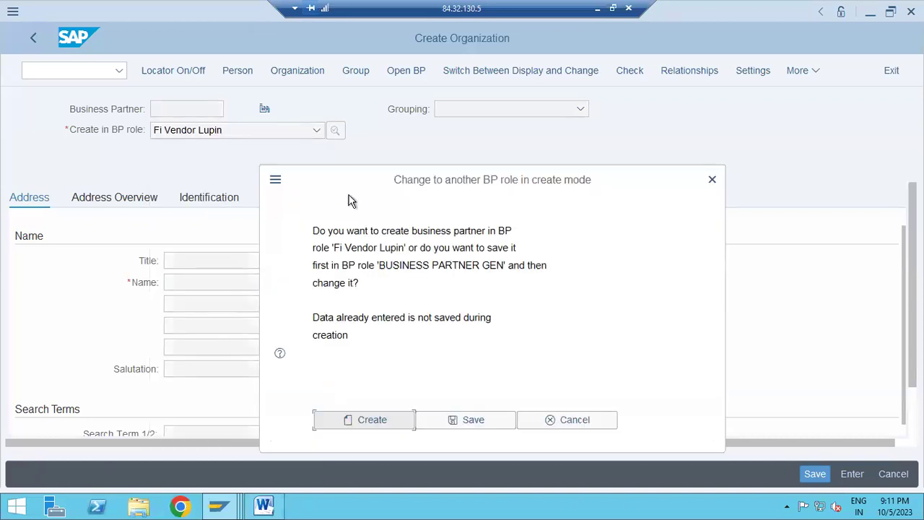
left_click(375, 424)
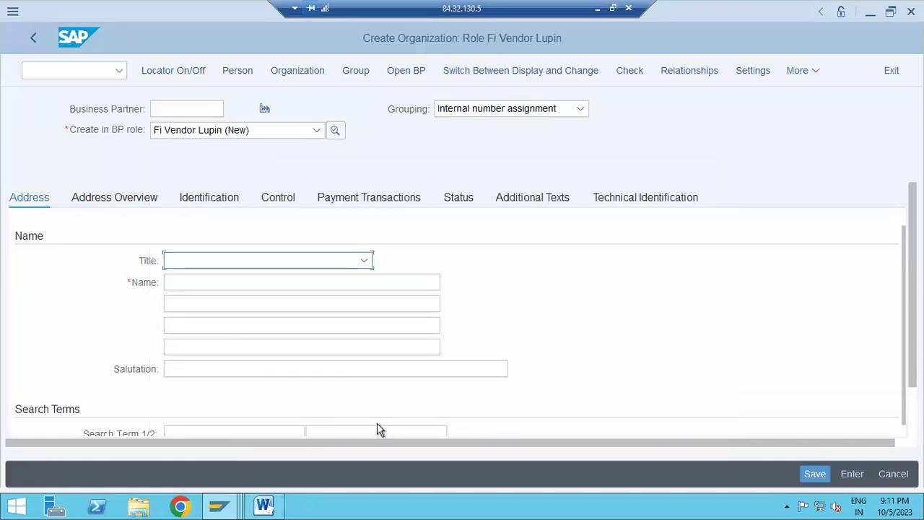
Examine the new organization's Address Overview and Identification data and recheck the list of BP roles
left_click(103, 202)
left_click(217, 200)
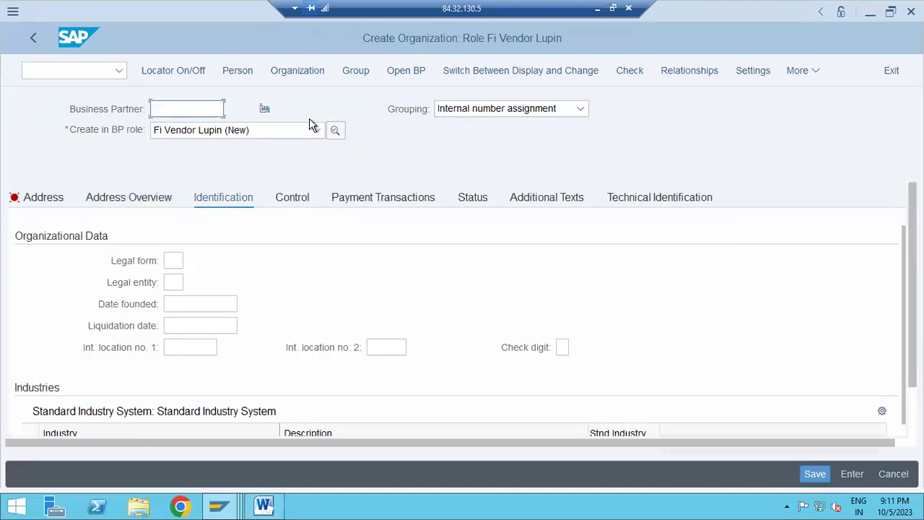
left_click(289, 130)
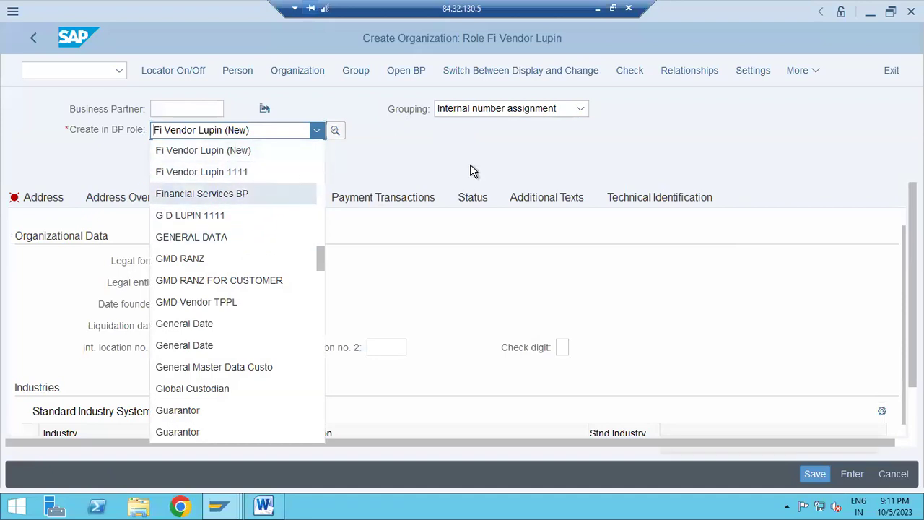
left_click(465, 186)
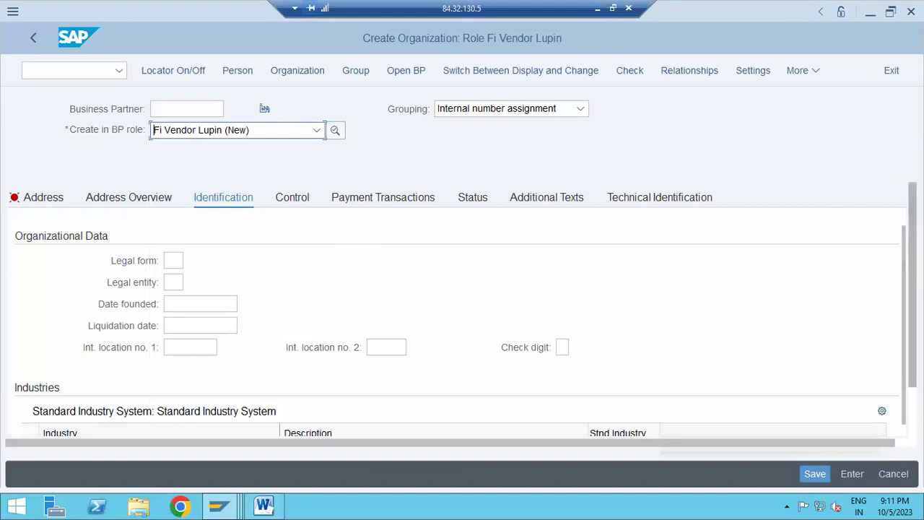
scroll(908, 368, "down", 2)
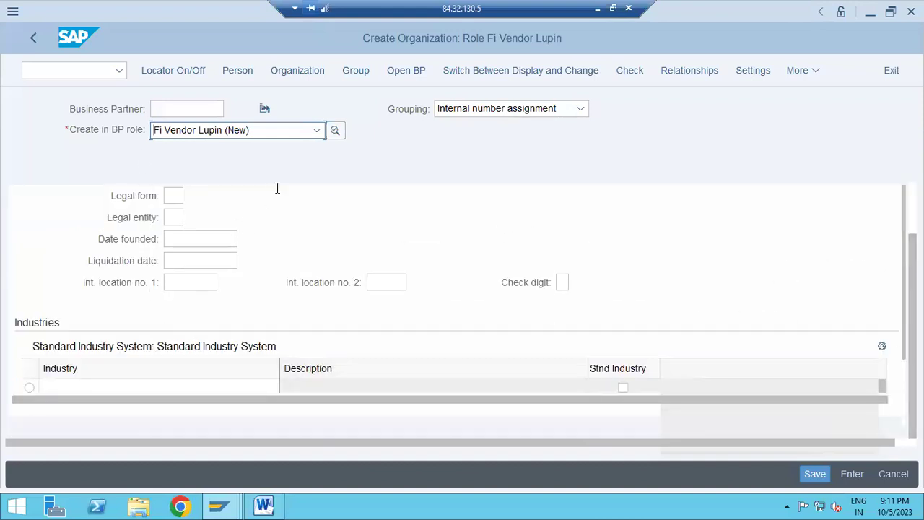